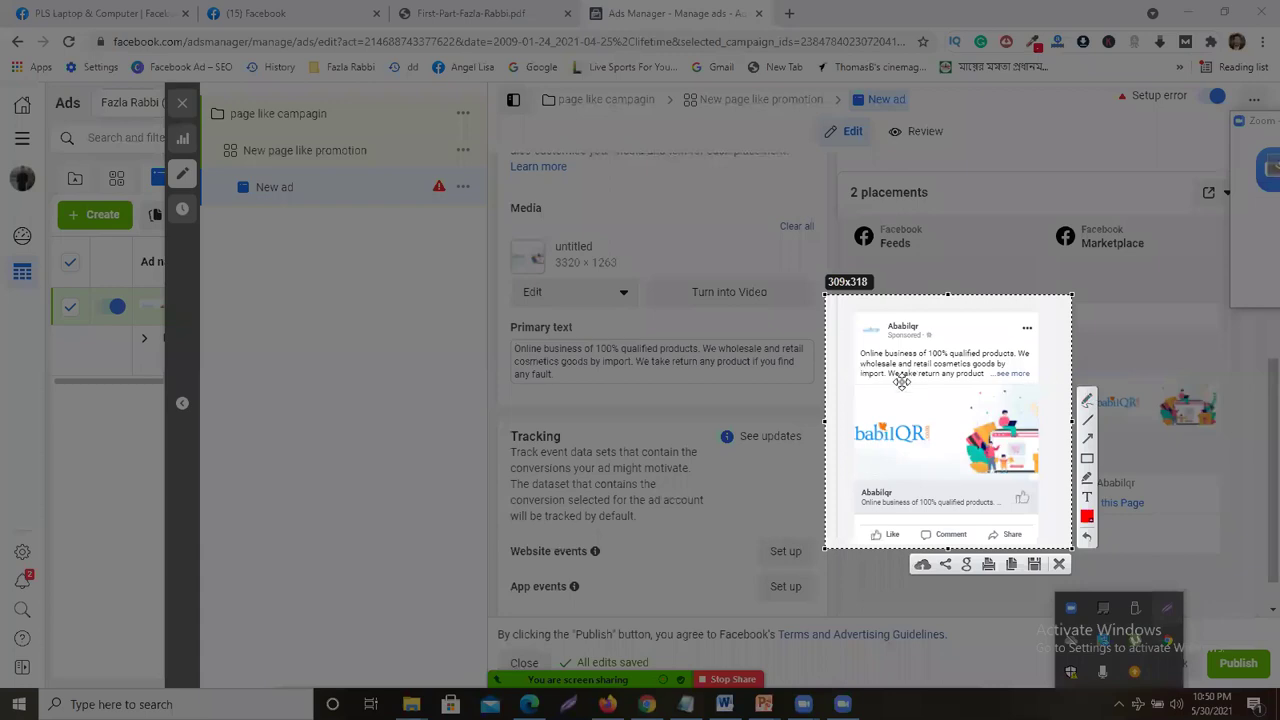
# - Circle the ad image and page name in the Feeds preview with a red freehand line and discard the screen capture
pyautogui.click(1087, 402)
pyautogui.moveTo(845, 386)
pyautogui.mouseDown()
pyautogui.moveTo(1025, 387)
pyautogui.moveTo(1057, 510)
pyautogui.moveTo(845, 522)
pyautogui.moveTo(836, 395)
pyautogui.moveTo(852, 378)
pyautogui.mouseUp()
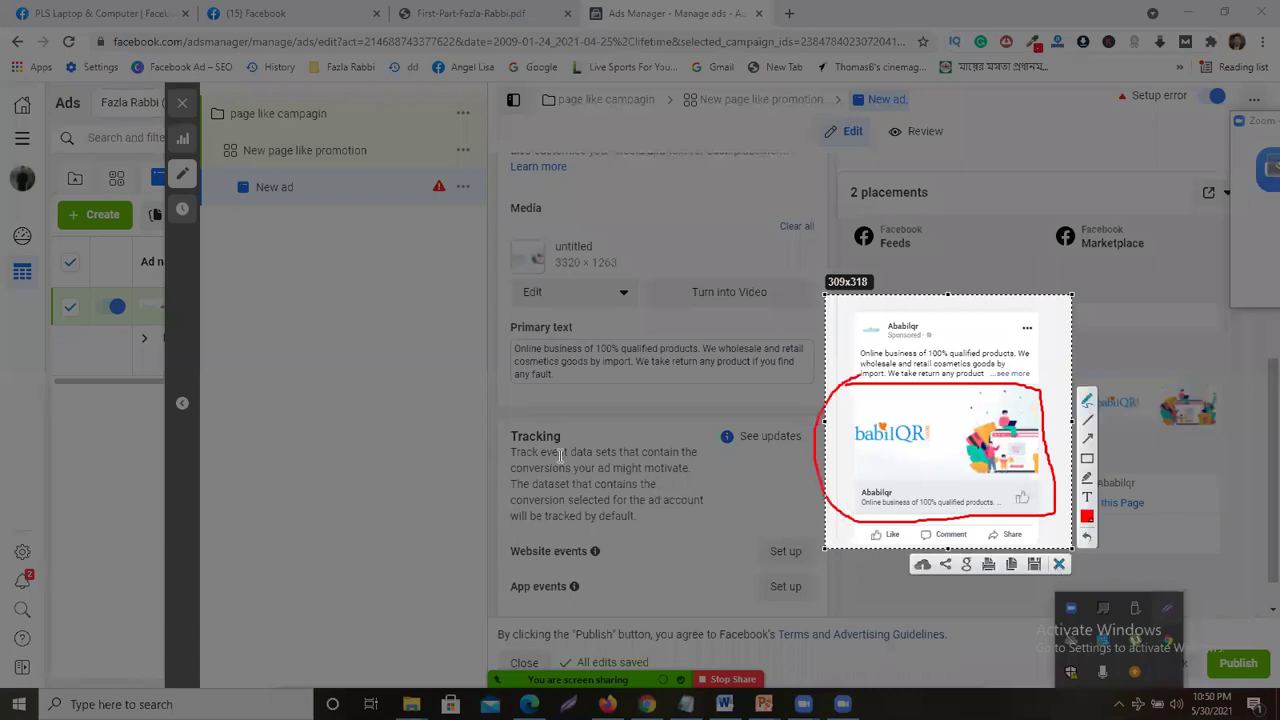
pyautogui.press('Escape')
# - Try to replace the ad creative's media by uploading Pge-Cover-Image.png from the Page Content folder
pyautogui.scroll(-3, 603, 326)
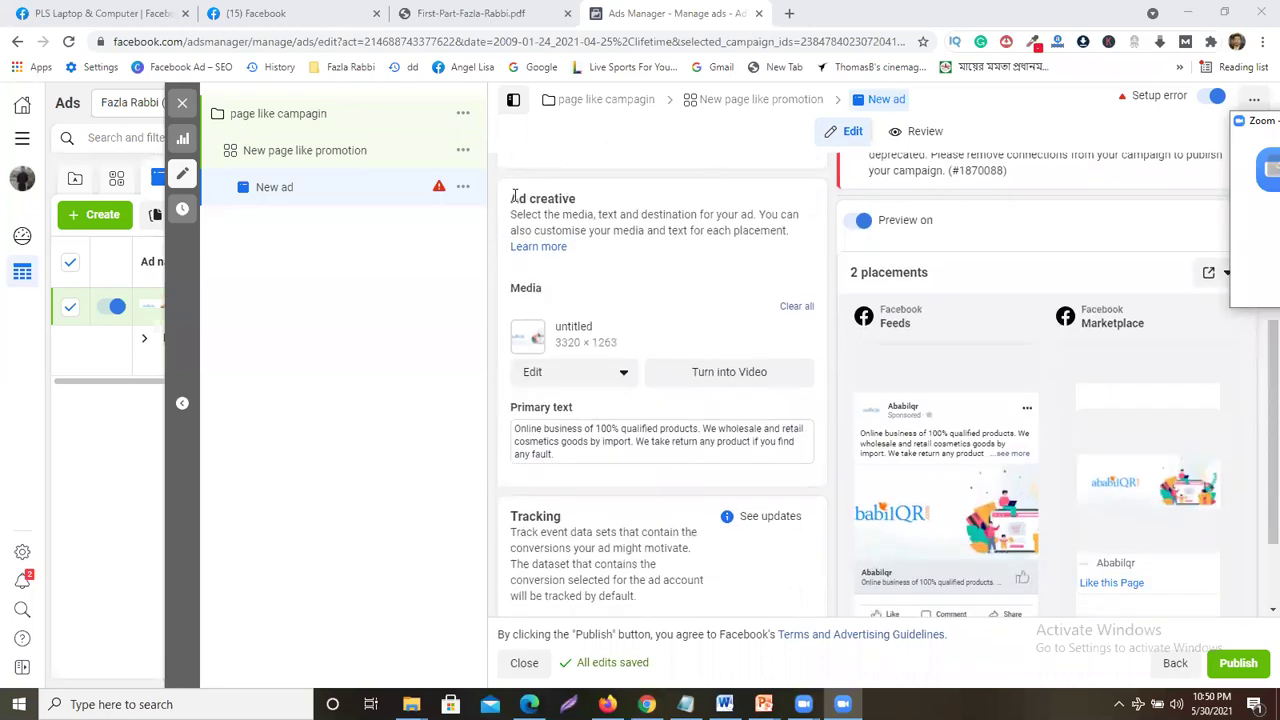
pyautogui.moveTo(512, 198); pyautogui.dragTo(524, 198)
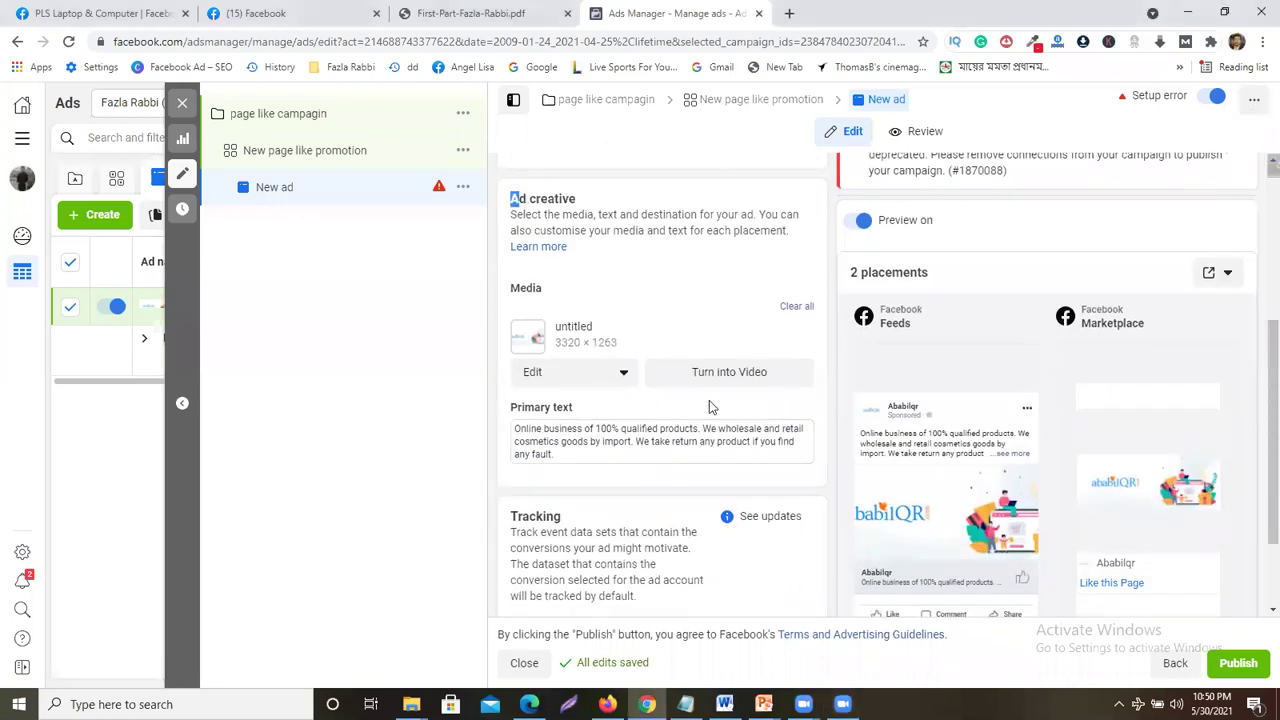
pyautogui.moveTo(709, 405); pyautogui.dragTo(842, 530)
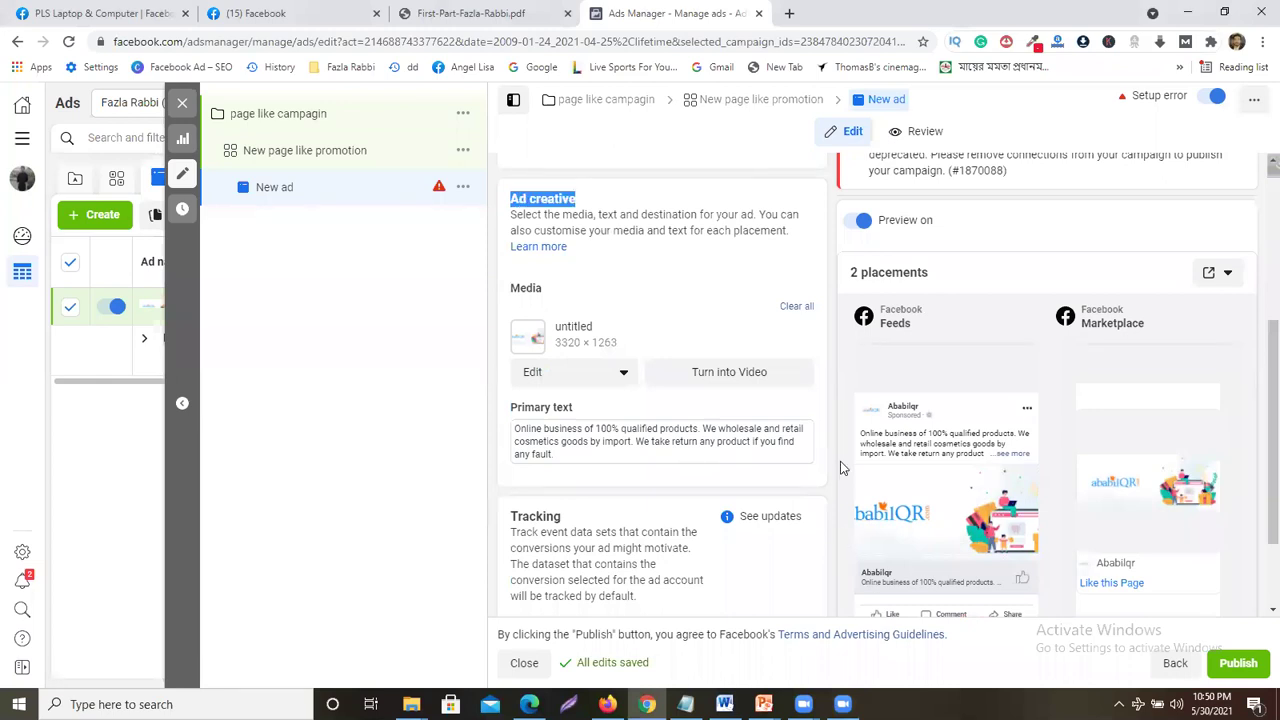
pyautogui.click(623, 374)
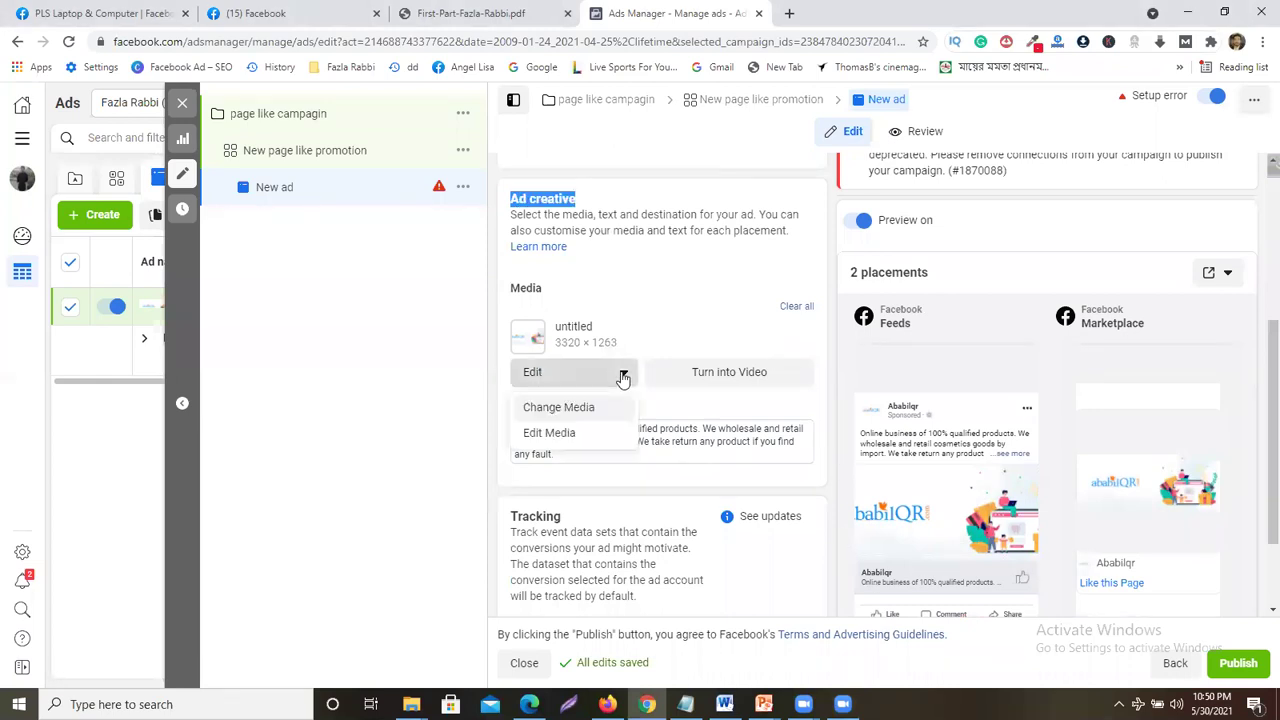
pyautogui.click(560, 407)
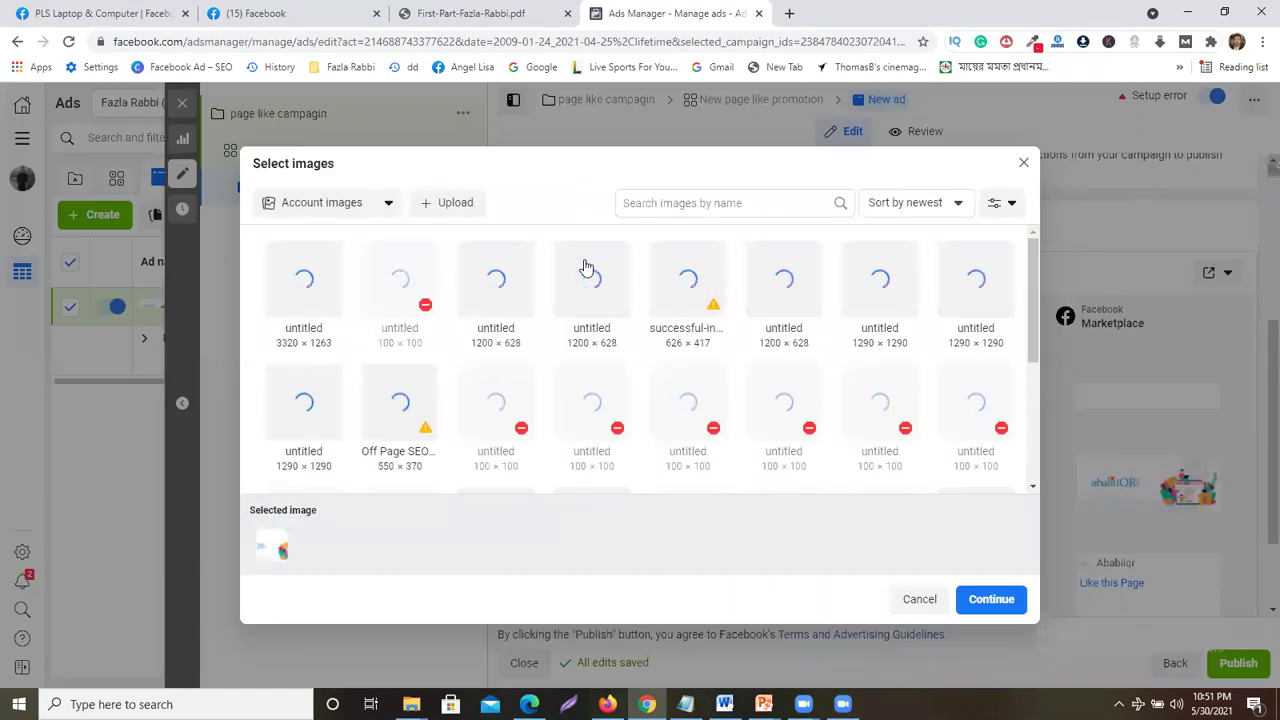
pyautogui.click(460, 201)
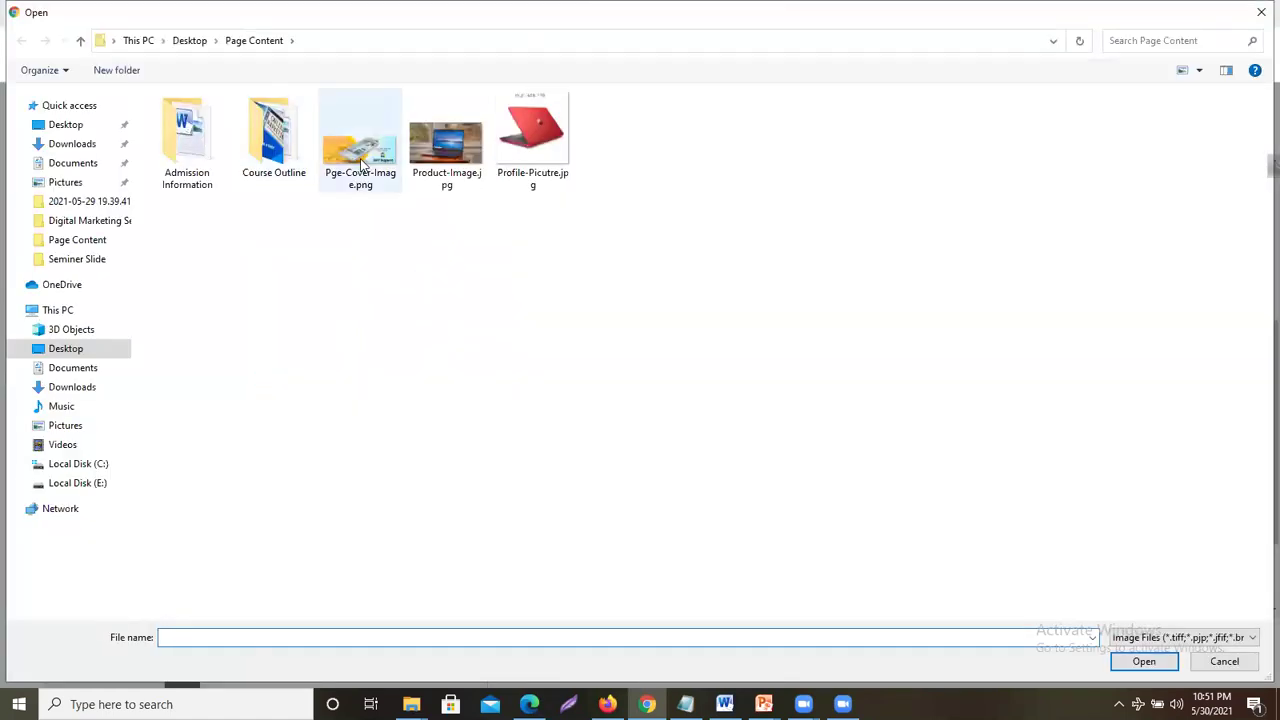
pyautogui.click(360, 150)
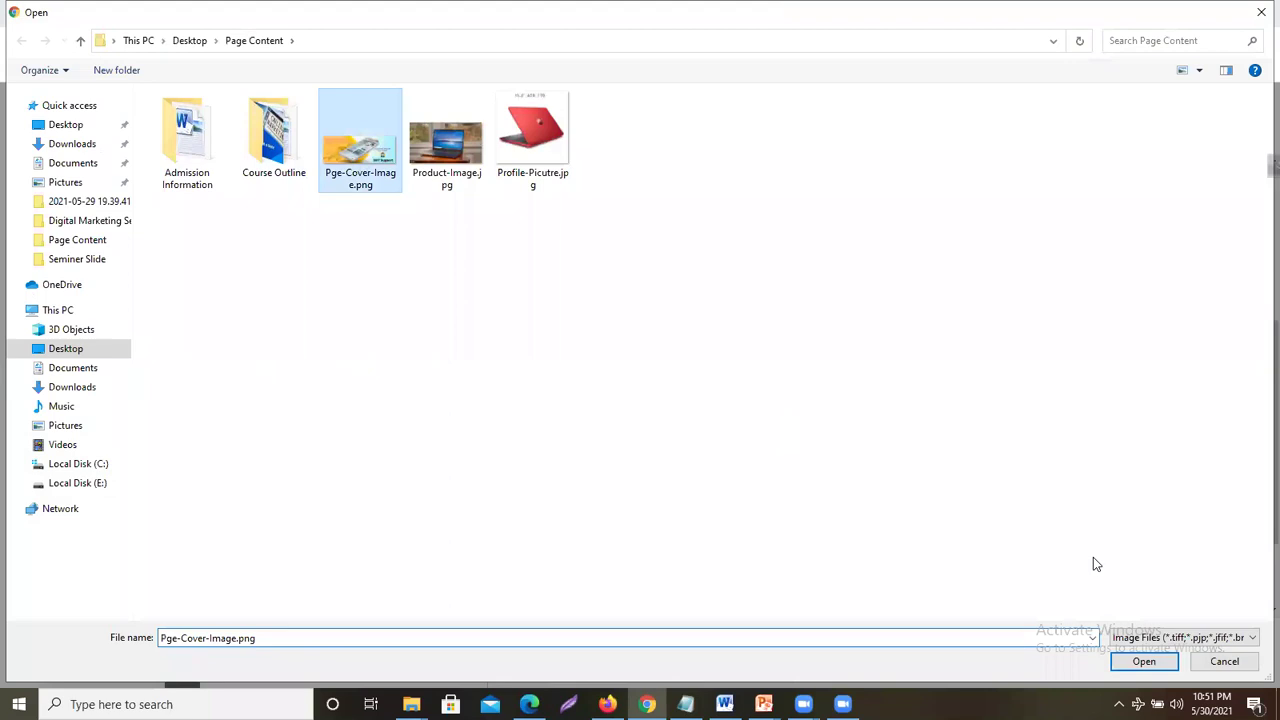
pyautogui.click(1136, 660)
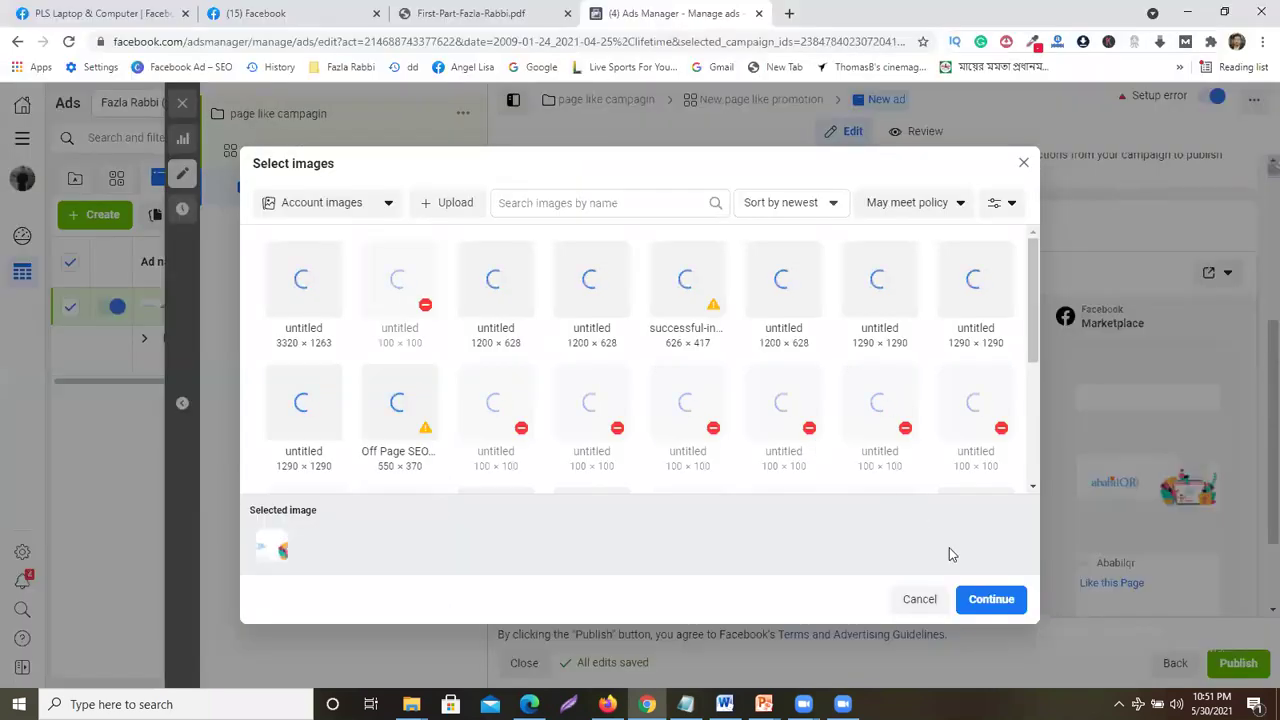
pyautogui.click(994, 606)
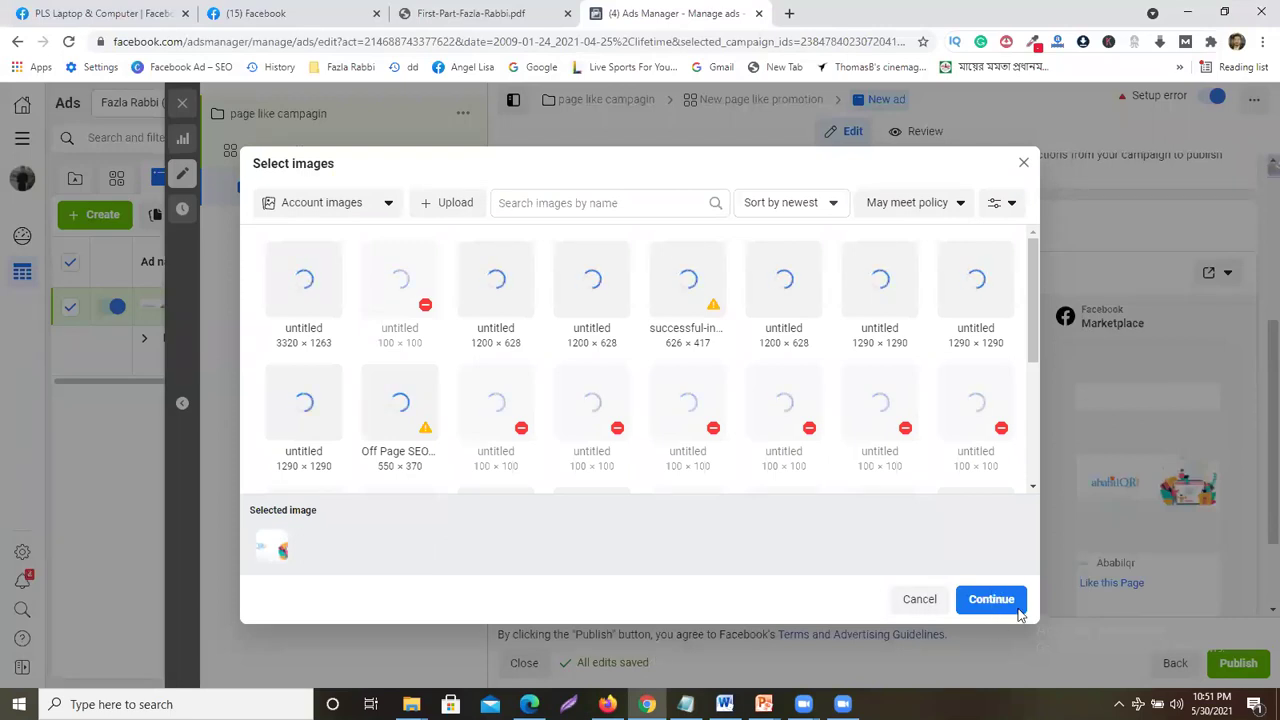
pyautogui.click(995, 604)
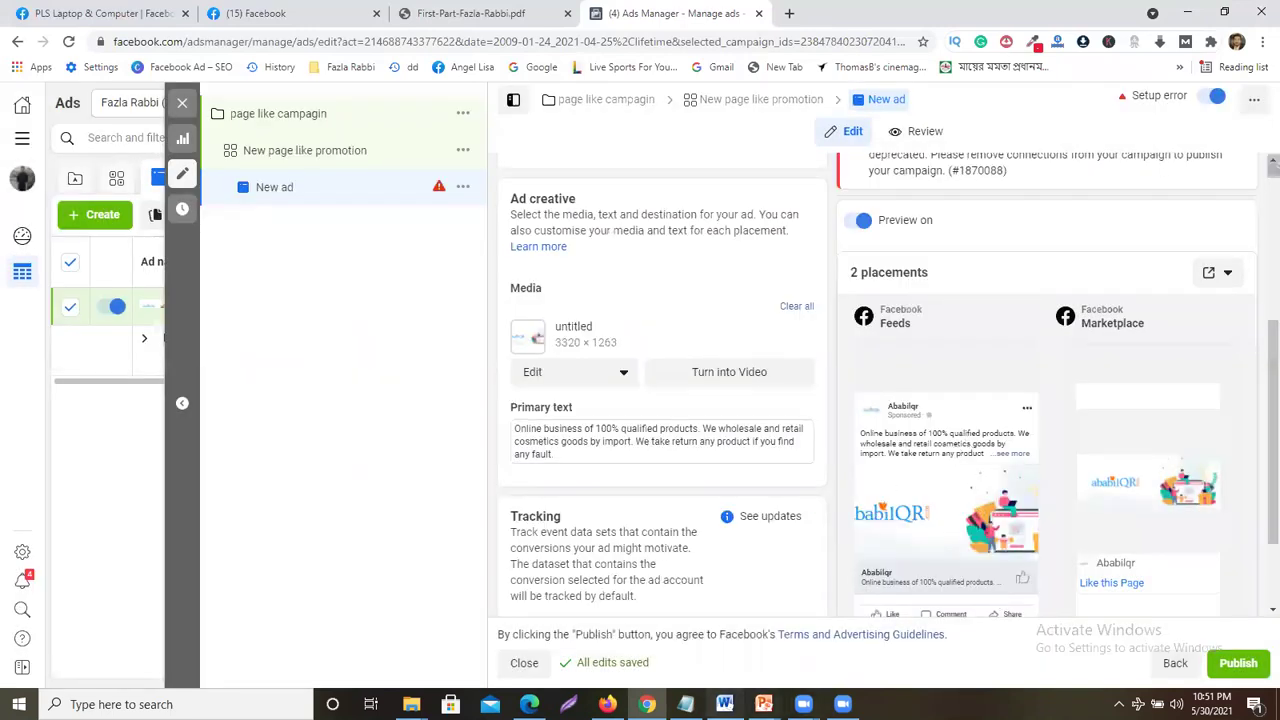
# - Frame the ad image in the Feeds preview with a screen capture area of about 235 × 157 px and discard it
pyautogui.scroll(-1, 1125, 651)
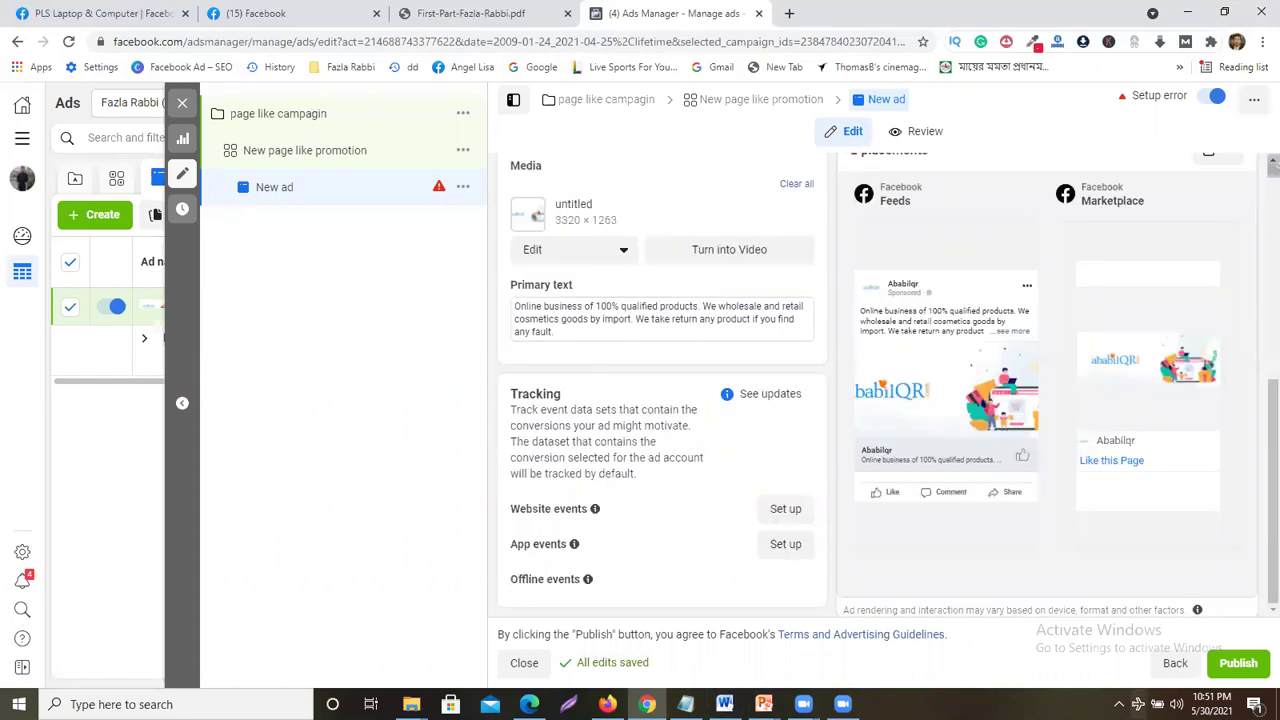
pyautogui.click(1119, 704)
pyautogui.click(1157, 606)
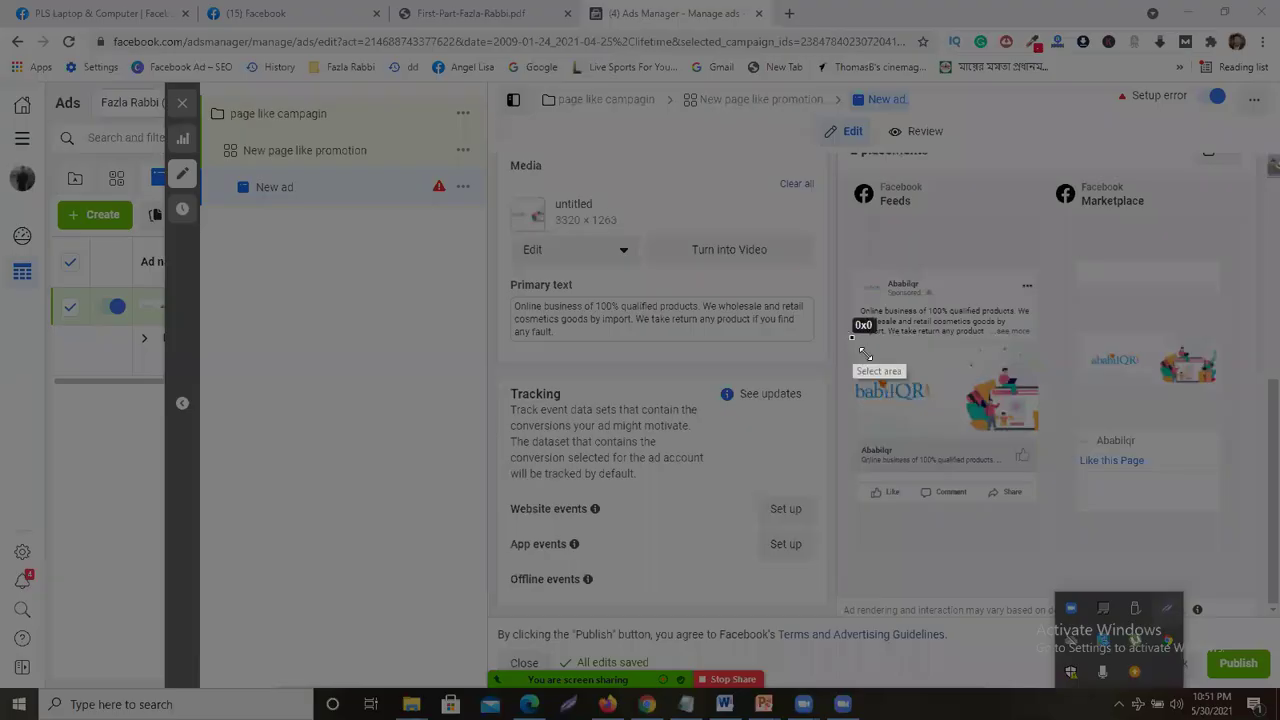
pyautogui.moveTo(851, 338); pyautogui.dragTo(969, 557)
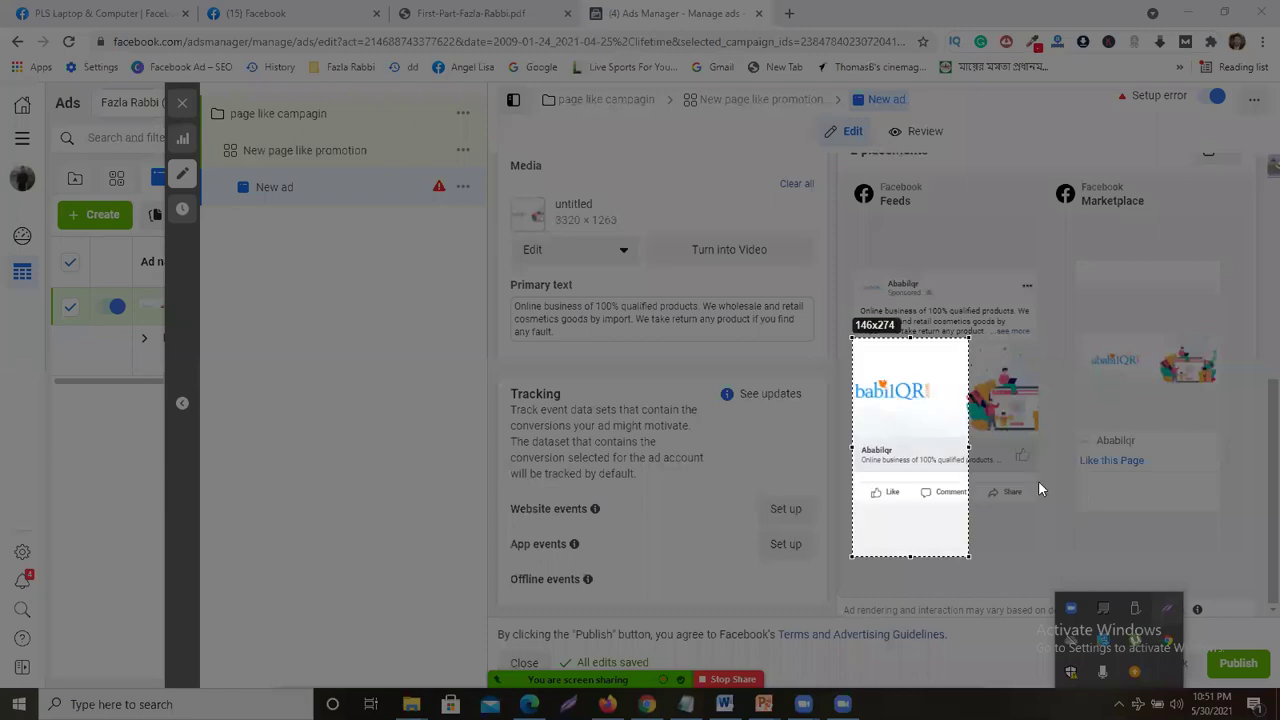
pyautogui.moveTo(1038, 480); pyautogui.dragTo(1040, 463)
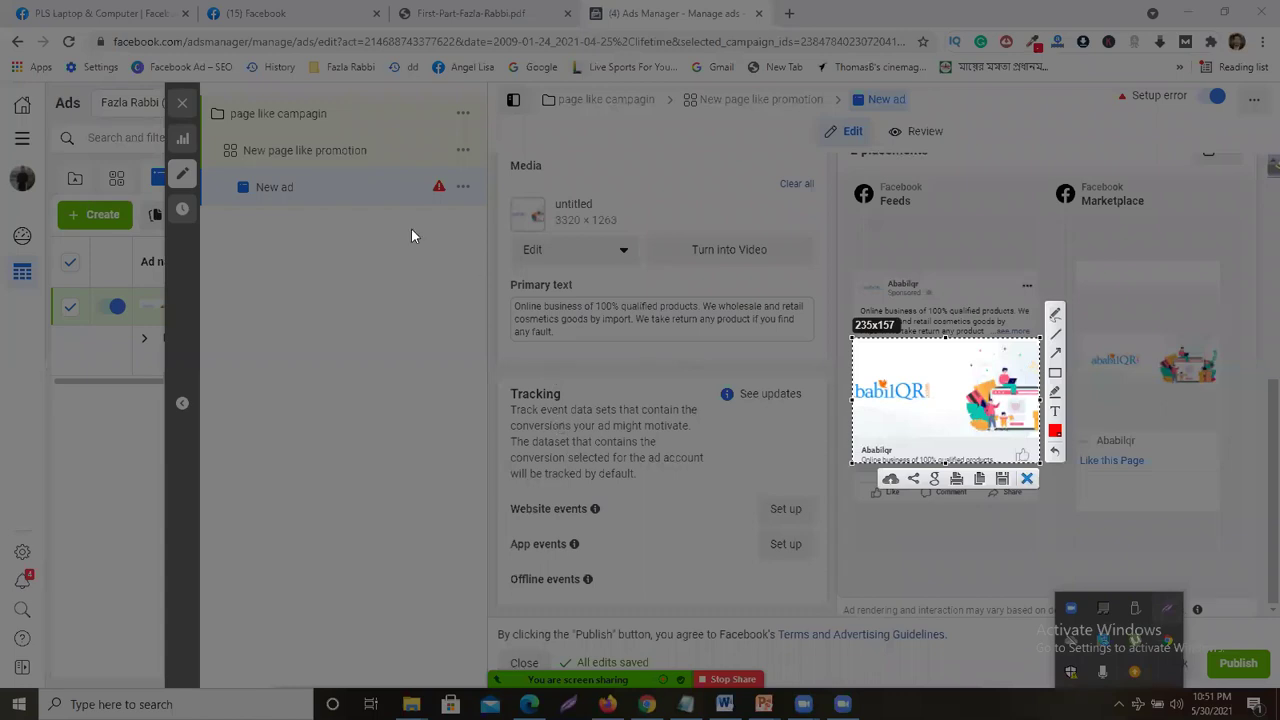
pyautogui.press('Escape')
# - Upload Pge-Cover-Image.png from the Page Content folder and set it as the ad's media
pyautogui.click(452, 204)
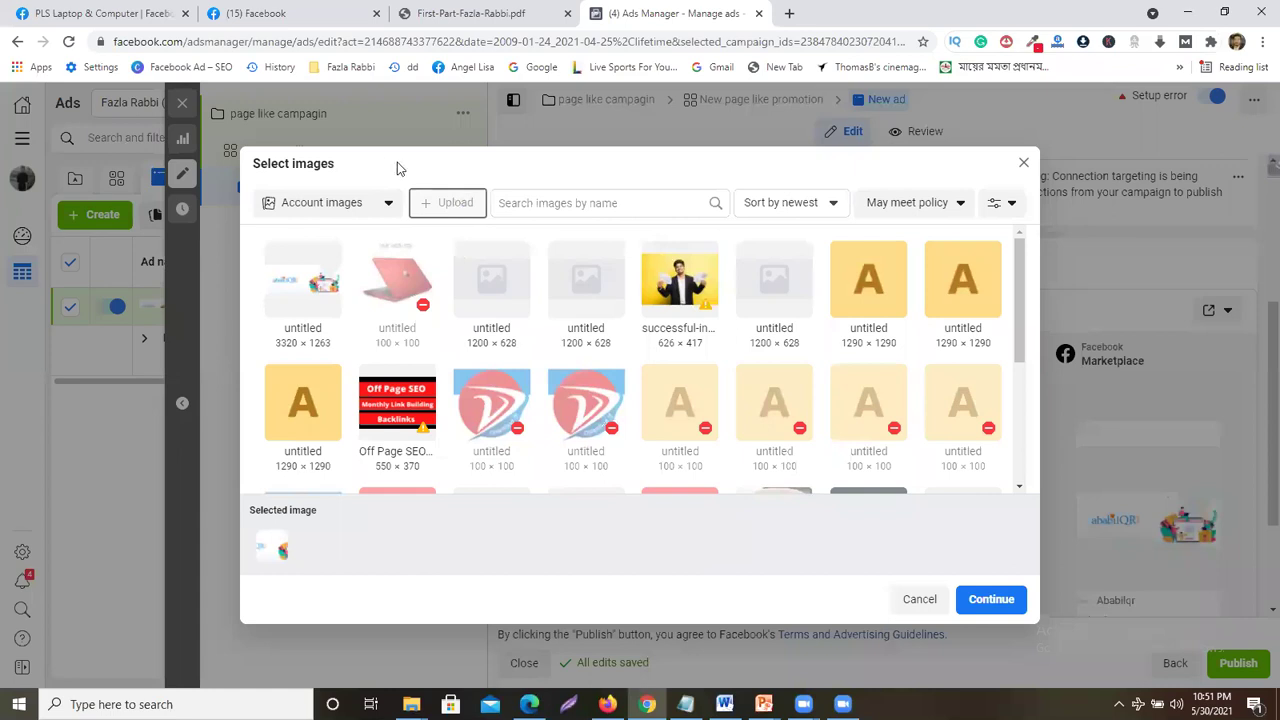
pyautogui.press('p')
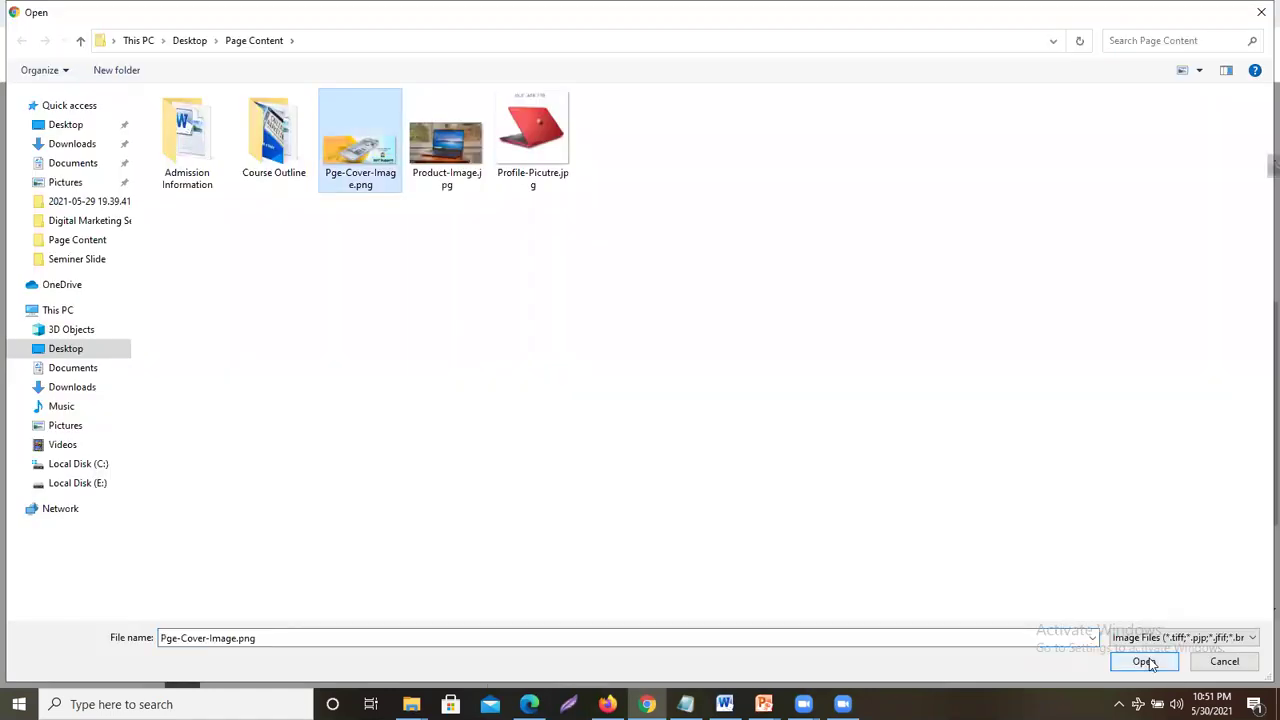
pyautogui.click(1146, 662)
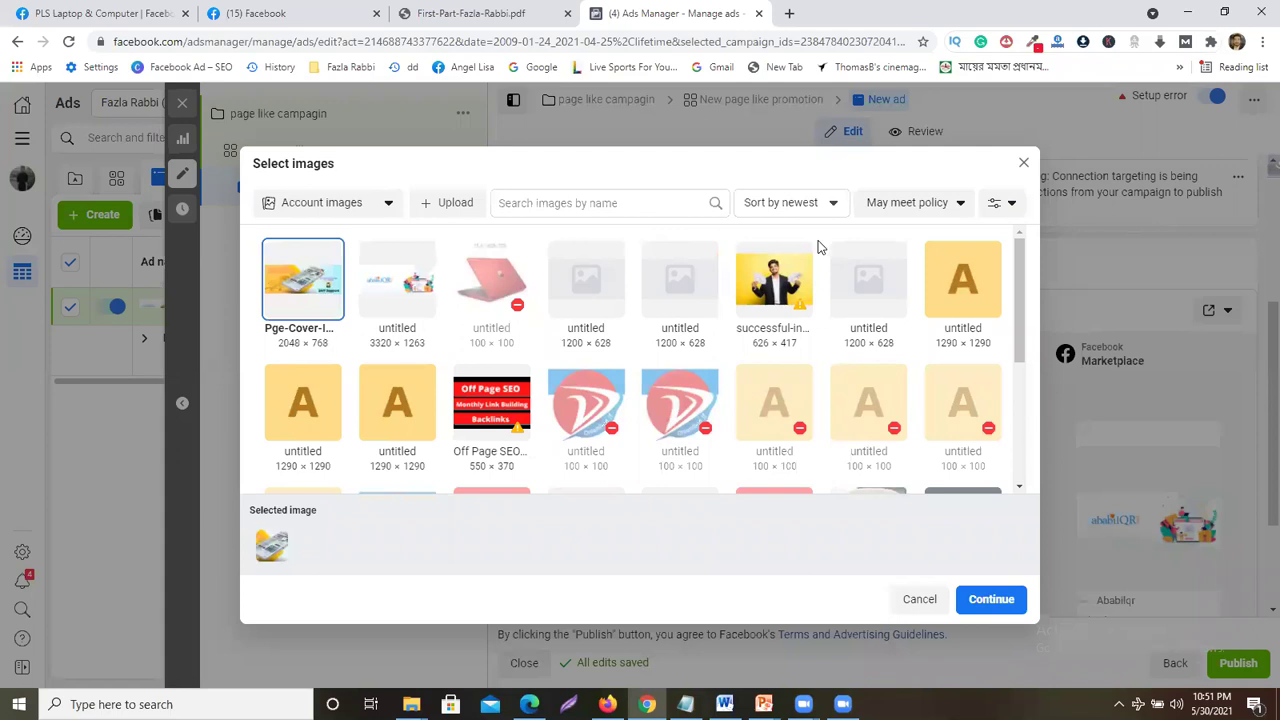
pyautogui.click(991, 599)
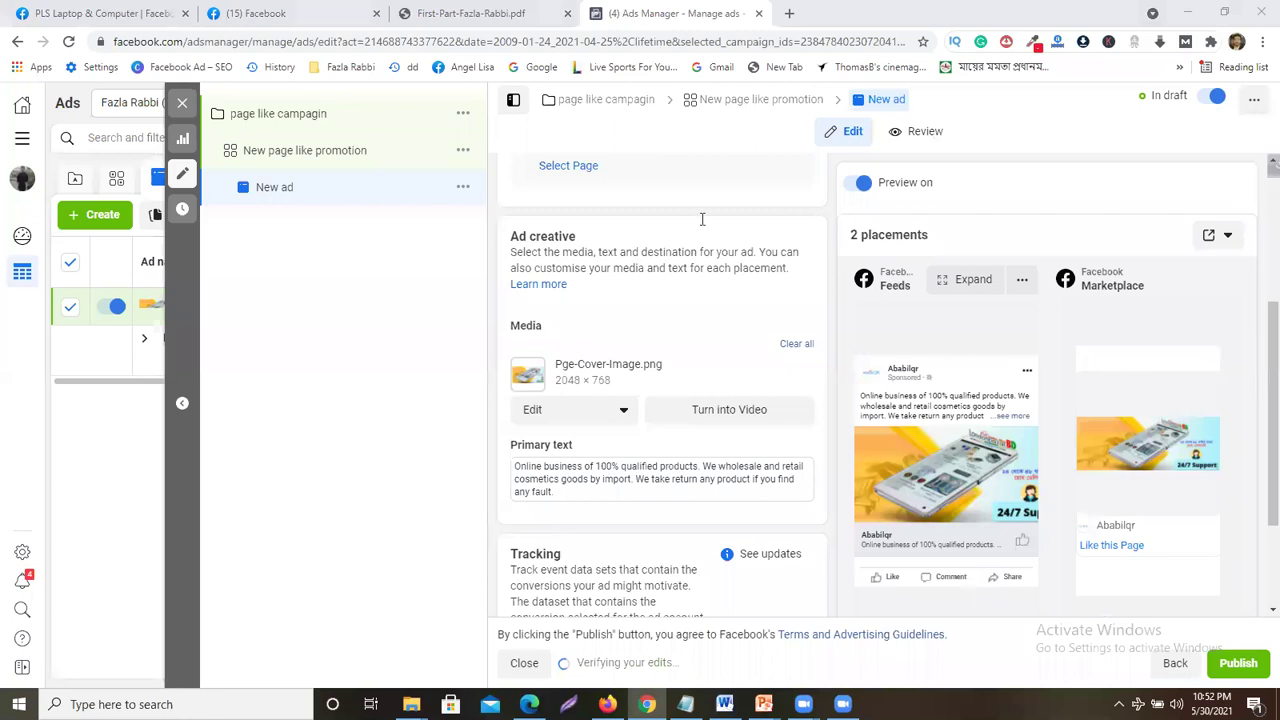
# - Switch to the Word document and replace its text with two lines, "Width = 820 px" and "Height =628 px"
pyautogui.hotkey('alt', 'Tab')
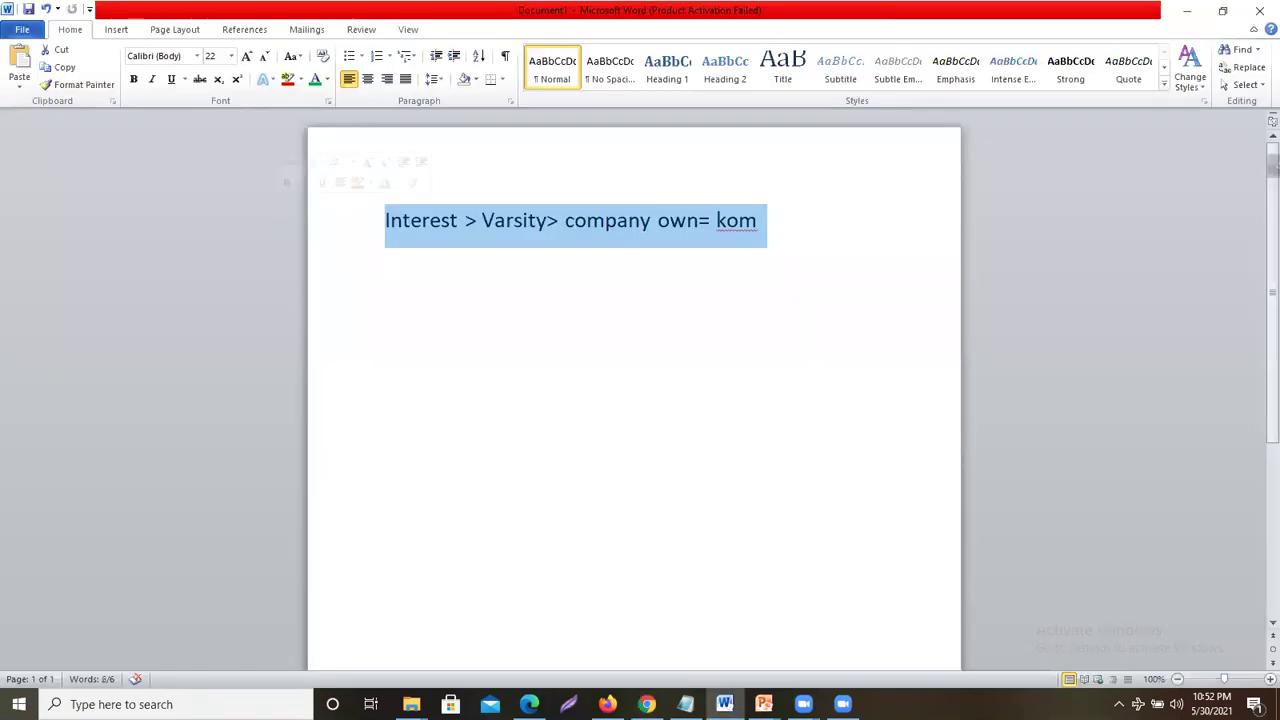
pyautogui.press('BackSpace')
pyautogui.write('Width = 820 px')
pyautogui.press('Return')
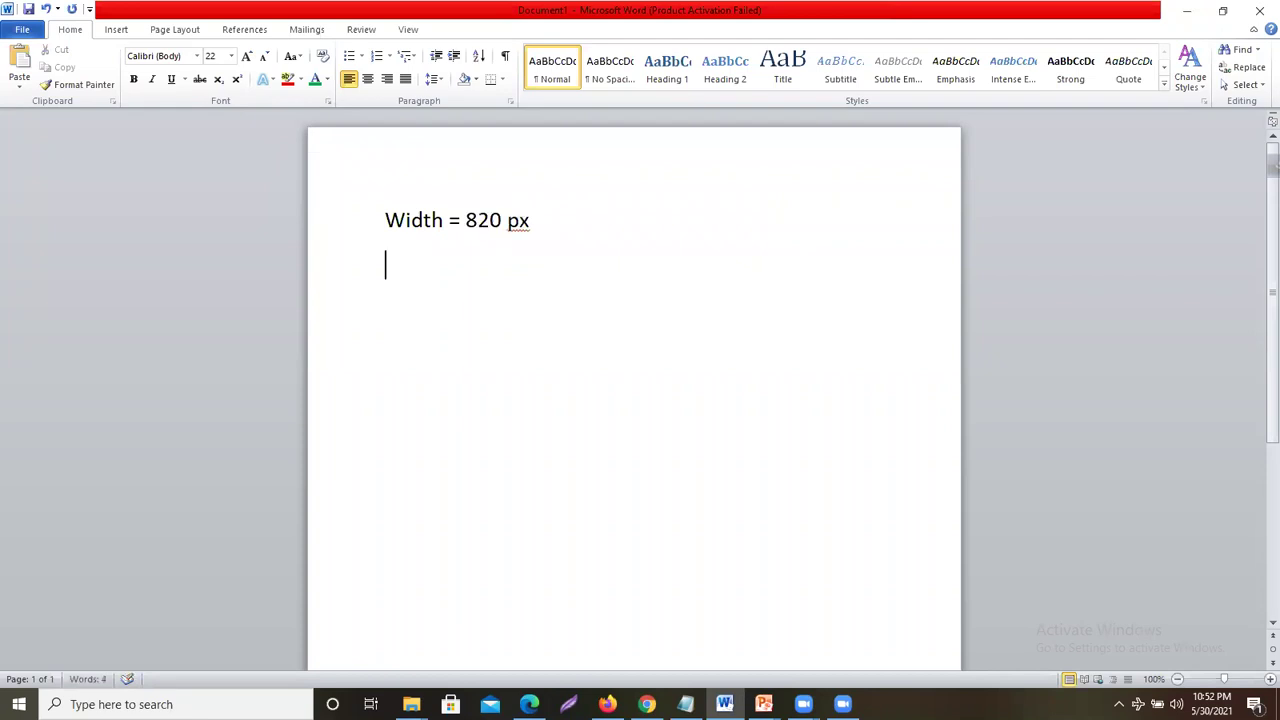
pyautogui.write('Height =6')
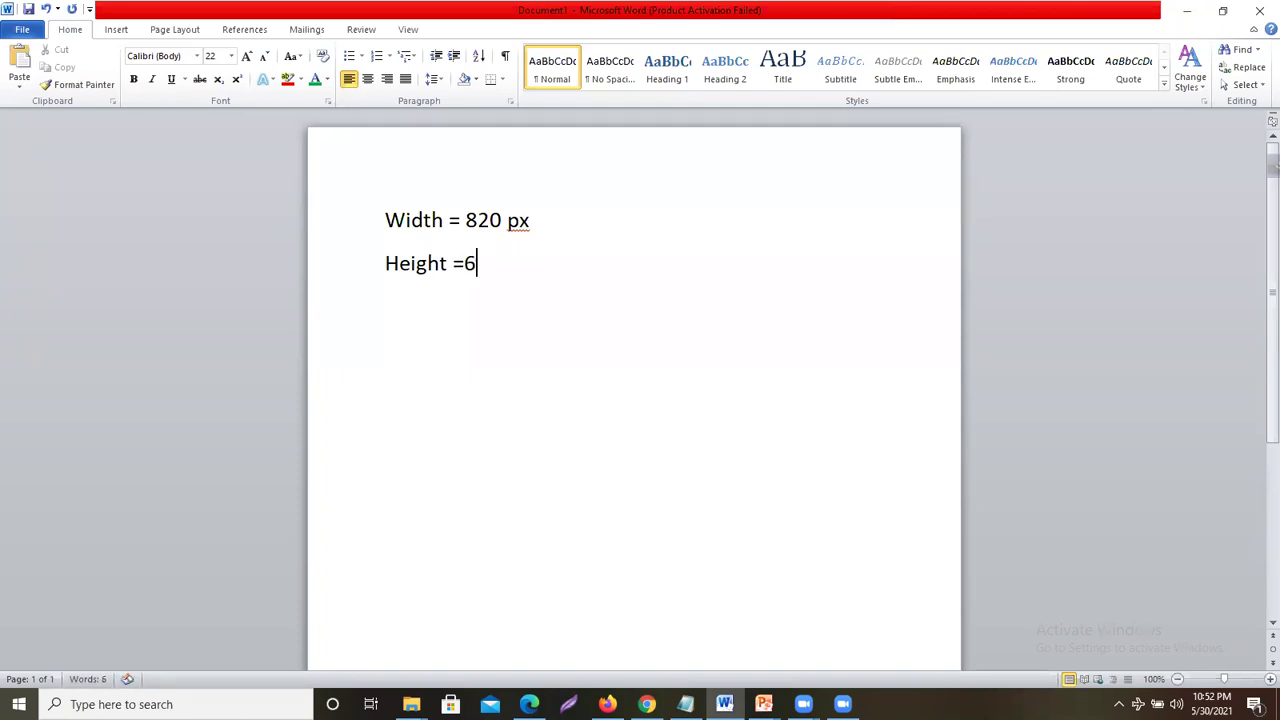
pyautogui.write('28 px')
pyautogui.hotkey('ctrl', 'a')
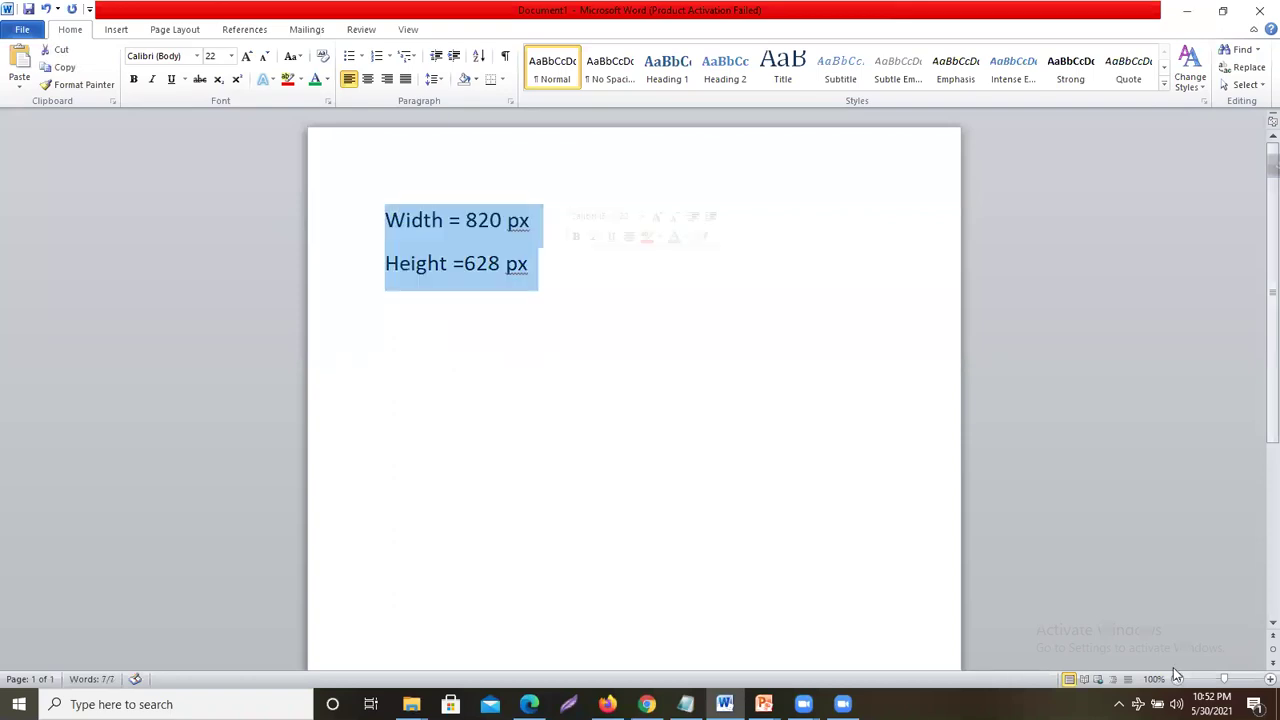
pyautogui.press('Right')
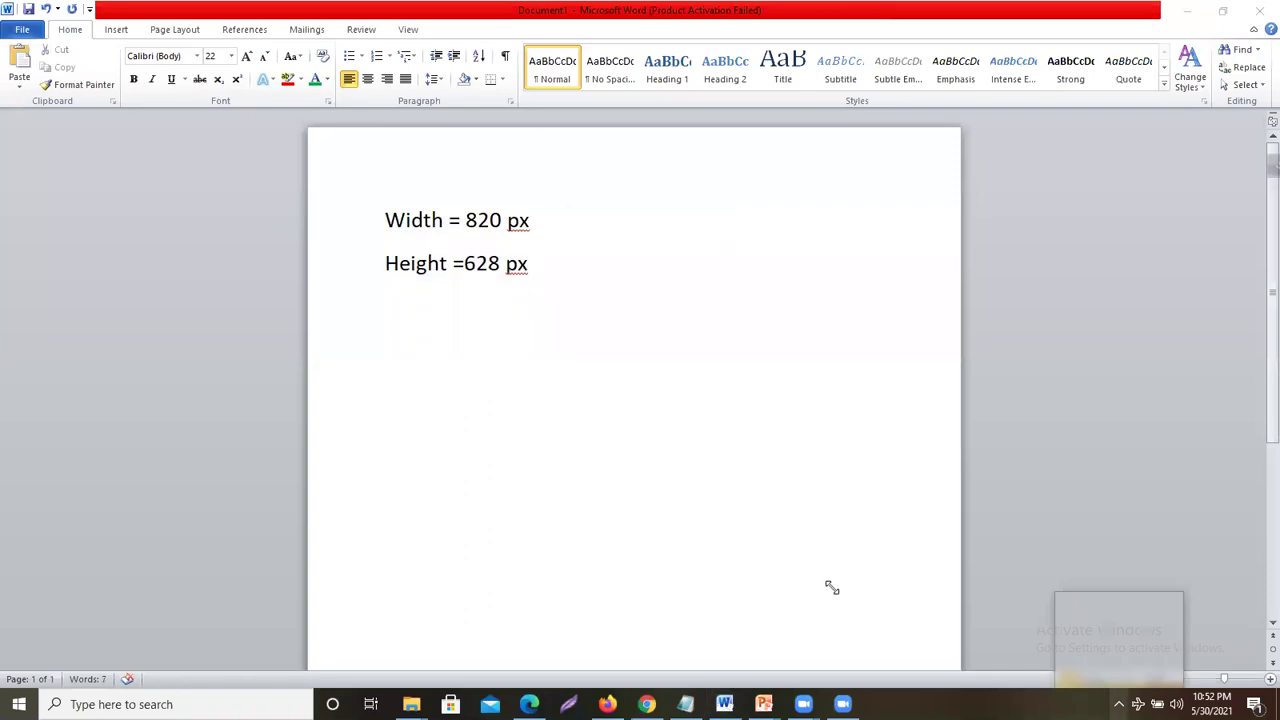
# - Take a screen capture over the Word document and mark it up with freehand lines
pyautogui.press('Print')
pyautogui.click(866, 458)
pyautogui.moveTo(484, 460)
pyautogui.mouseDown()
pyautogui.moveTo(510, 506)
pyautogui.moveTo(482, 458)
pyautogui.mouseUp()
pyautogui.moveTo(558, 478)
pyautogui.mouseDown()
pyautogui.moveTo(730, 382)
pyautogui.moveTo(783, 390)
pyautogui.mouseUp()
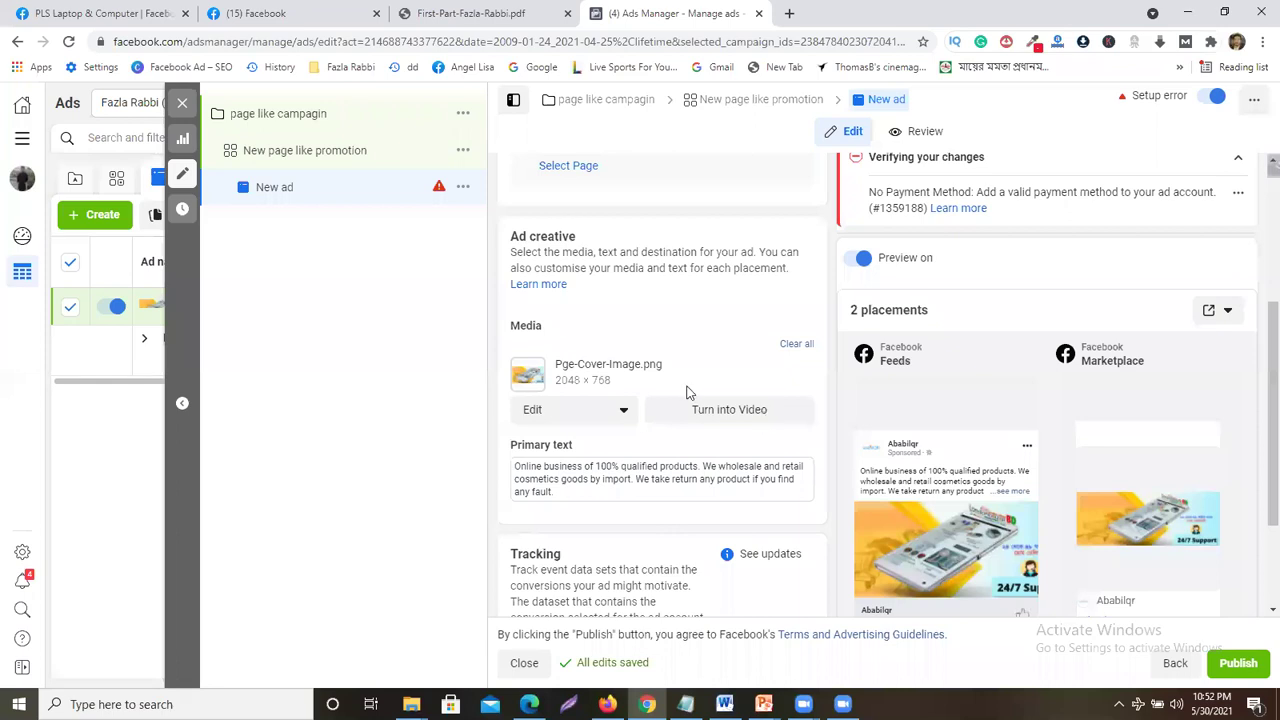
# - Replace the ad's primary text in Ads Manager with "like our page for more update"
pyautogui.scroll(-2, 690, 392)
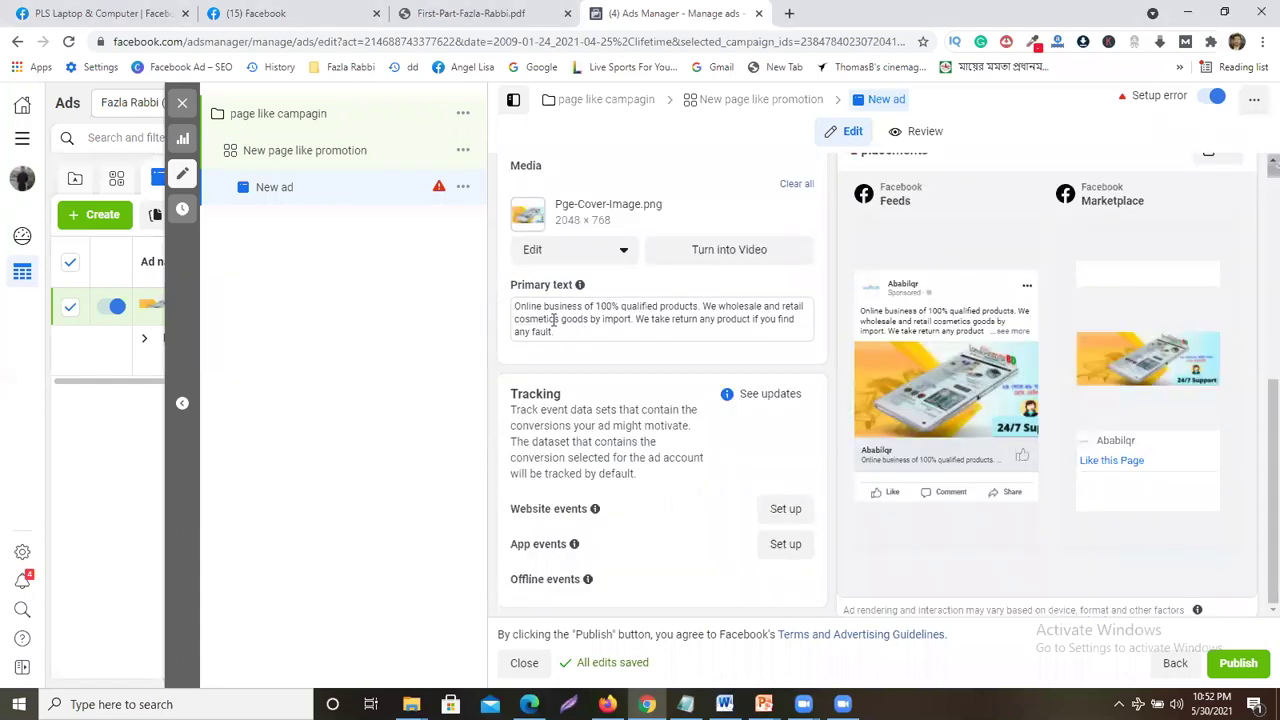
pyautogui.tripleClick(554, 318)
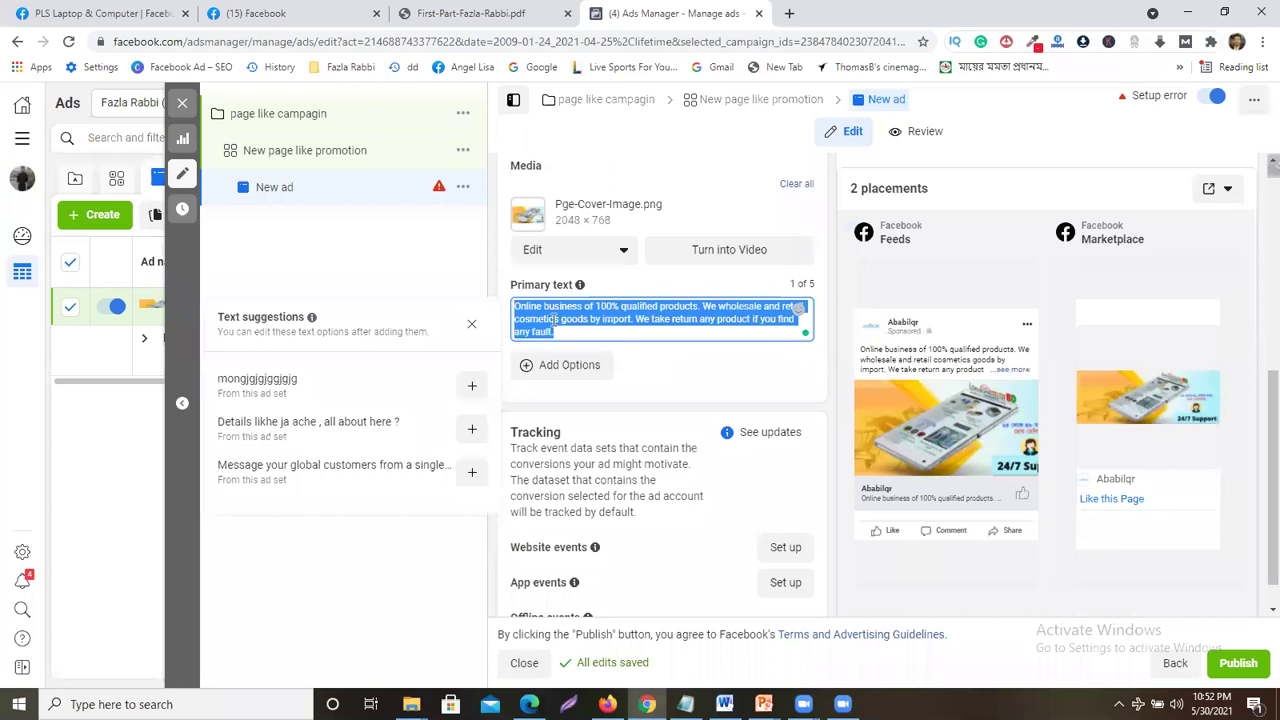
pyautogui.press('BackSpace')
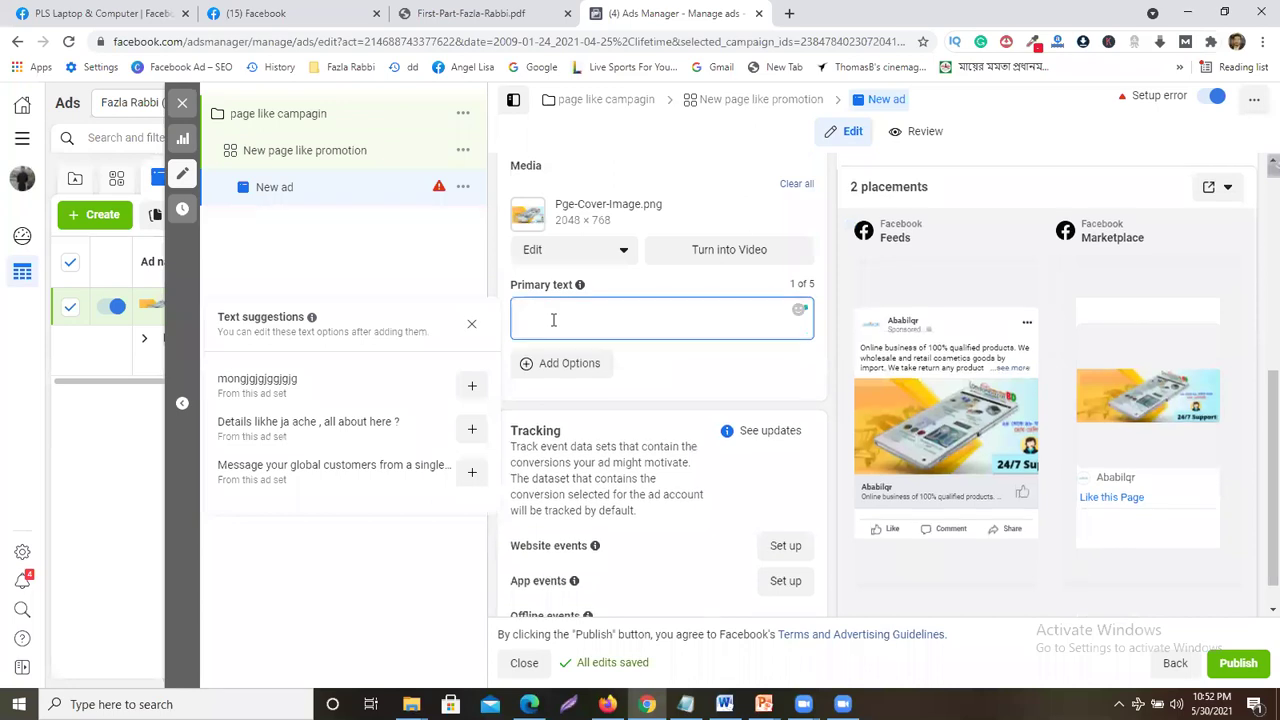
pyautogui.write('like our page for more update')
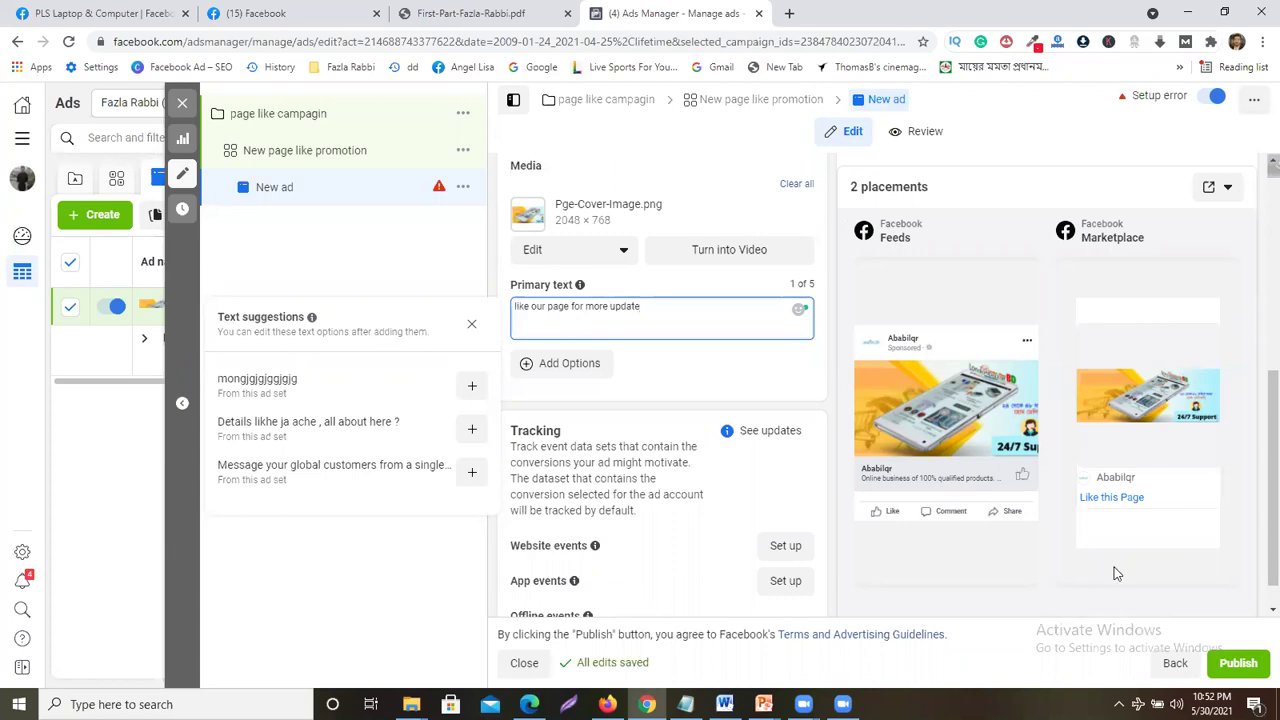
# - Capture the Feeds ad preview in an area of about 441 × 314 px and mark the primary text and like icon in red
pyautogui.moveTo(834, 336); pyautogui.dragTo(1013, 375)
pyautogui.hotkey('ctrl', 'c')
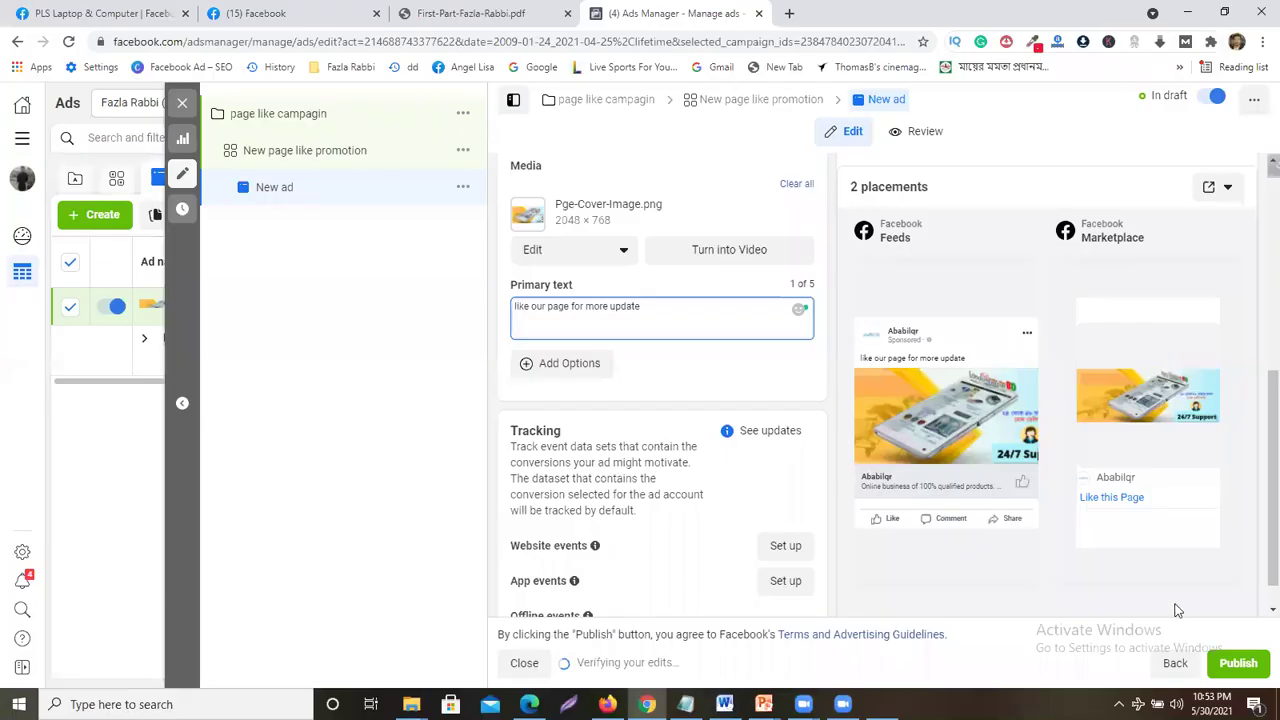
pyautogui.press('Print')
pyautogui.moveTo(1157, 537); pyautogui.dragTo(806, 285)
pyautogui.moveTo(934, 352); pyautogui.dragTo(996, 334)
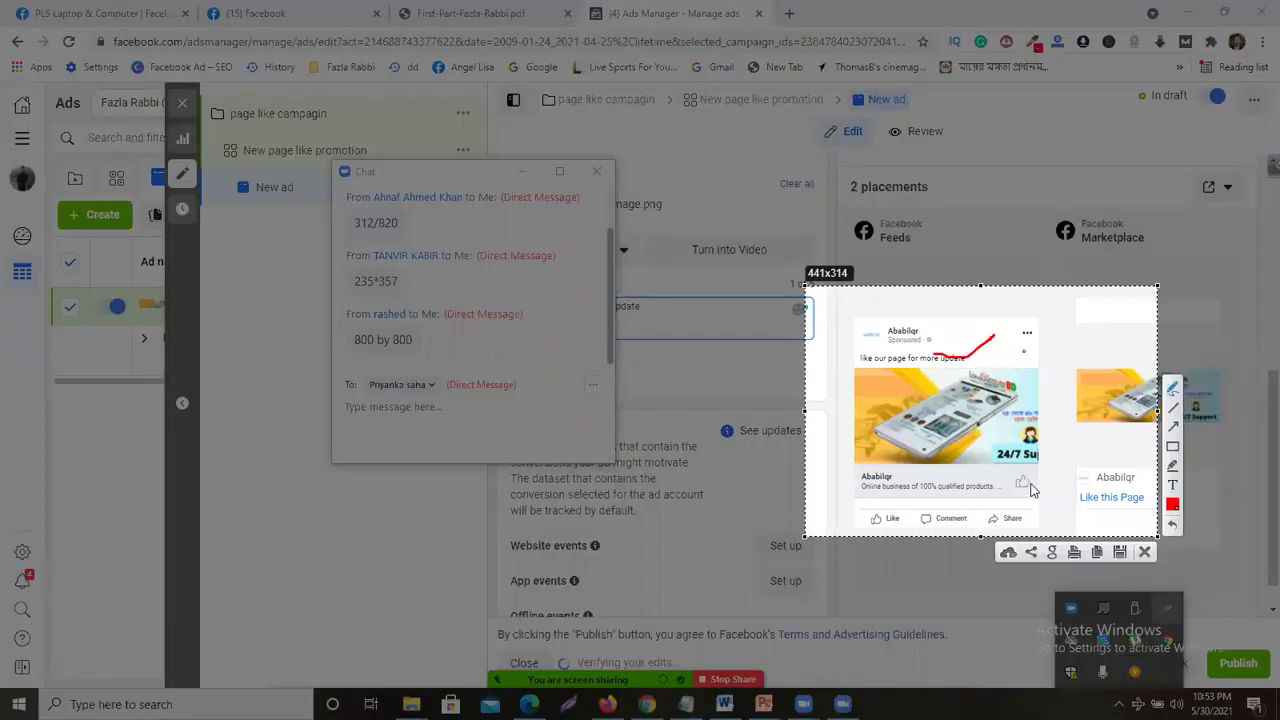
pyautogui.moveTo(1044, 498)
pyautogui.mouseDown()
pyautogui.moveTo(1064, 452)
pyautogui.moveTo(1016, 482)
pyautogui.moveTo(1029, 465)
pyautogui.moveTo(1044, 500)
pyautogui.moveTo(1014, 490)
pyautogui.moveTo(1022, 468)
pyautogui.mouseUp()
pyautogui.hotkey('ctrl', 'c')
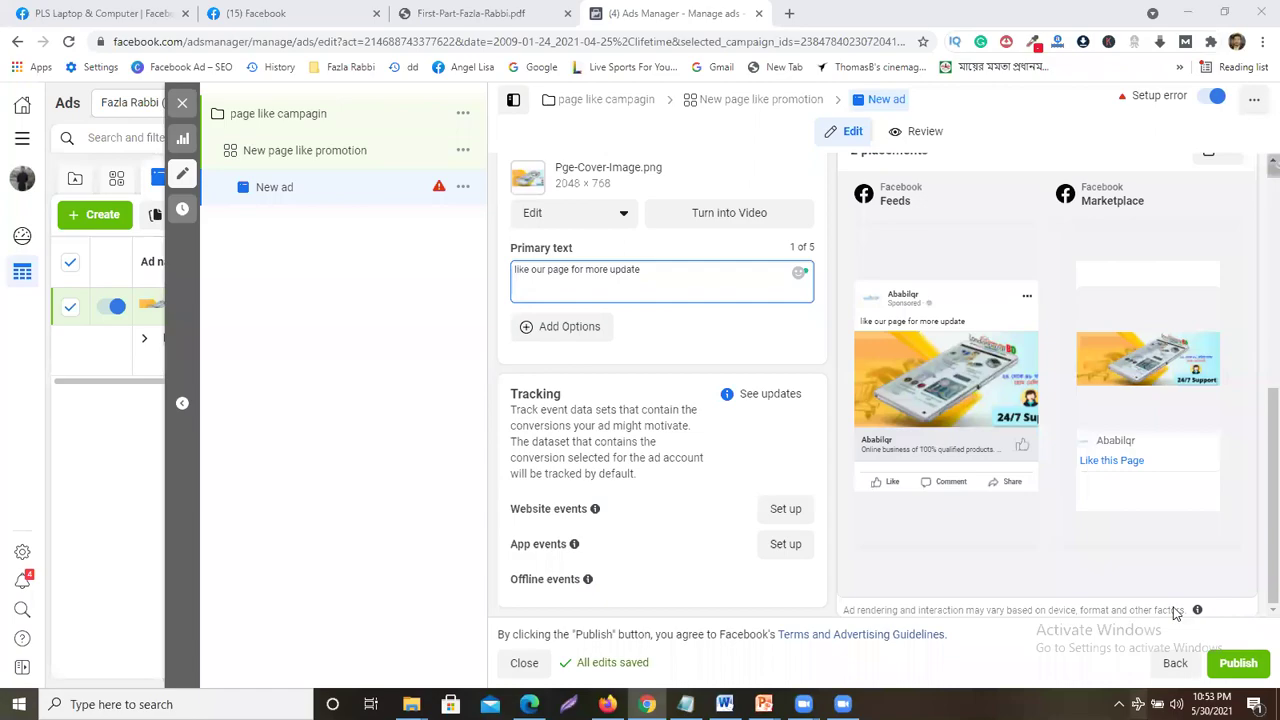
# - Draw a red check mark over the Publish button in a screen capture and discard the capture
pyautogui.hotkey('ctrl', 'alt', 'a')
pyautogui.moveTo(1262, 672); pyautogui.dragTo(1279, 704)
pyautogui.moveTo(1208, 630); pyautogui.dragTo(1272, 592)
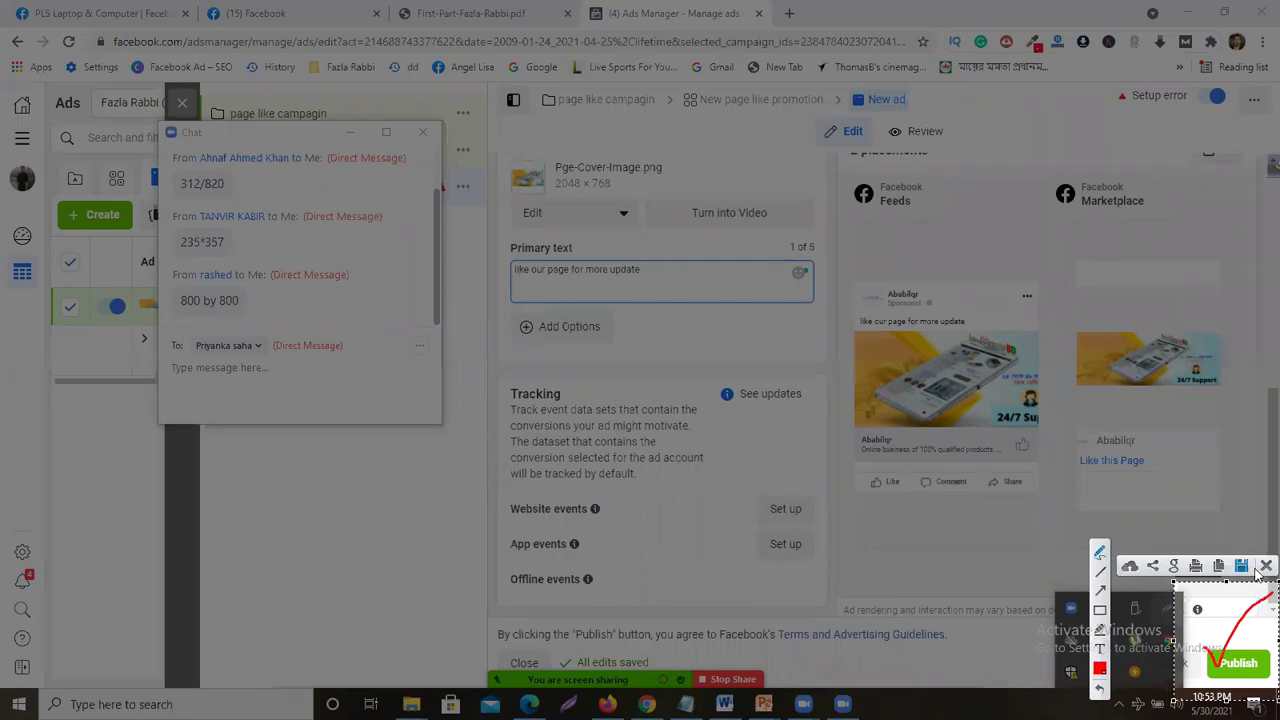
pyautogui.press('Escape')
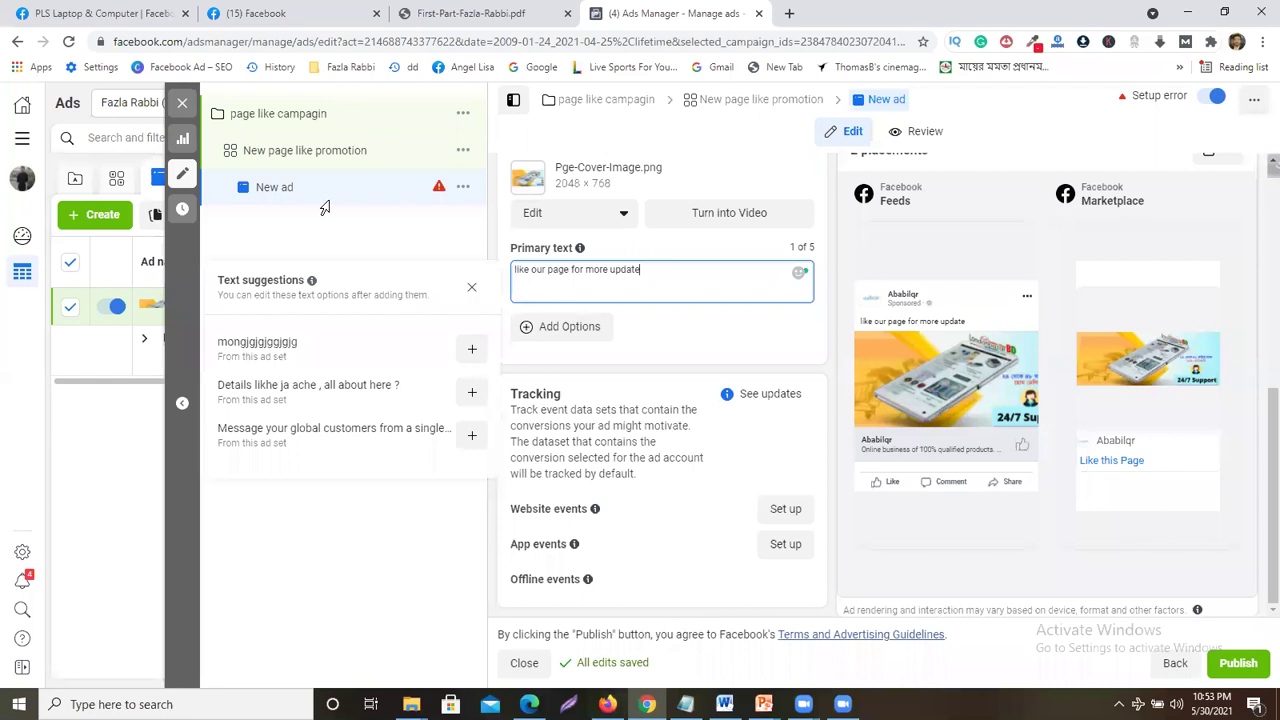
# - Switch to the Word document and delete the width and height notes
pyautogui.hotkey('alt', 'Tab')
pyautogui.press('Delete')
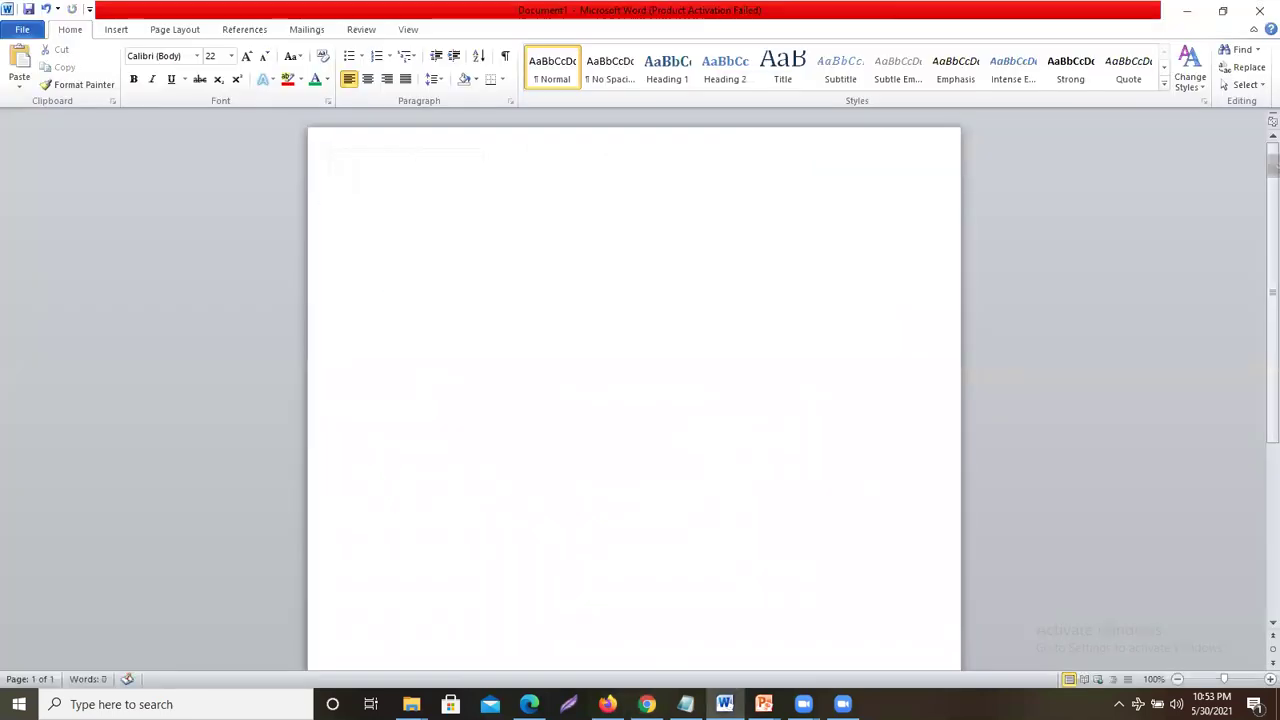
# - Write "Minimum =1 dollar" as the first line of the blank Word document
pyautogui.write('mi')
pyautogui.write('m')
pyautogui.write('im')
pyautogui.write('um -')
pyautogui.press('BackSpace')
pyautogui.press('BackSpace')
pyautogui.write('=1 dollar')
pyautogui.press('Return')
# - Add a second line reading "5 days = 5 dollar" below the minimum budget line
pyautogui.write('4')
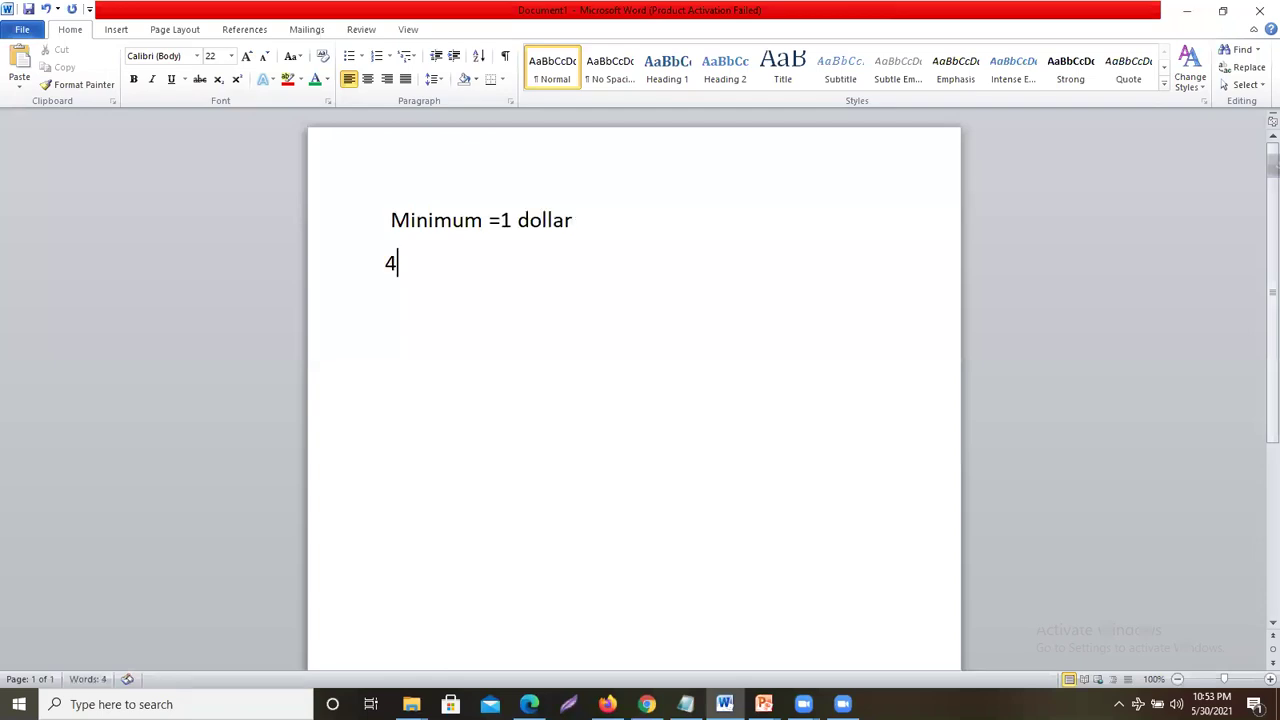
pyautogui.press('BackSpace')
pyautogui.write('5 days = 5dooll')
pyautogui.press('BackSpace')
pyautogui.press('BackSpace')
pyautogui.press('BackSpace')
pyautogui.press('BackSpace')
pyautogui.press('BackSpace')
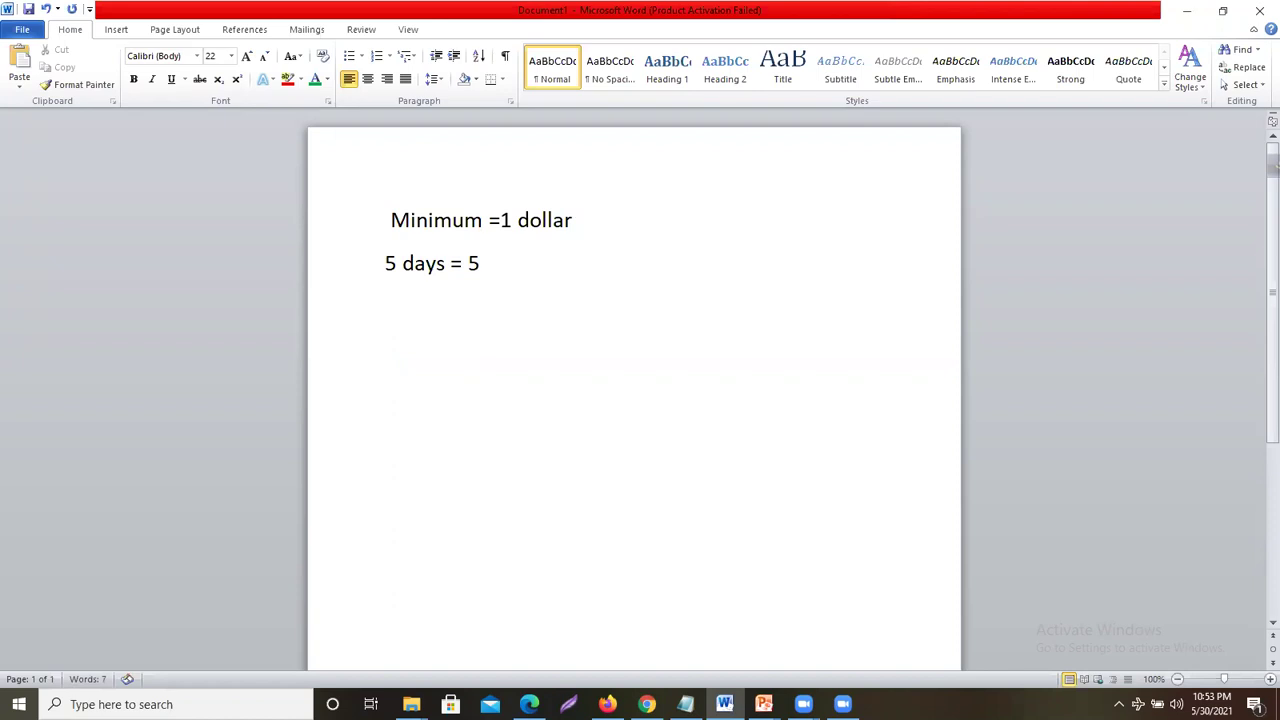
pyautogui.write('dollar')
# - Add a third line reading "5 days = 4 dollar" to the budget notes
pyautogui.press('Return')
pyautogui.press('BackSpace')
pyautogui.write('d')
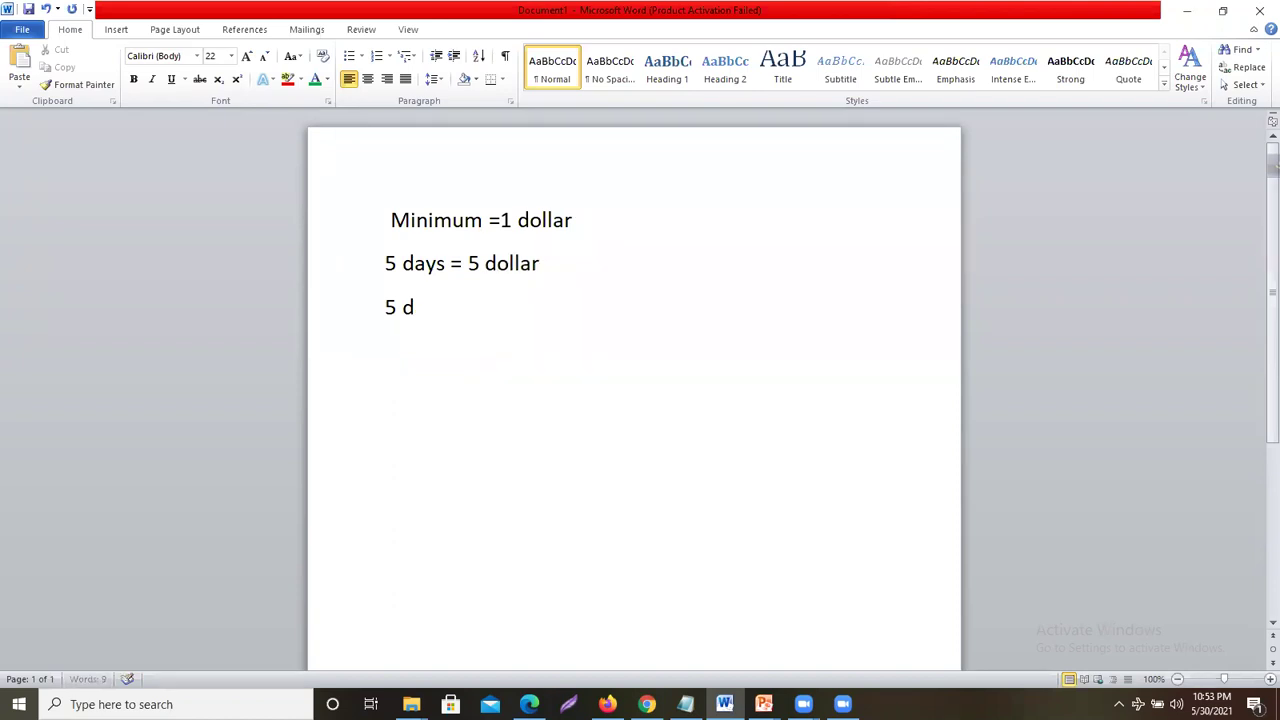
pyautogui.write('ays = 4 dollar')
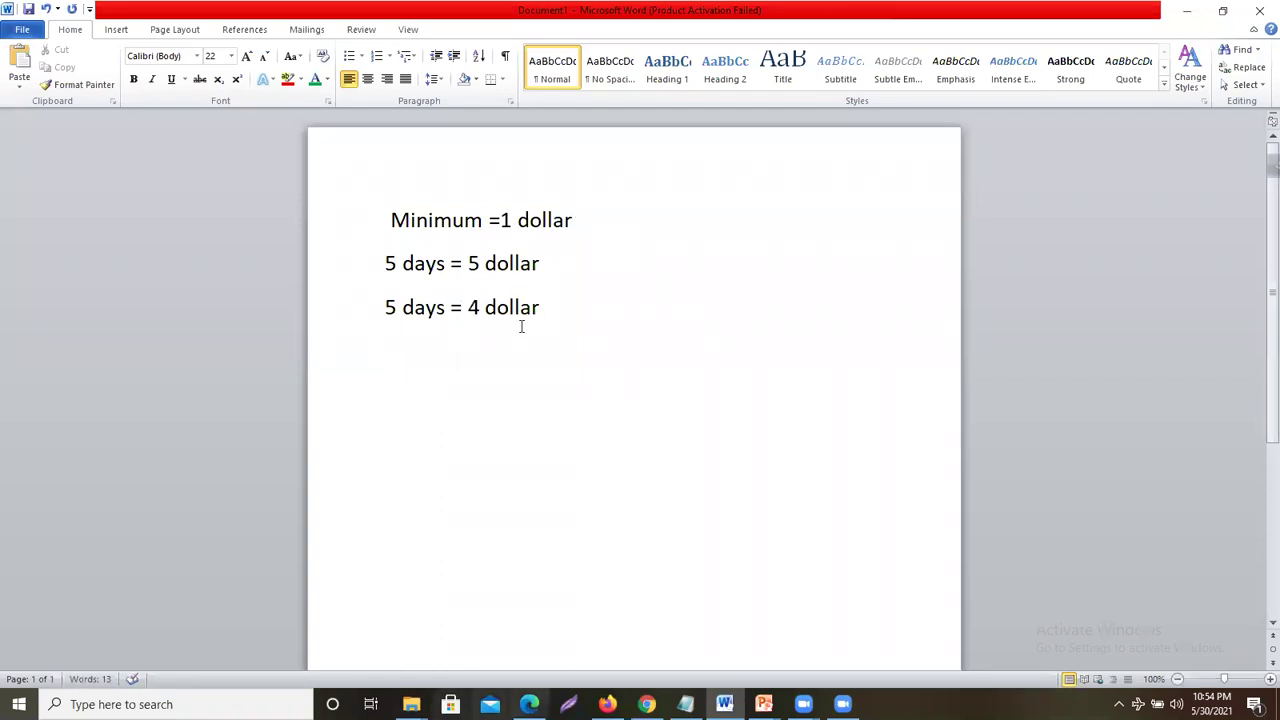
# - Try 500 as the dollar amount in the first "5 days" line, and restore the amount to 5
pyautogui.click(479, 268)
pyautogui.write('00')
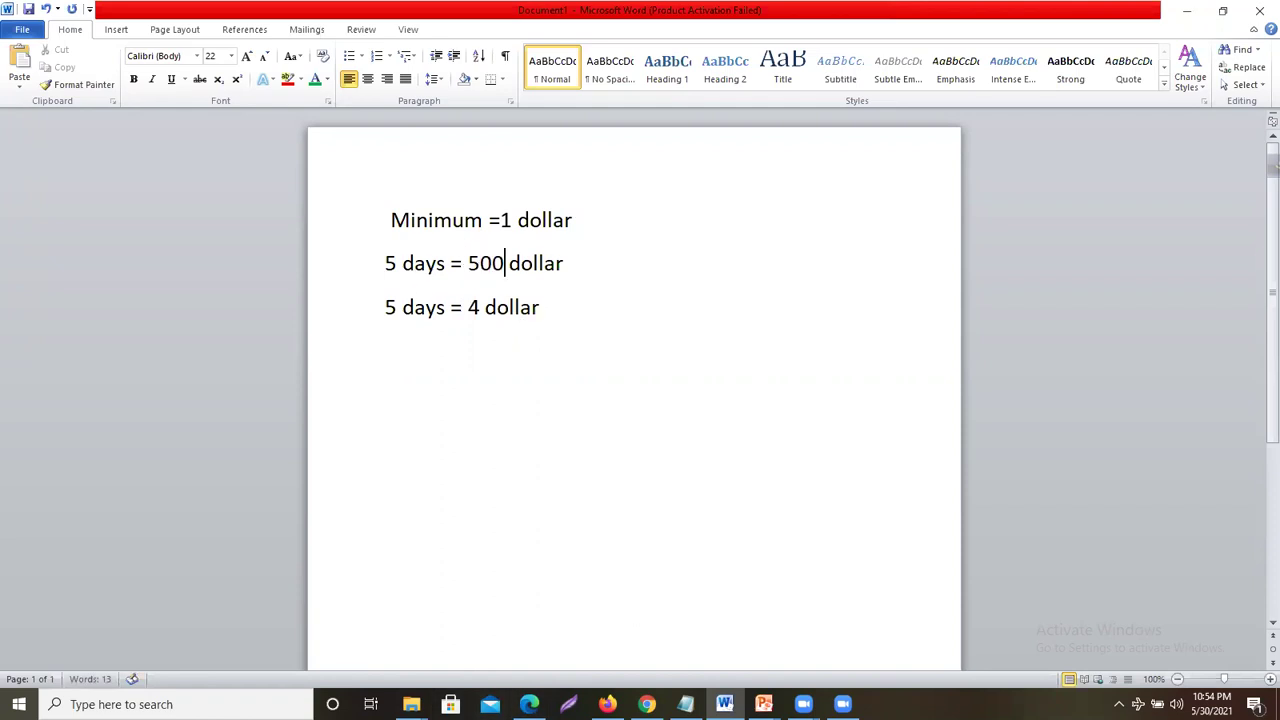
pyautogui.write('\\')
pyautogui.press('BackSpace')
pyautogui.press('BackSpace')
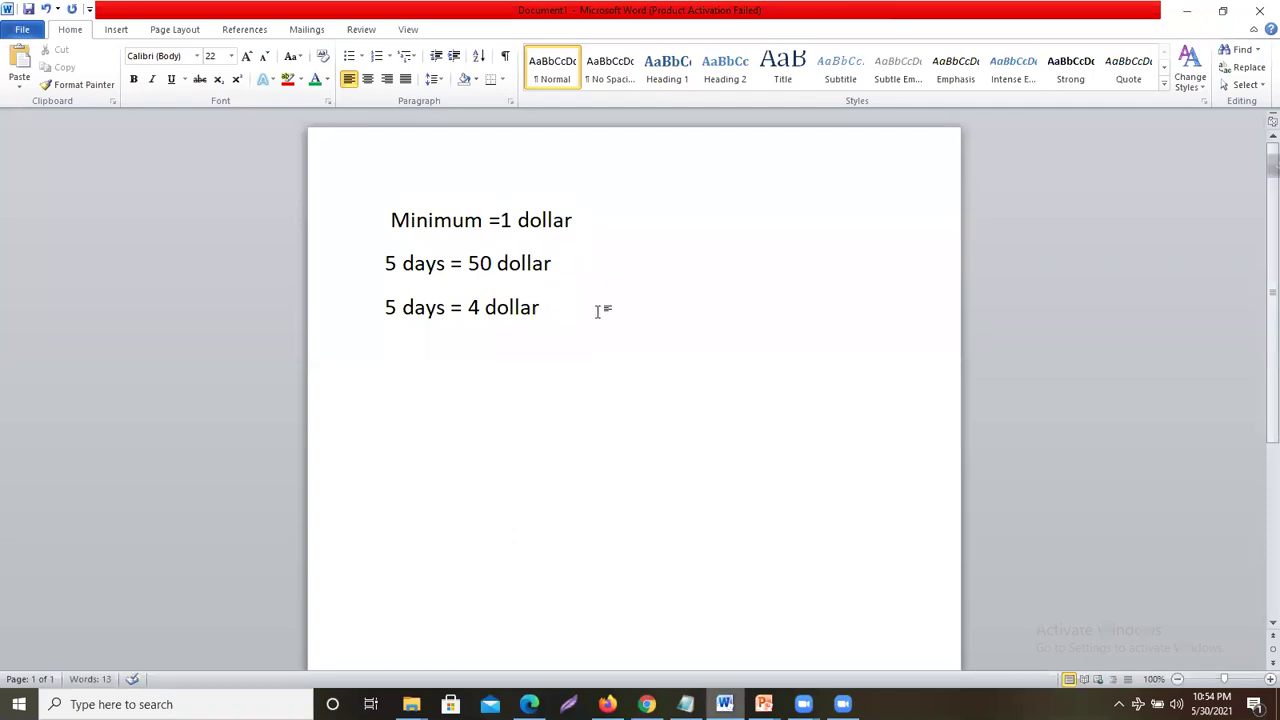
pyautogui.press('BackSpace')
# - Add the line "1 dollar = 100-1000 (App.)" below the budget notes, leaving one blank line between, and highlight all the notes briefly
pyautogui.click(594, 391)
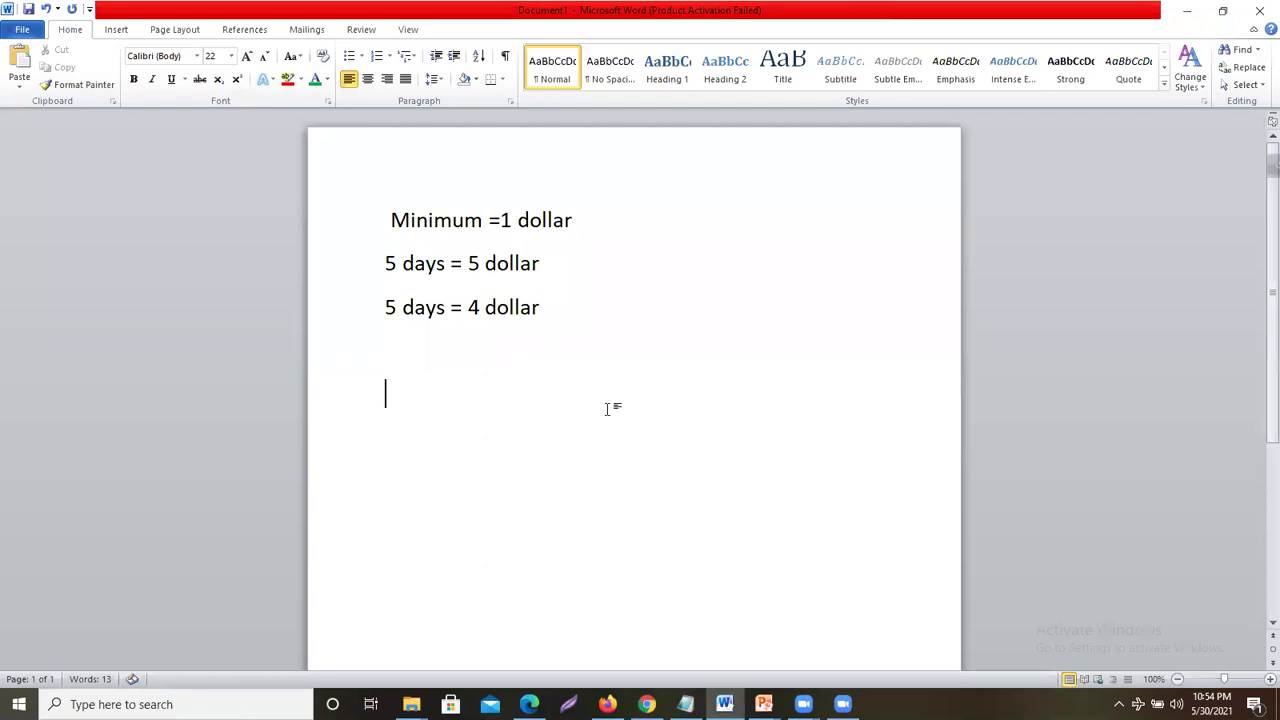
pyautogui.write('1 dollar =')
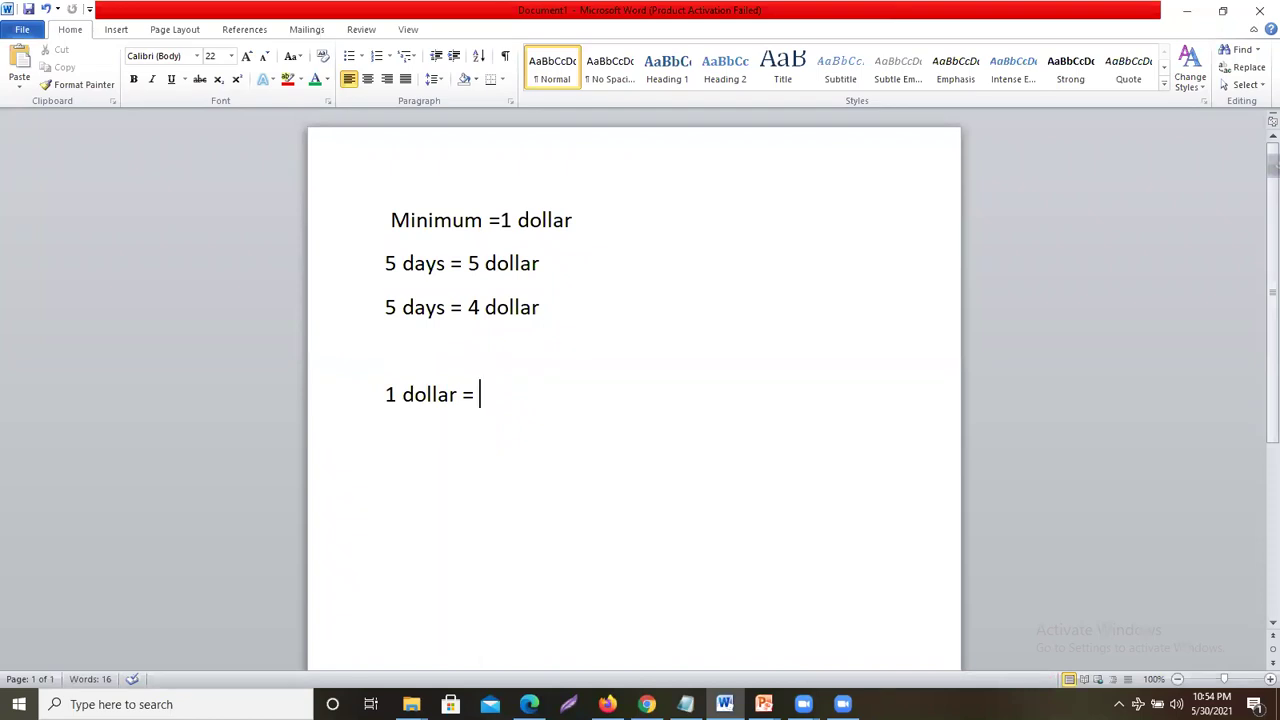
pyautogui.write('100-1000')
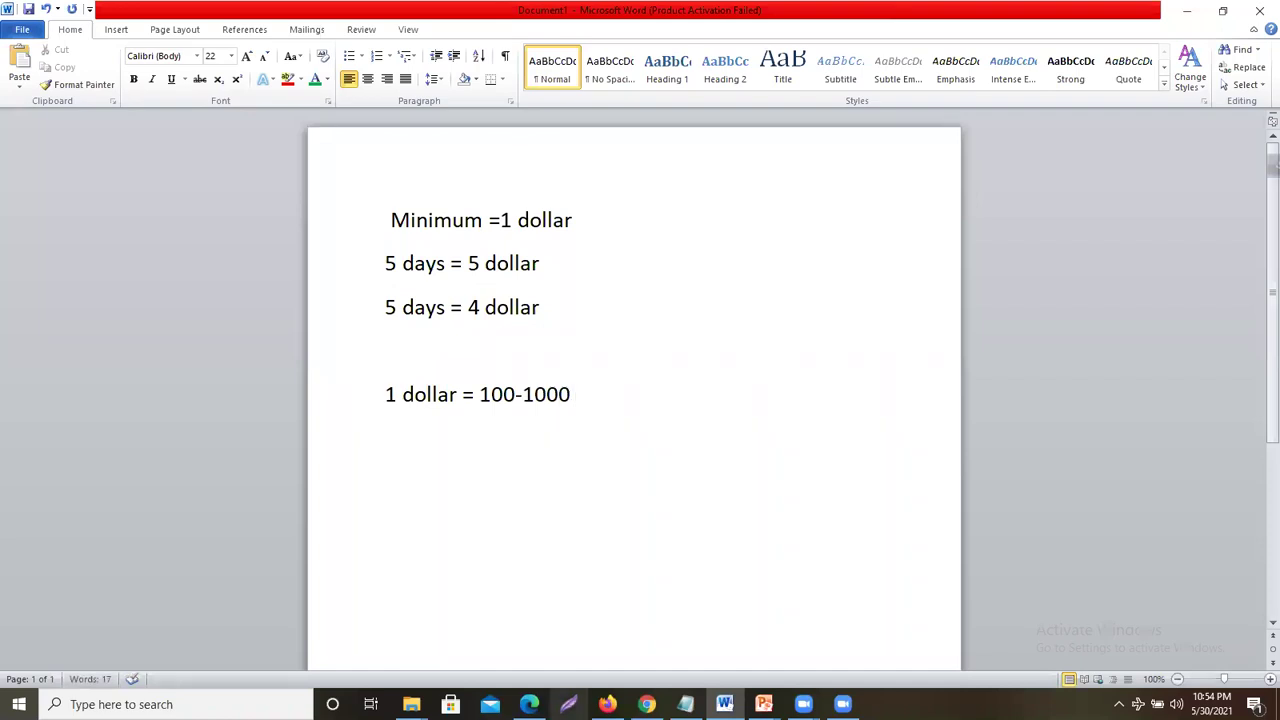
pyautogui.moveTo(617, 397); pyautogui.dragTo(486, 405)
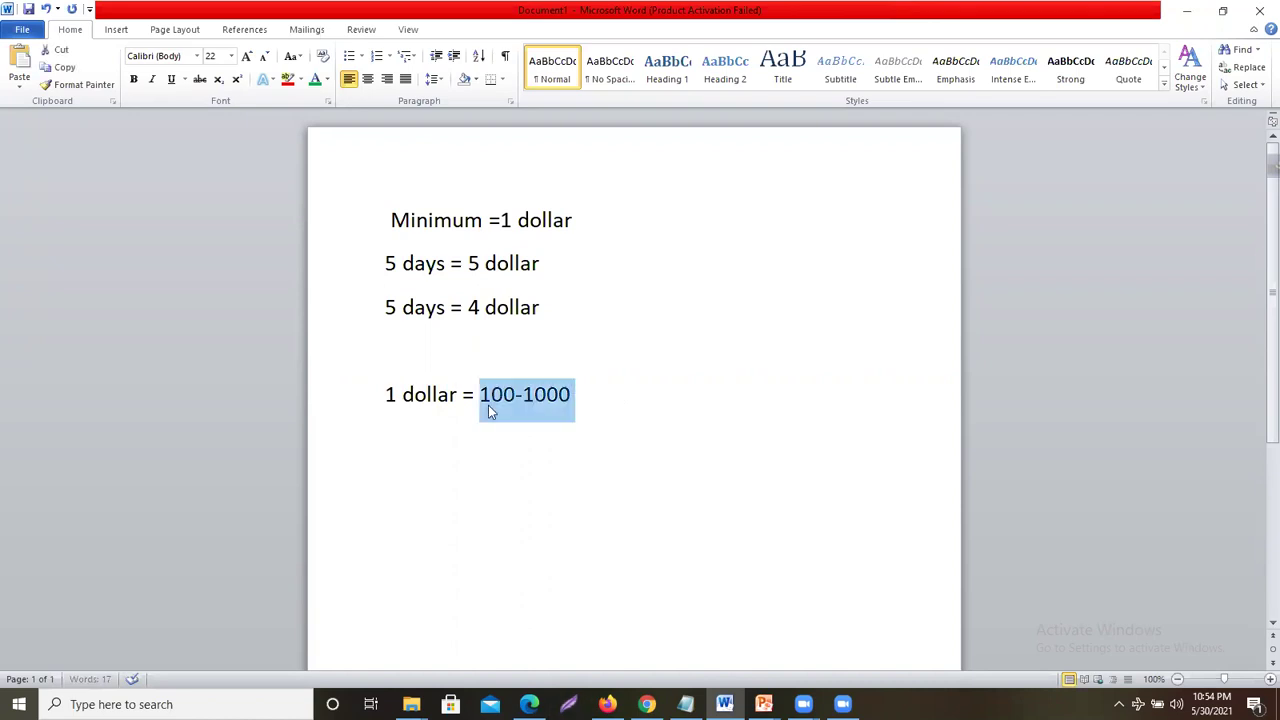
pyautogui.click(603, 397)
pyautogui.write('(App')
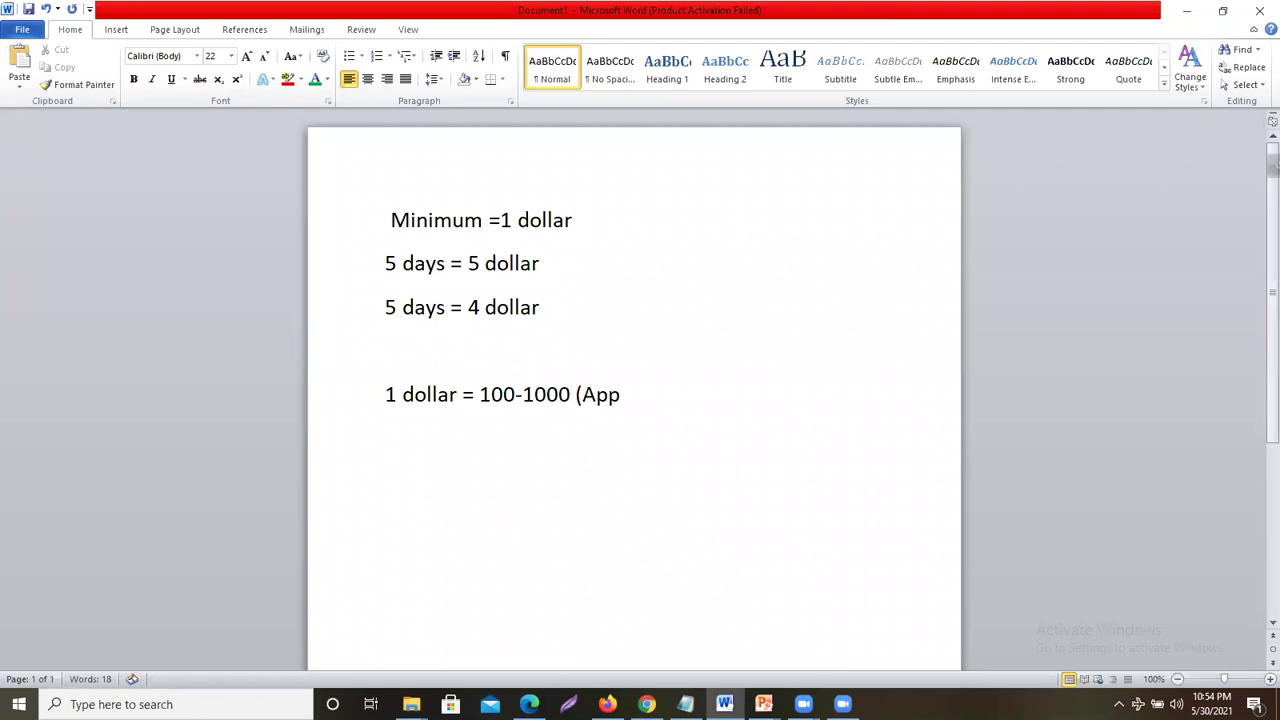
pyautogui.write('.)')
pyautogui.moveTo(393, 214); pyautogui.dragTo(934, 597)
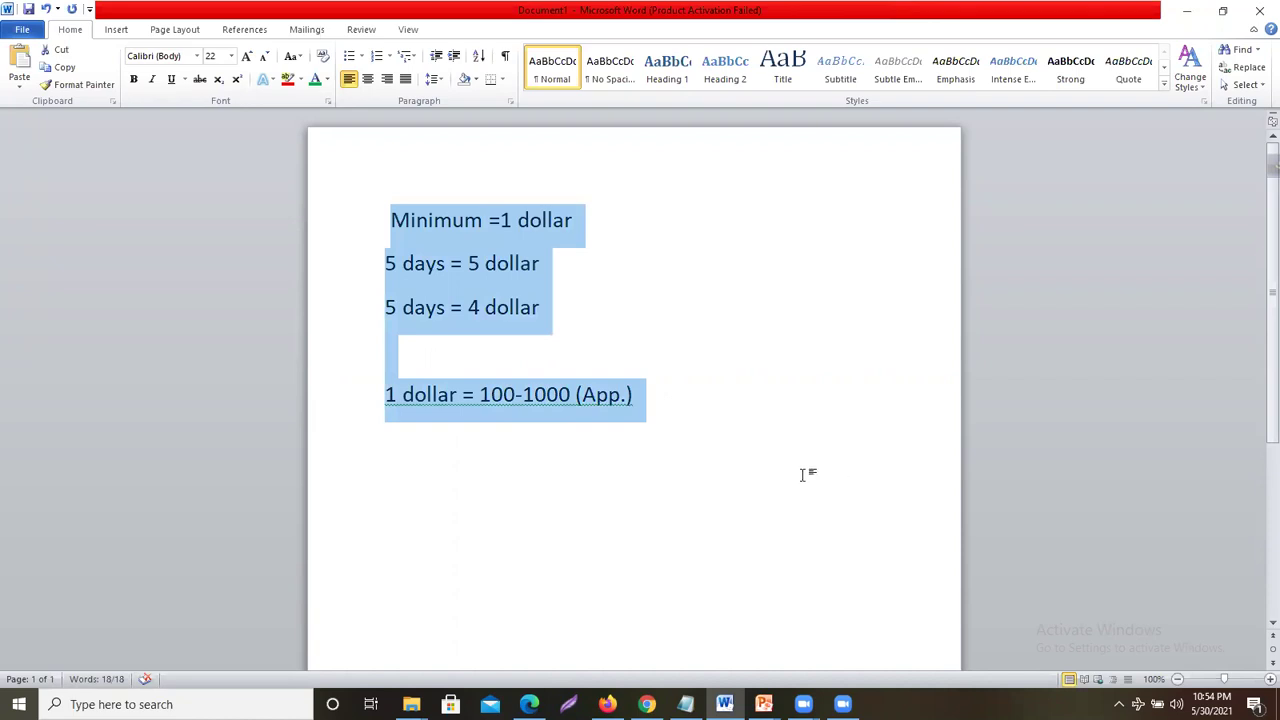
pyautogui.click(584, 472)
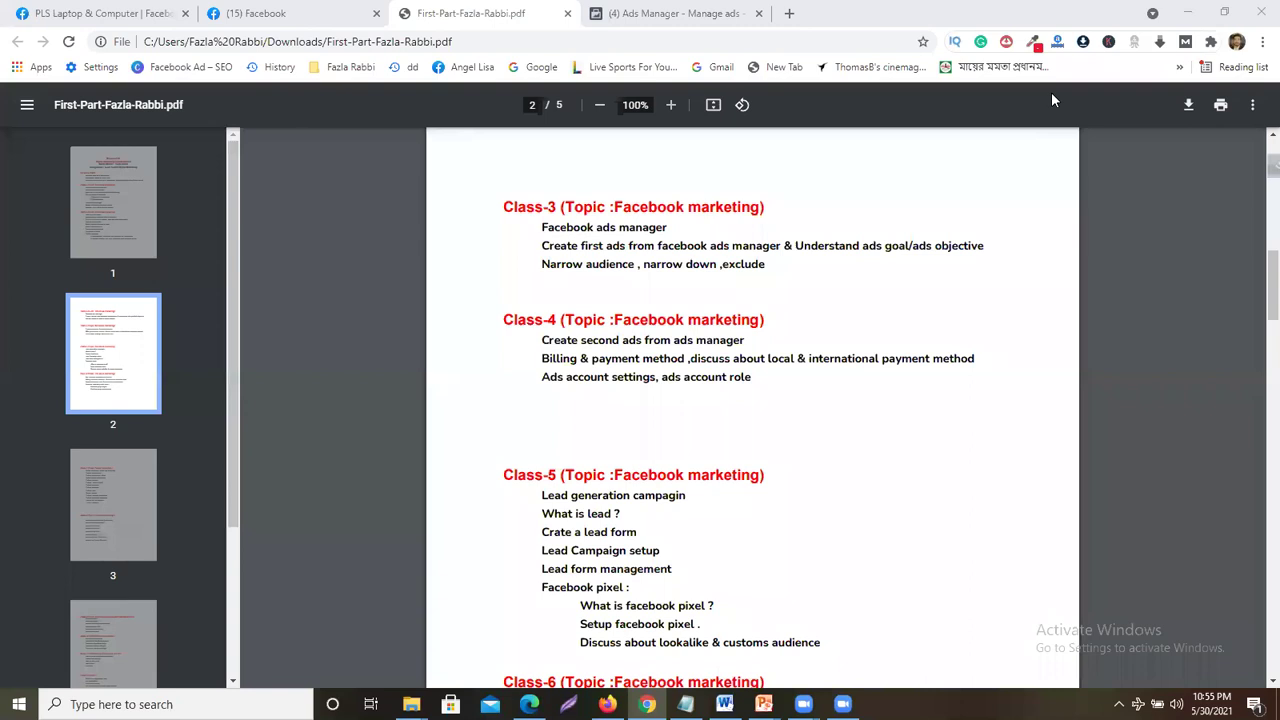
# - Review the Class-3 Facebook marketing topics in the course outline PDF by highlighting them
pyautogui.click(766, 263)
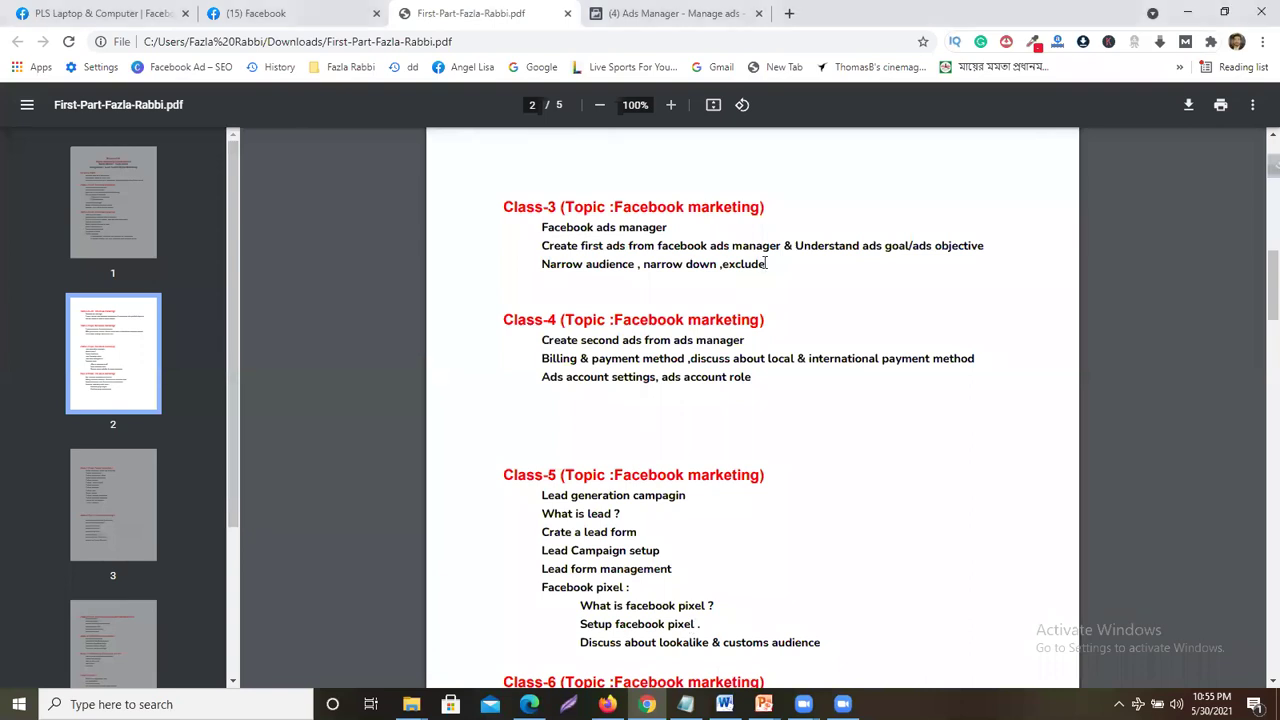
pyautogui.moveTo(548, 224); pyautogui.dragTo(806, 287)
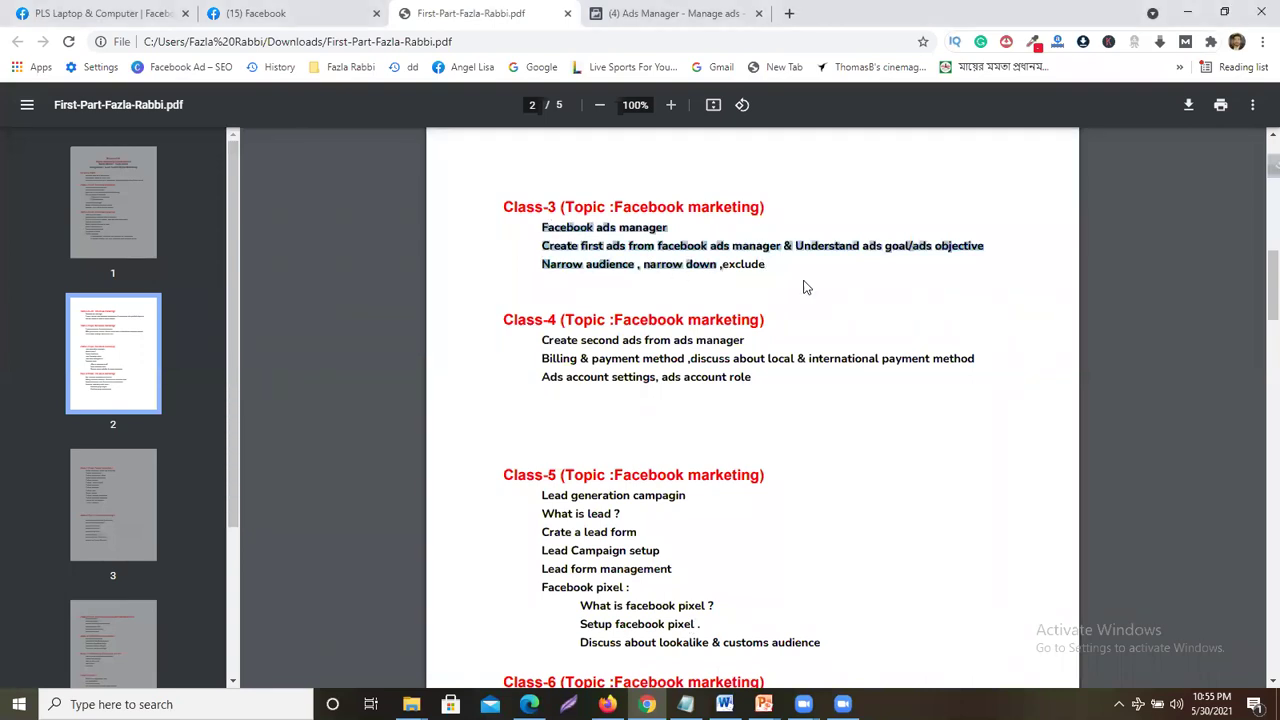
pyautogui.click(806, 287)
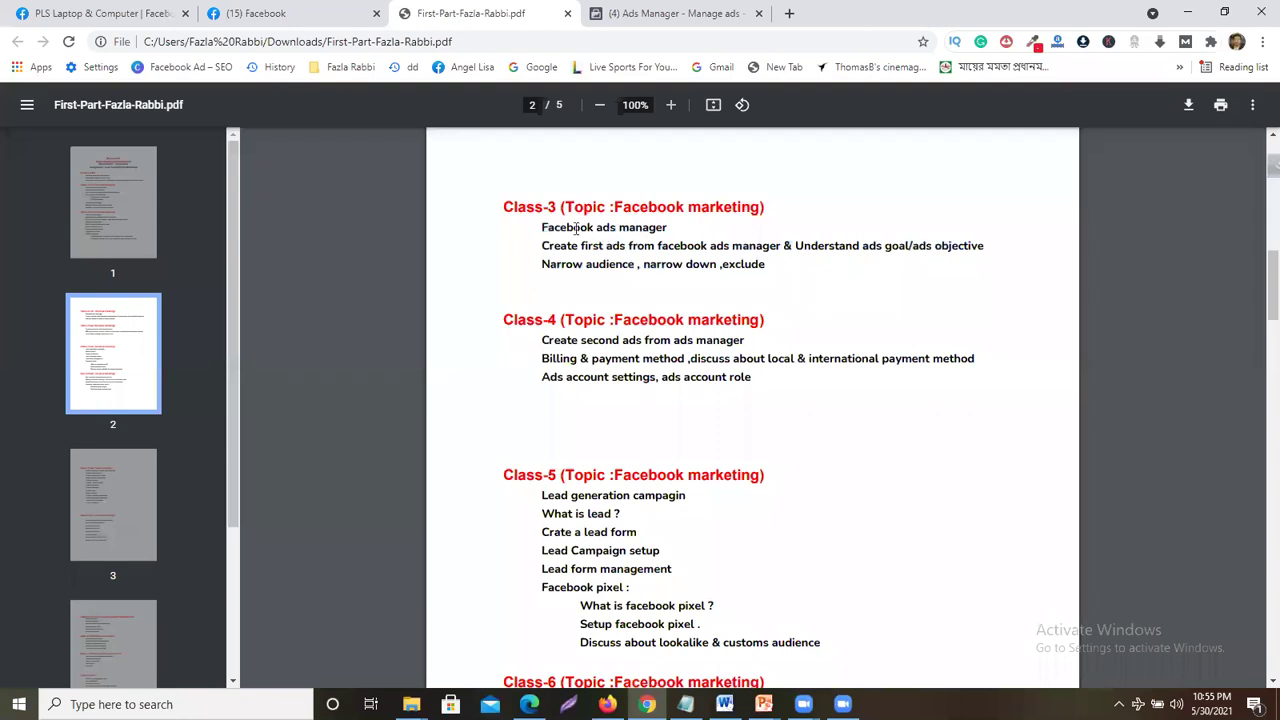
pyautogui.moveTo(766, 263)
pyautogui.mouseDown()
pyautogui.moveTo(543, 246)
pyautogui.moveTo(760, 268)
pyautogui.mouseUp()
pyautogui.click(782, 300)
# - Switch to the new ad in Ads Manager, view the crop options for its image and close them without saving
pyautogui.click(668, 12)
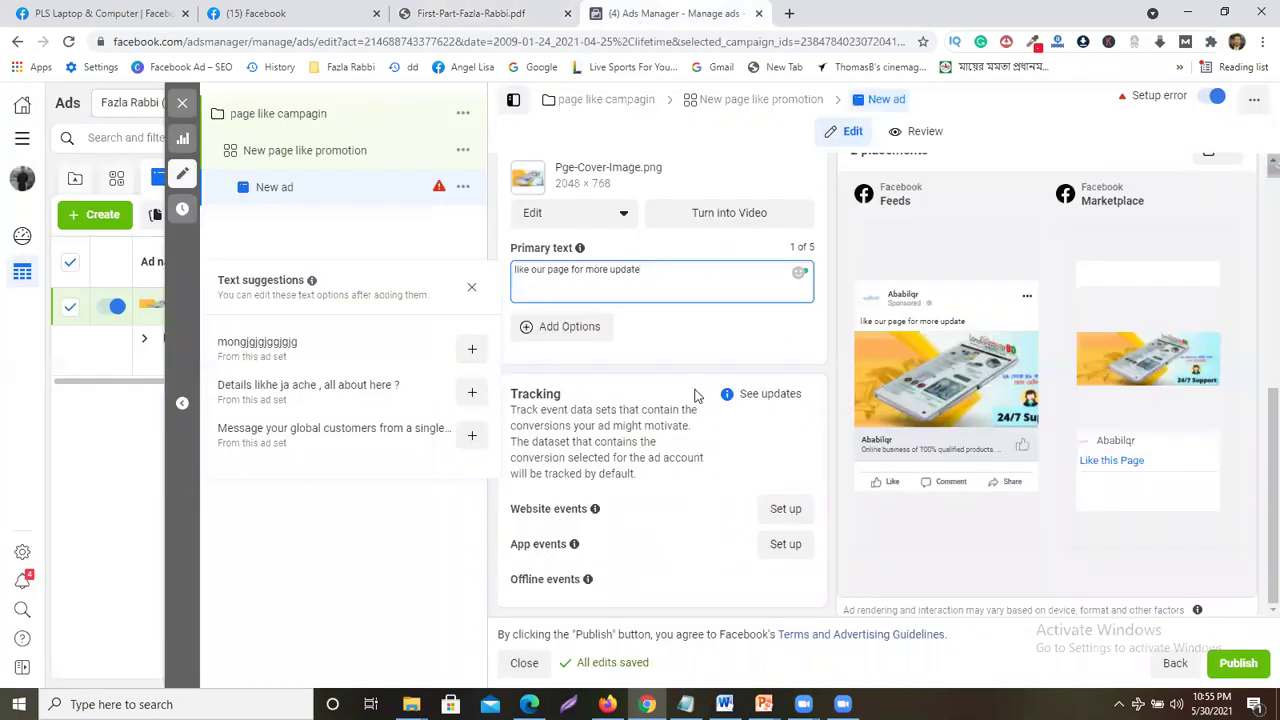
pyautogui.scroll(2, 697, 395)
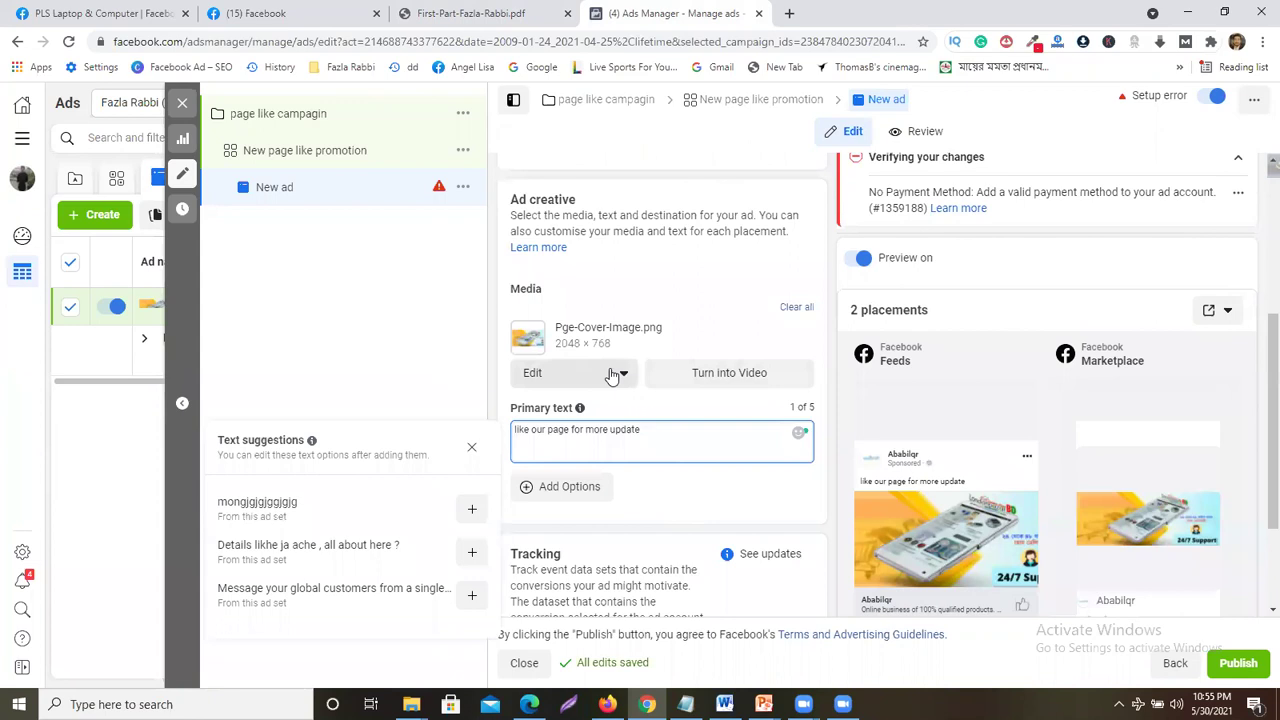
pyautogui.click(618, 373)
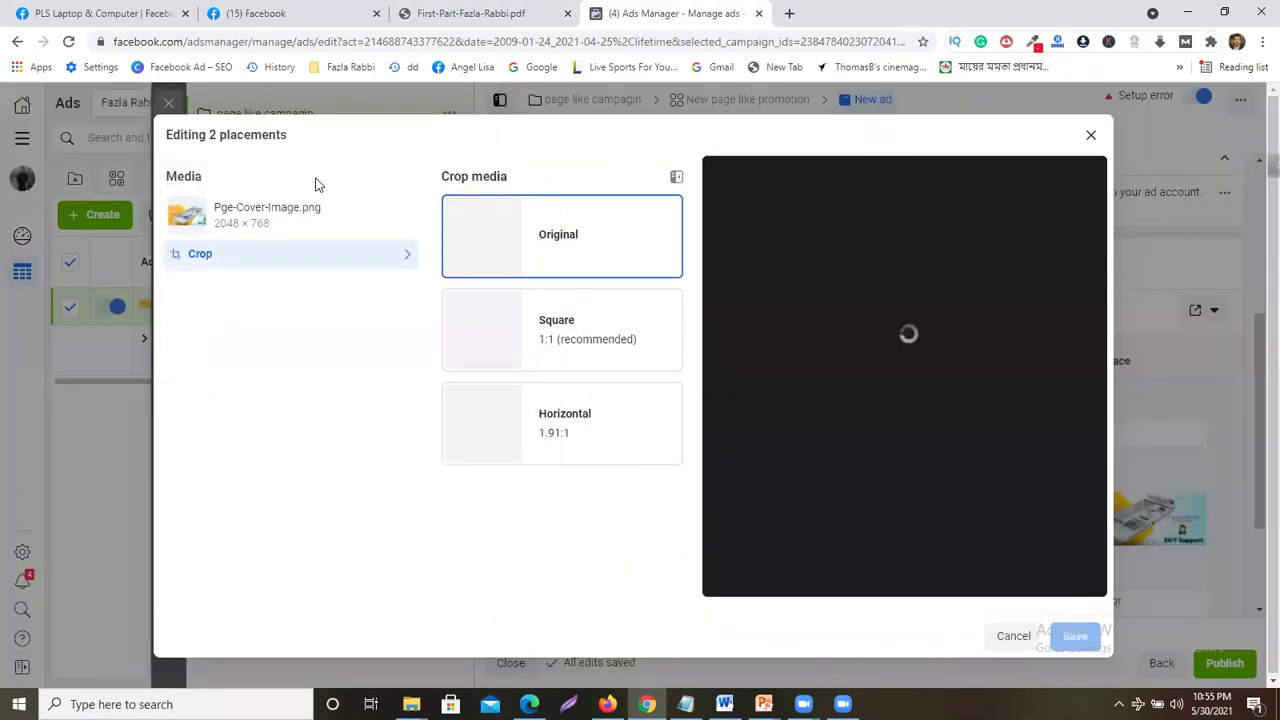
pyautogui.click(1089, 135)
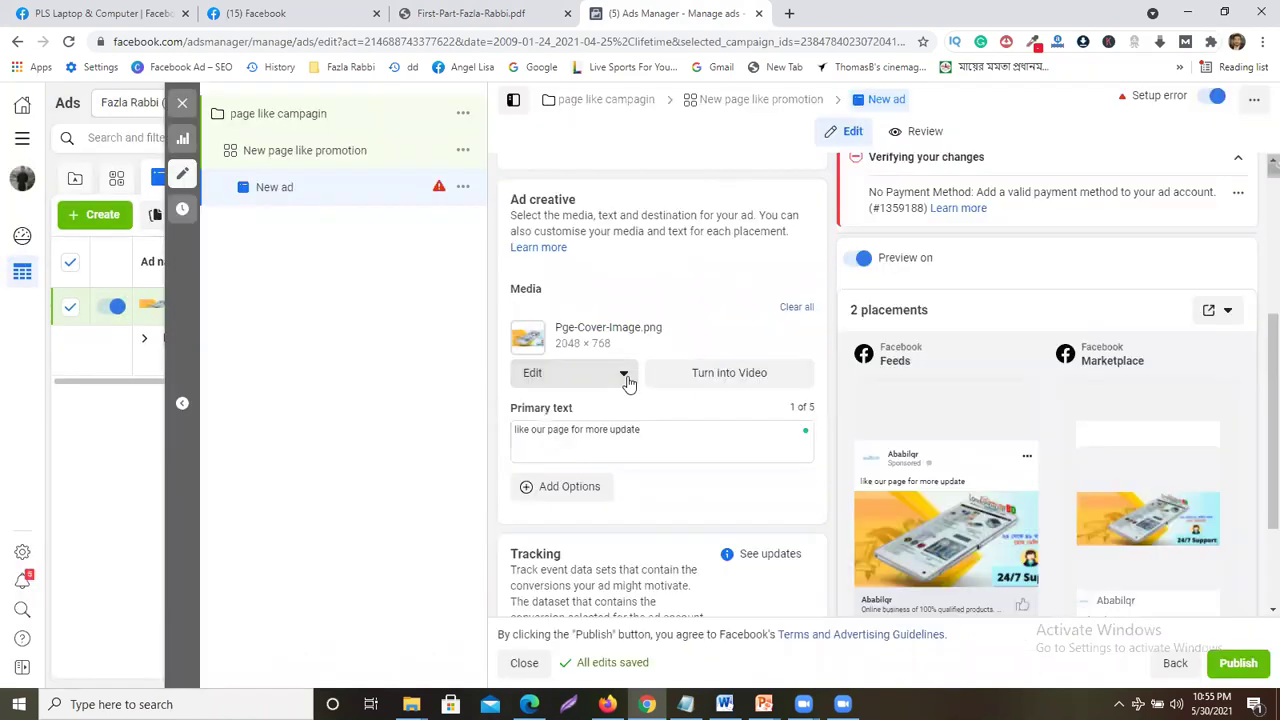
# - Open the image selection for changing the ad's media, show the upload option and keep Pge-Cover-Image.png
pyautogui.click(627, 383)
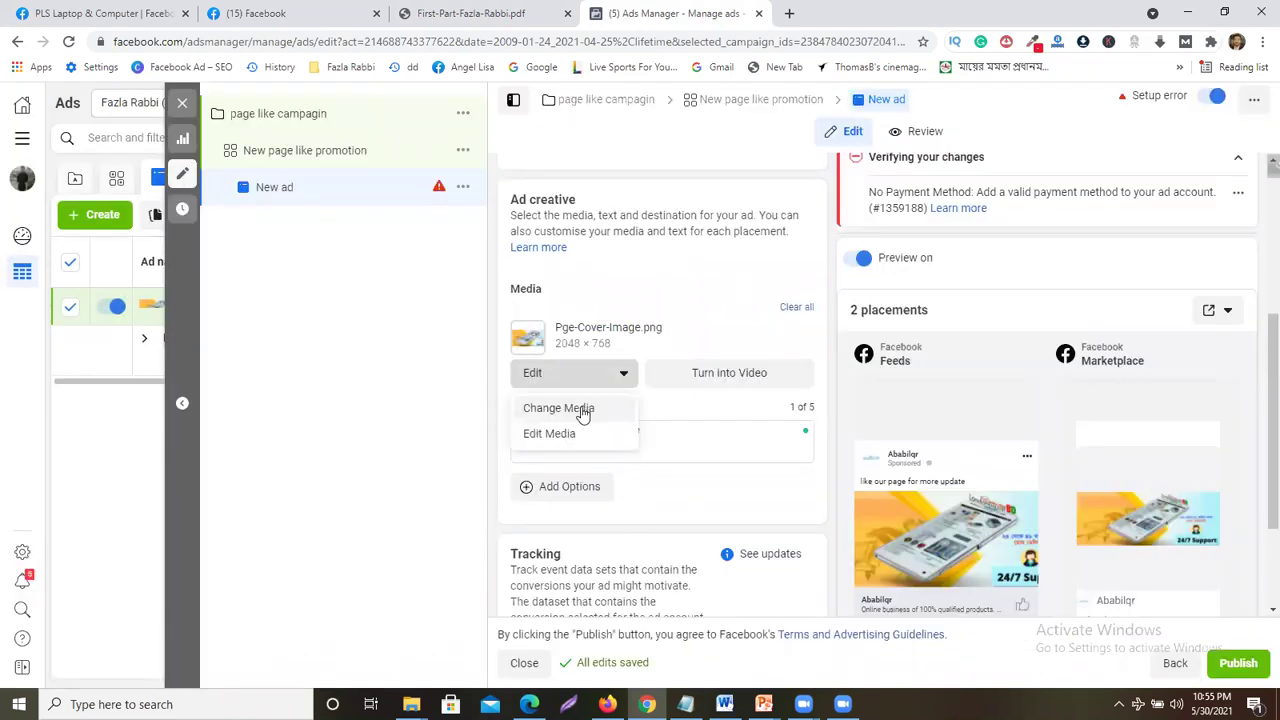
pyautogui.click(560, 412)
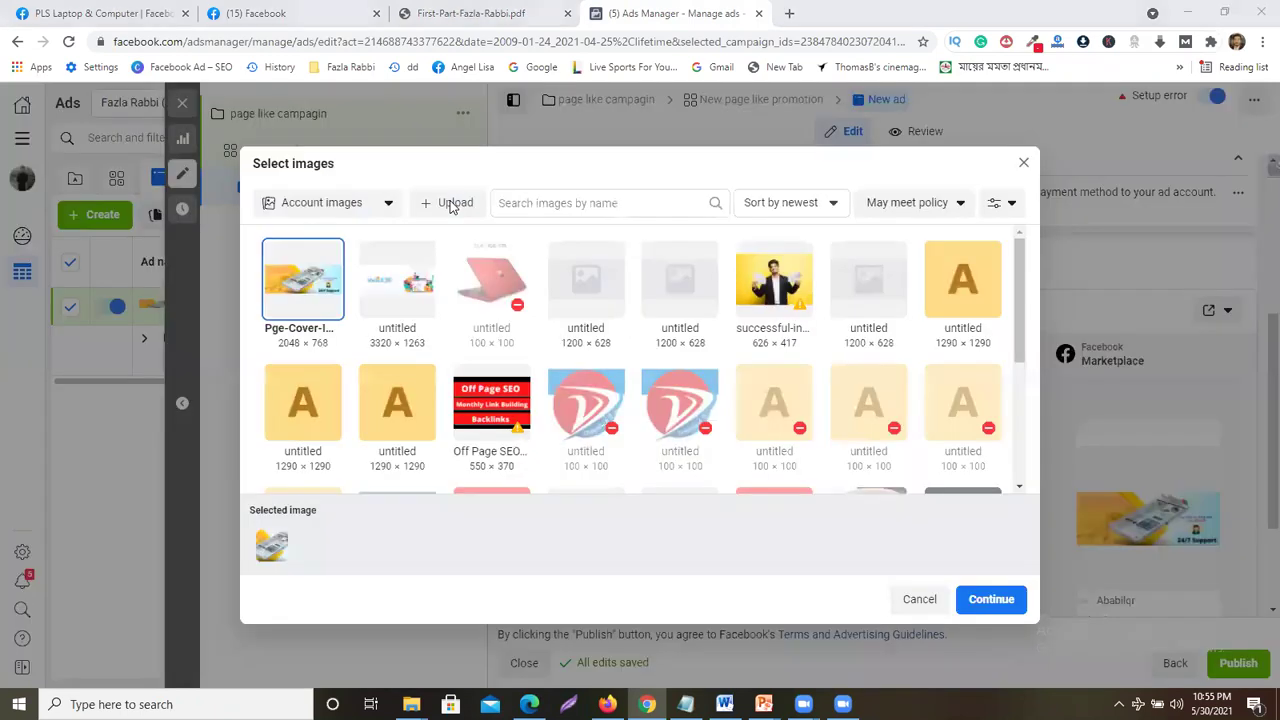
pyautogui.click(450, 204)
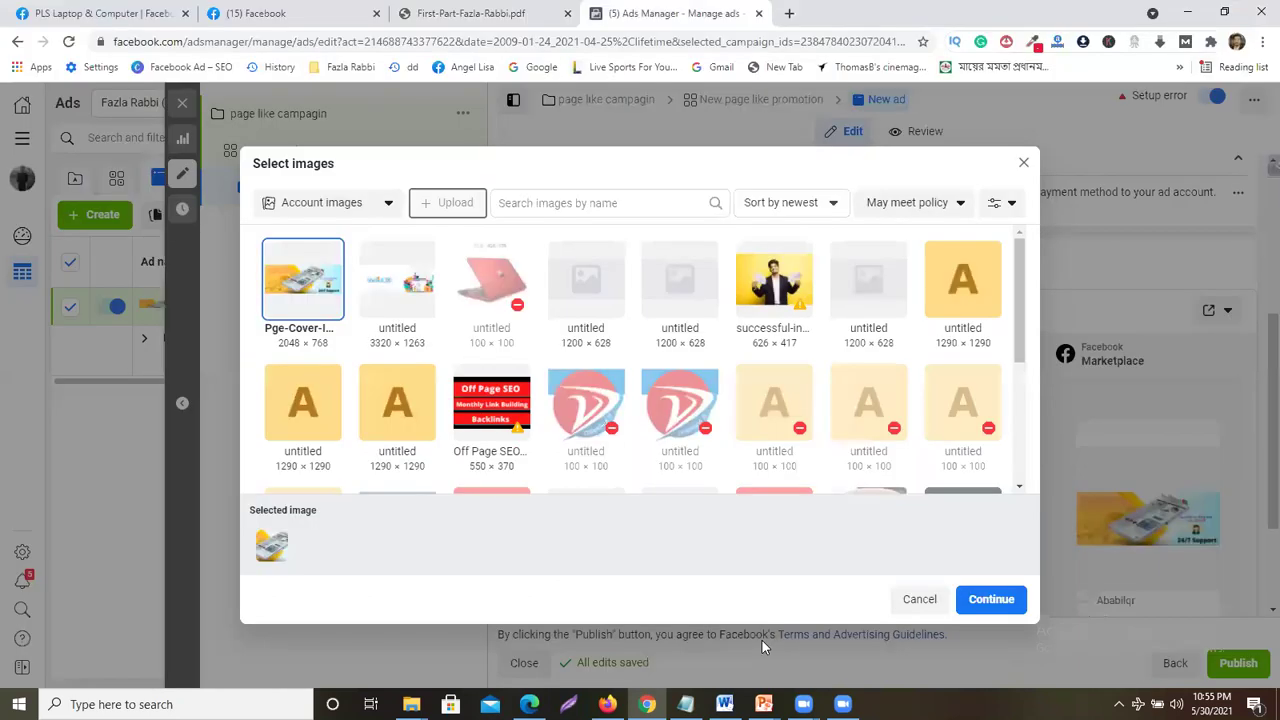
pyautogui.click(990, 599)
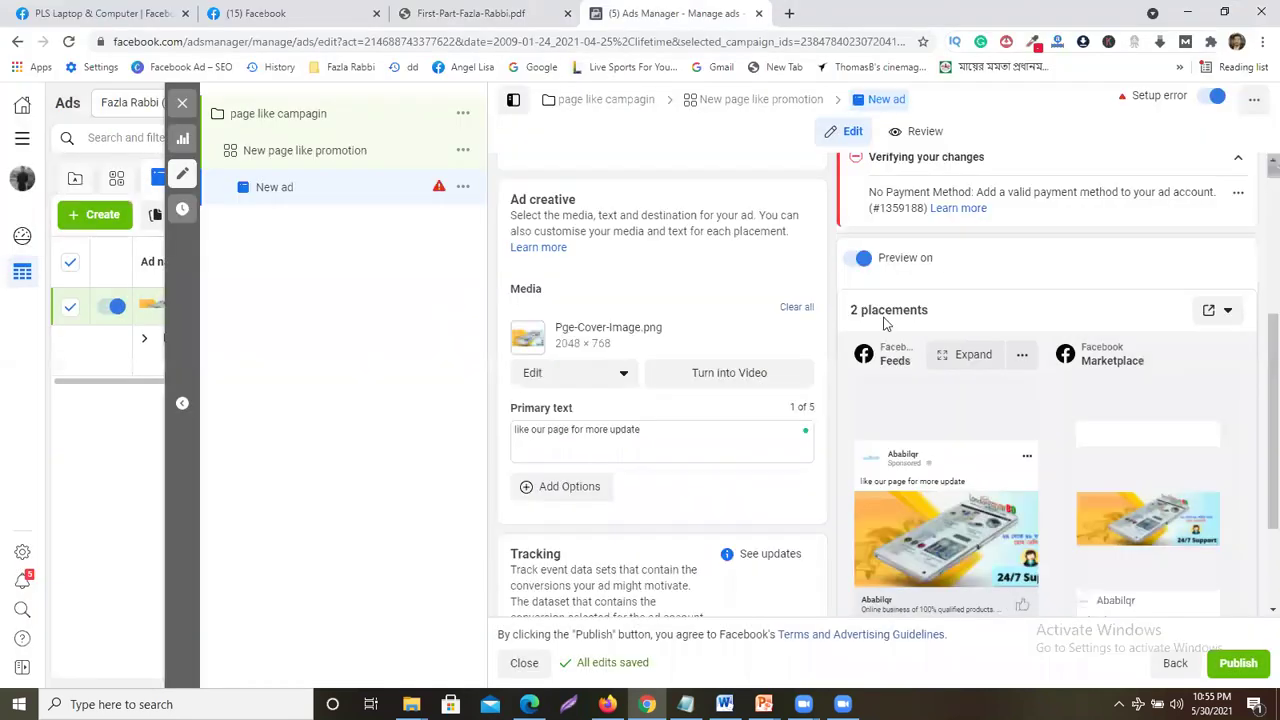
# - Return to the course outline PDF and highlight the Class-3 topic "Narrow audience , narrow down ,exclude"
pyautogui.click(472, 14)
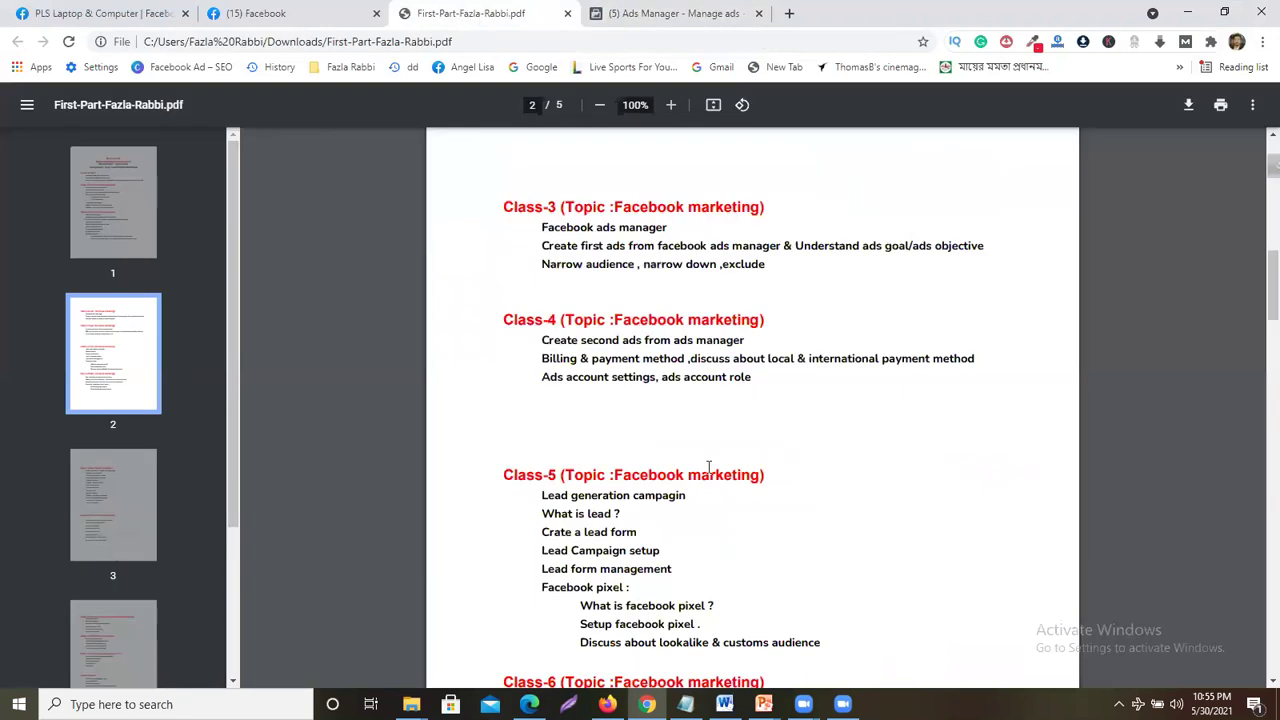
pyautogui.moveTo(543, 264); pyautogui.dragTo(770, 262)
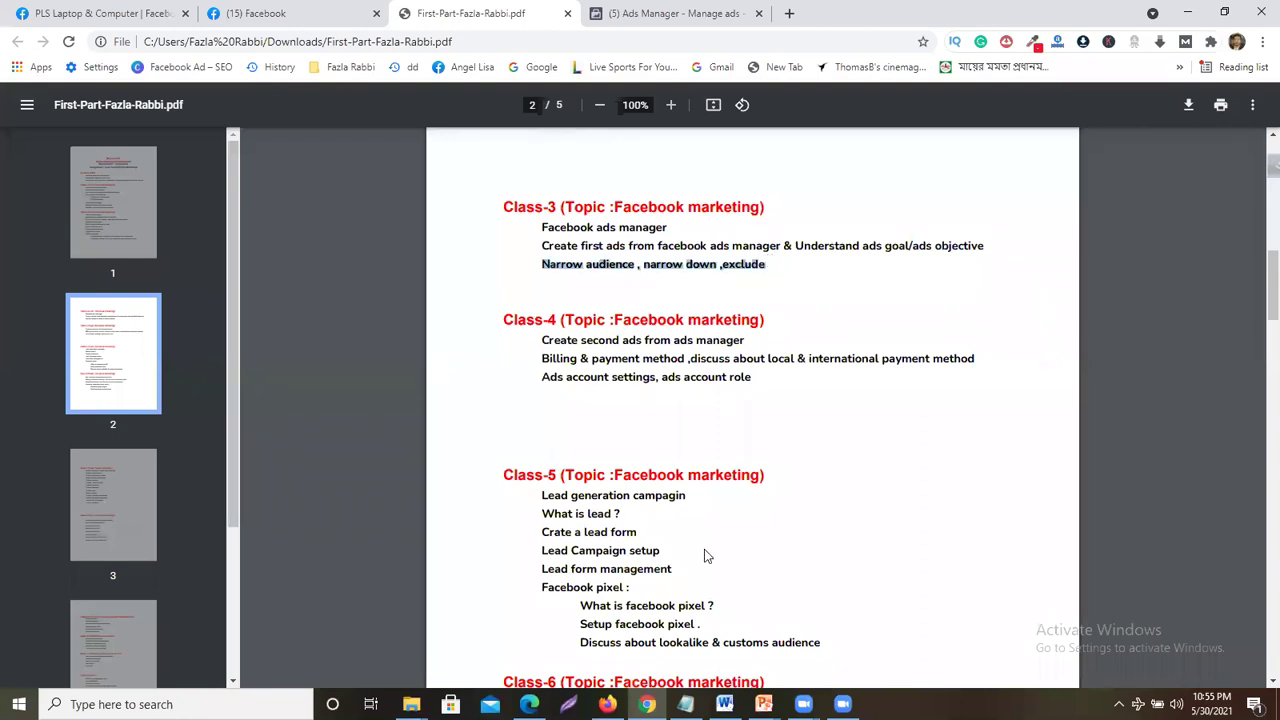
pyautogui.click(672, 331)
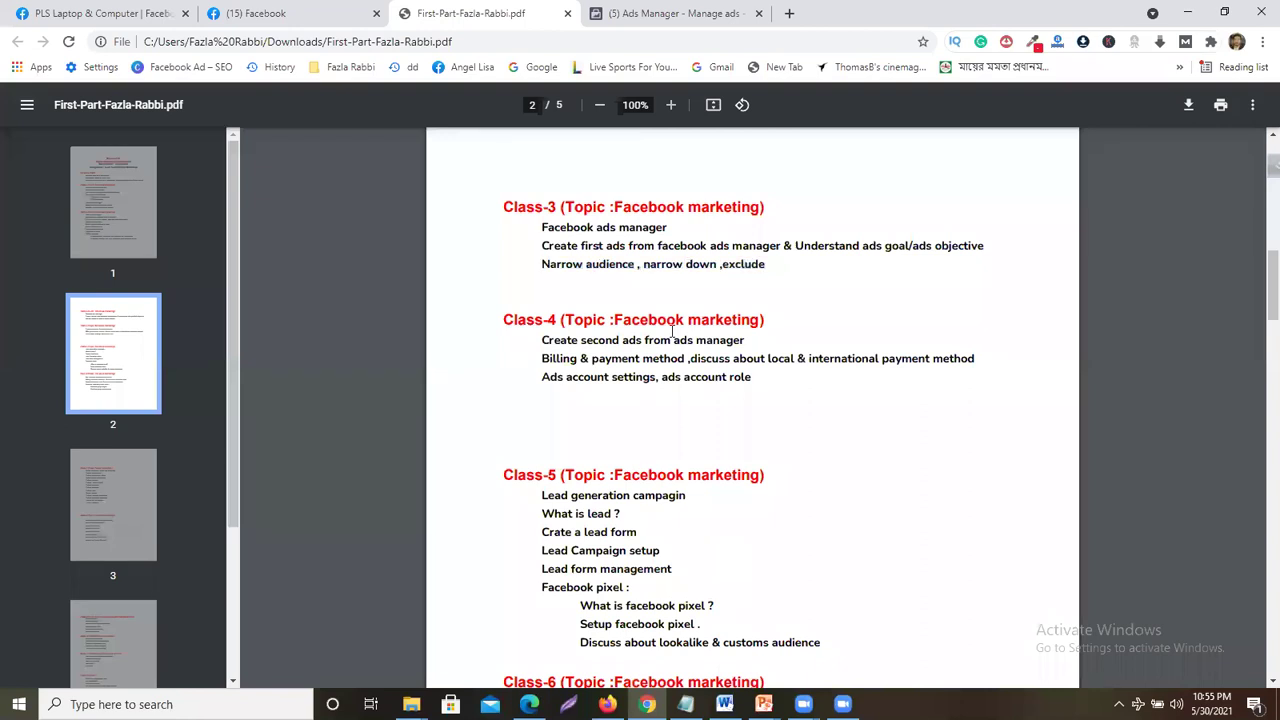
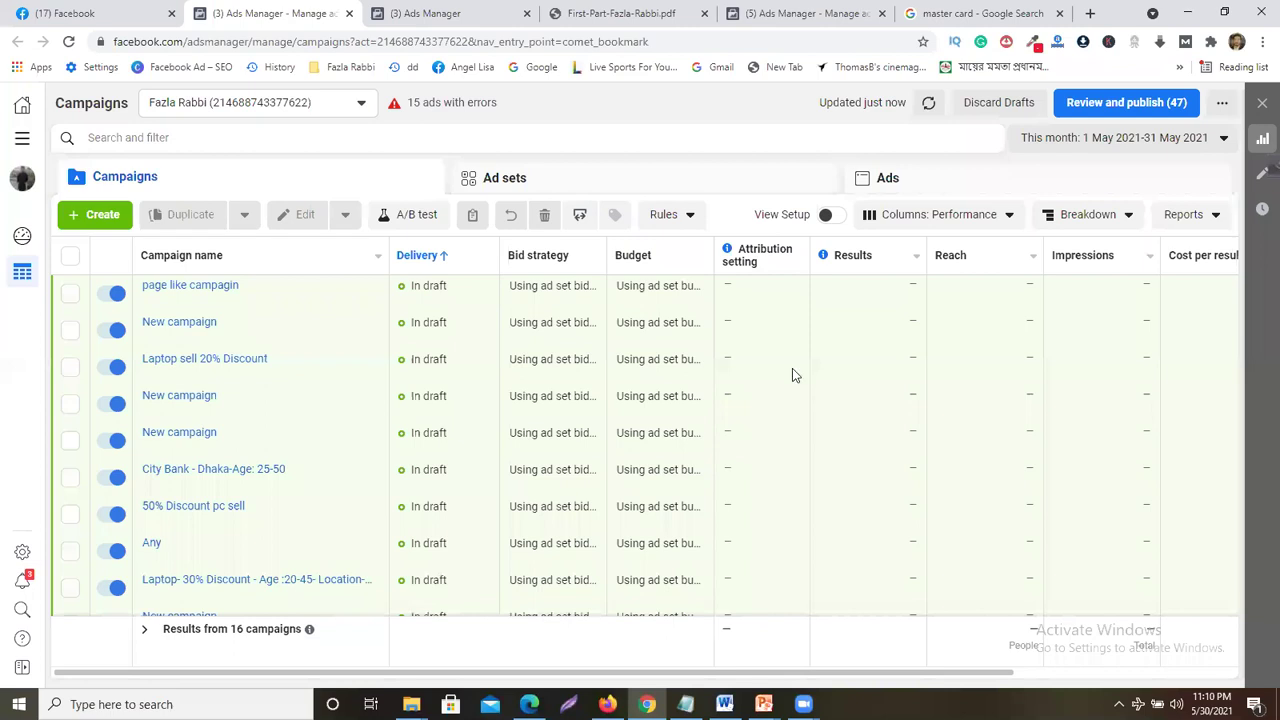
# - Open the ad account settings from the full list of Ads Manager tools
pyautogui.click(21, 148)
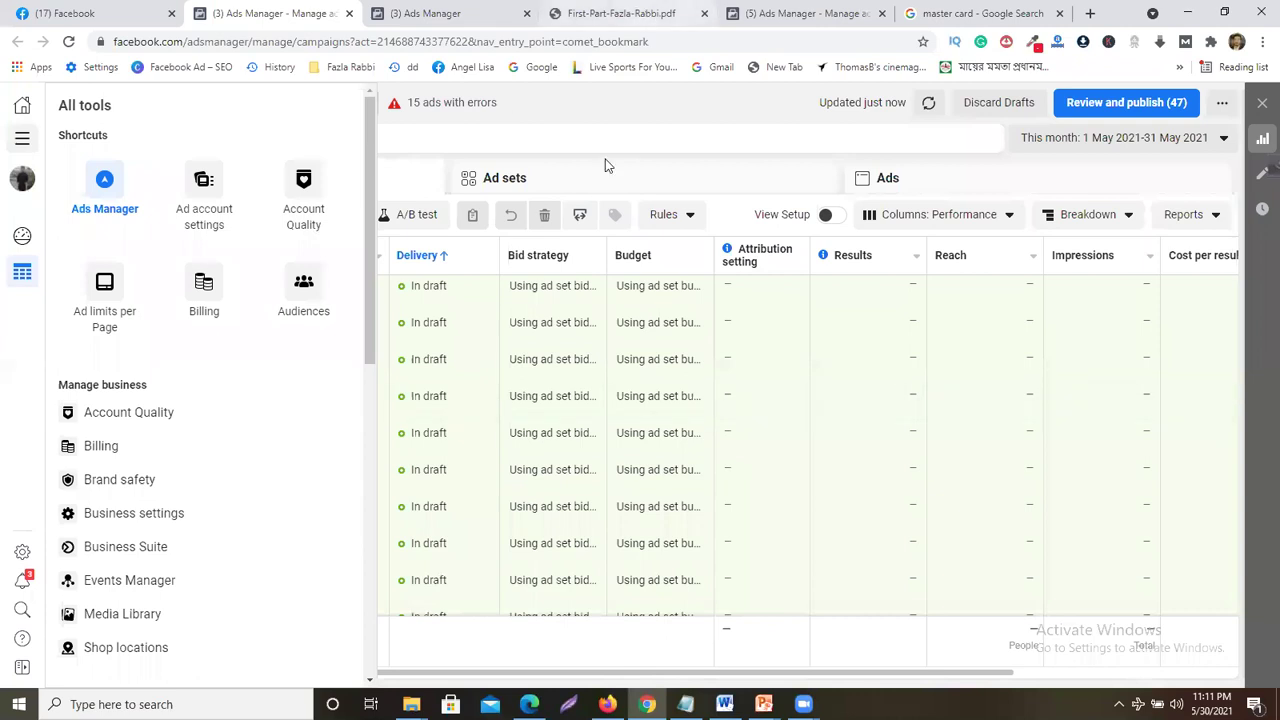
pyautogui.click(748, 149)
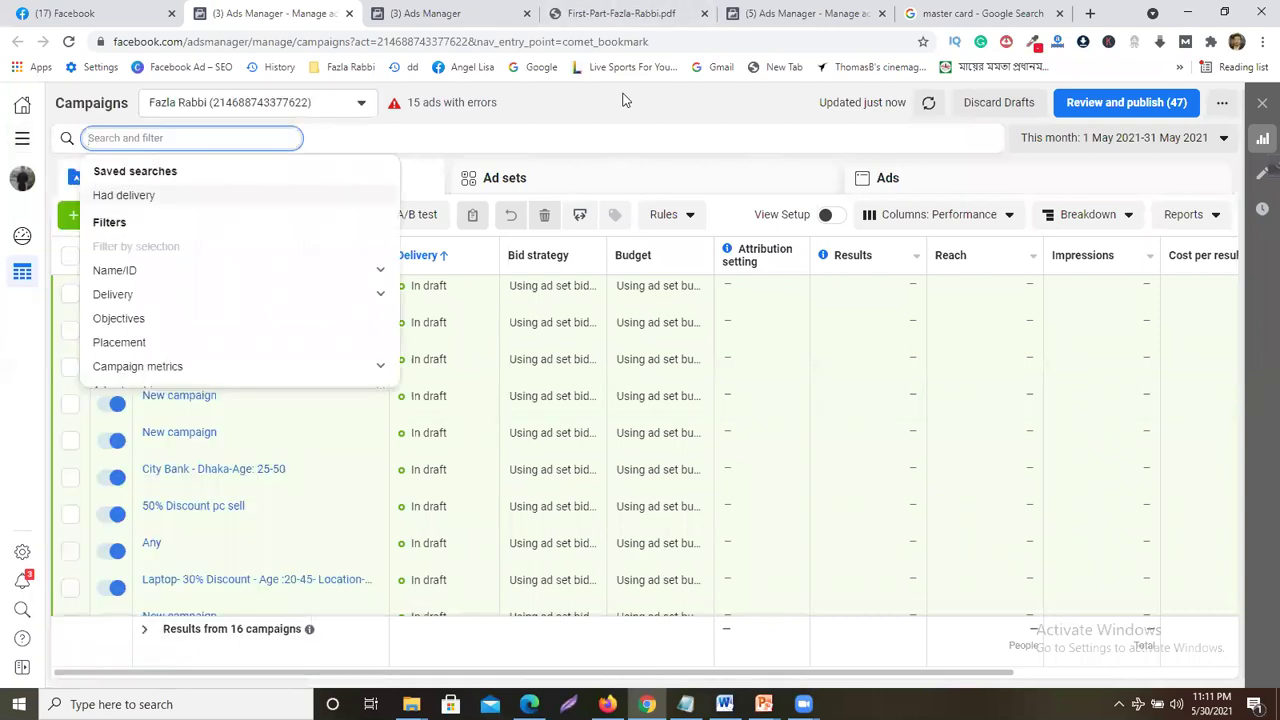
pyautogui.click(35, 137)
pyautogui.click(24, 139)
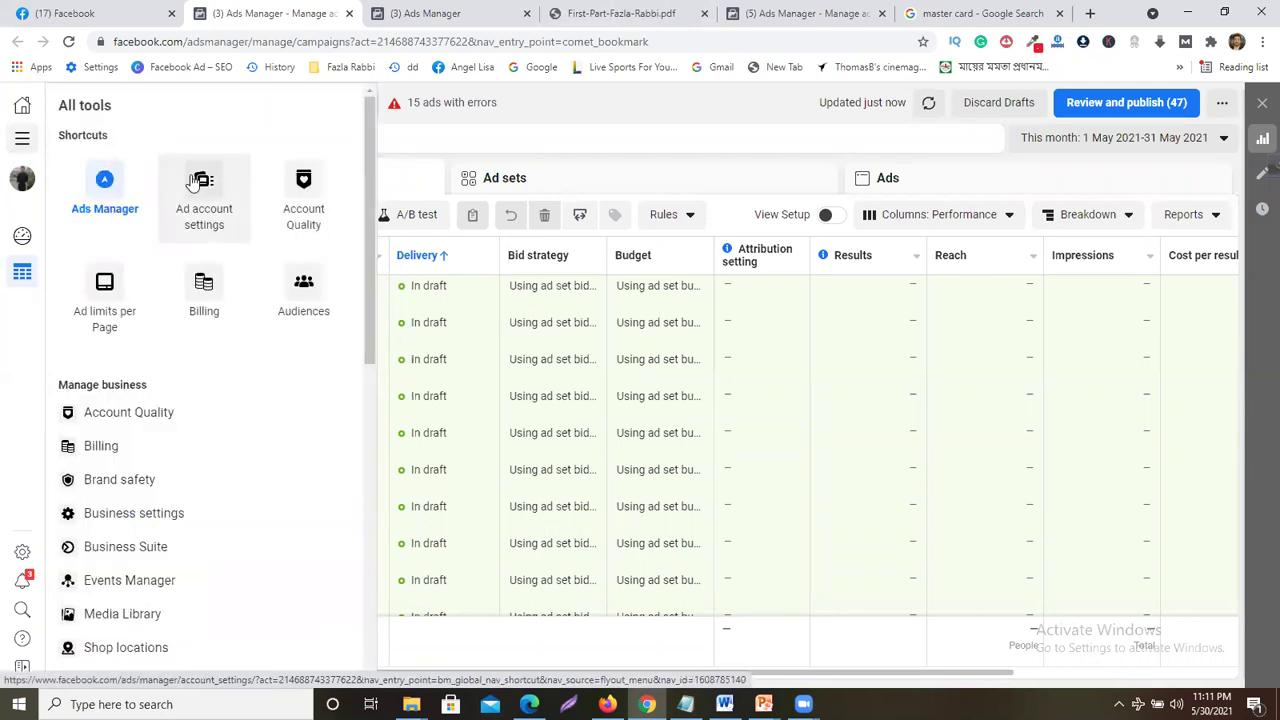
pyautogui.click(197, 208)
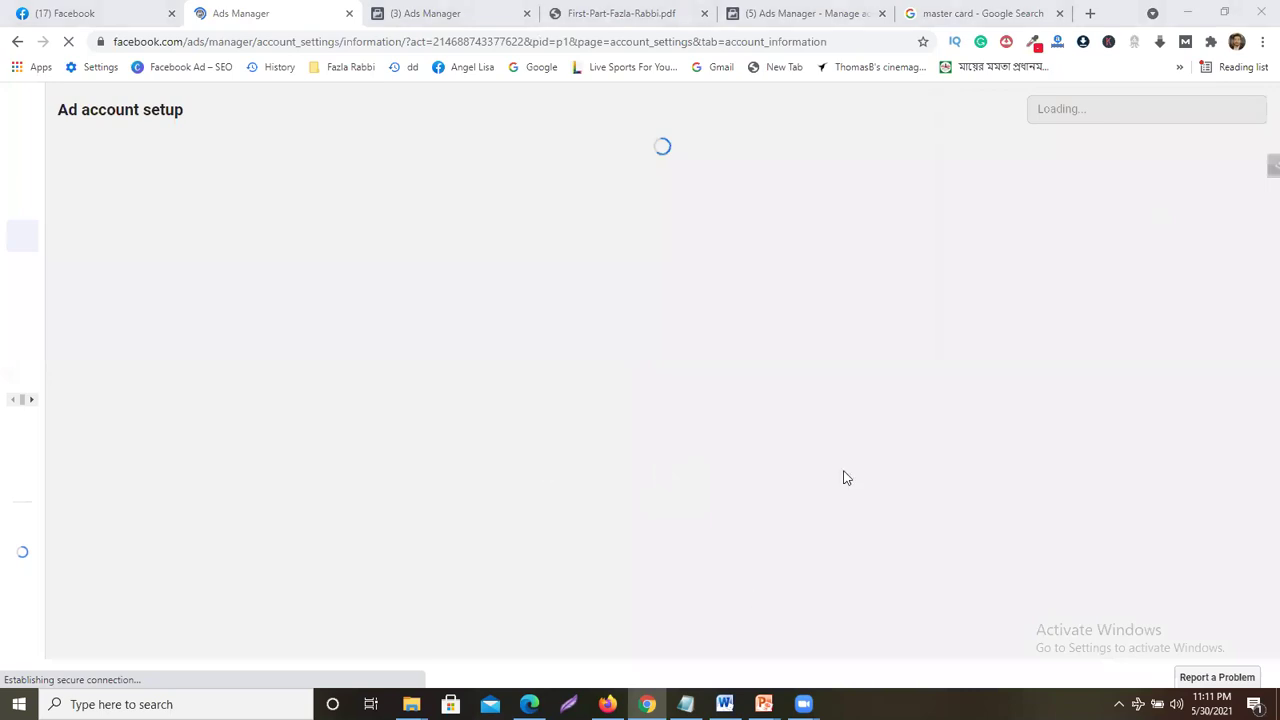
# - Capture the admin entry under Ad account roles in an area of about 255 × 95 px
pyautogui.click(1119, 704)
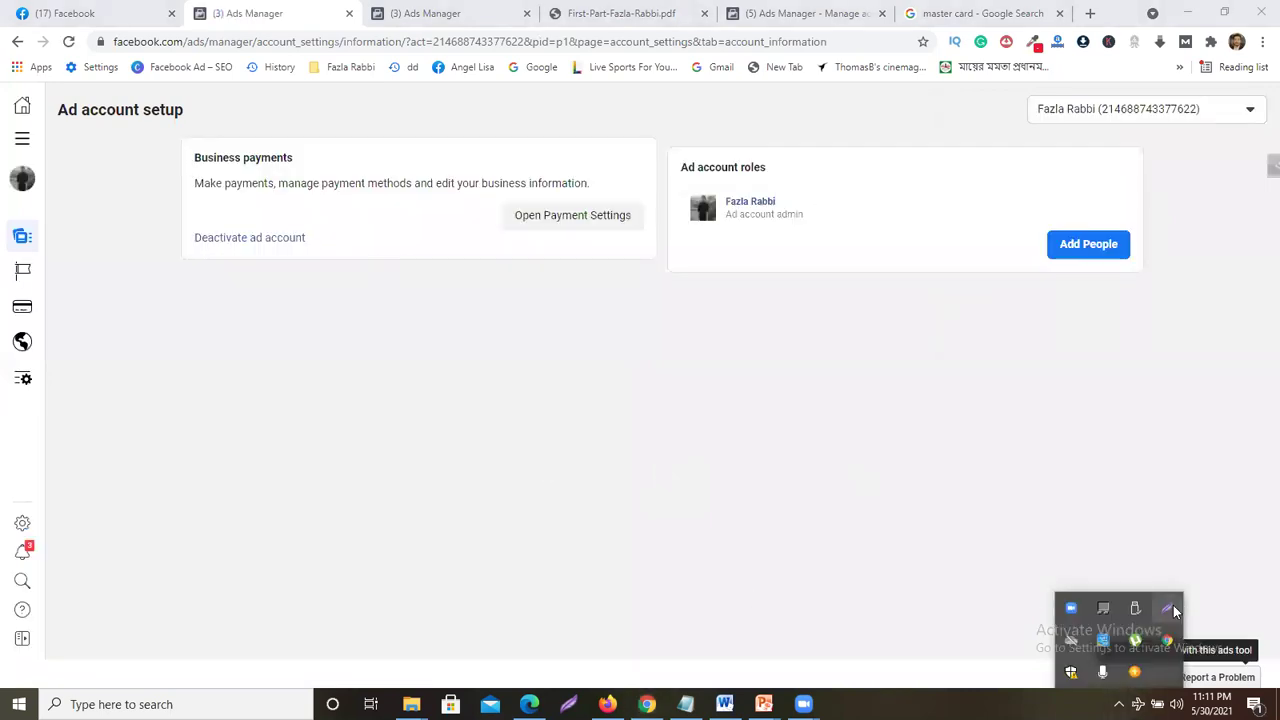
pyautogui.press('Print')
pyautogui.moveTo(691, 170); pyautogui.dragTo(809, 208)
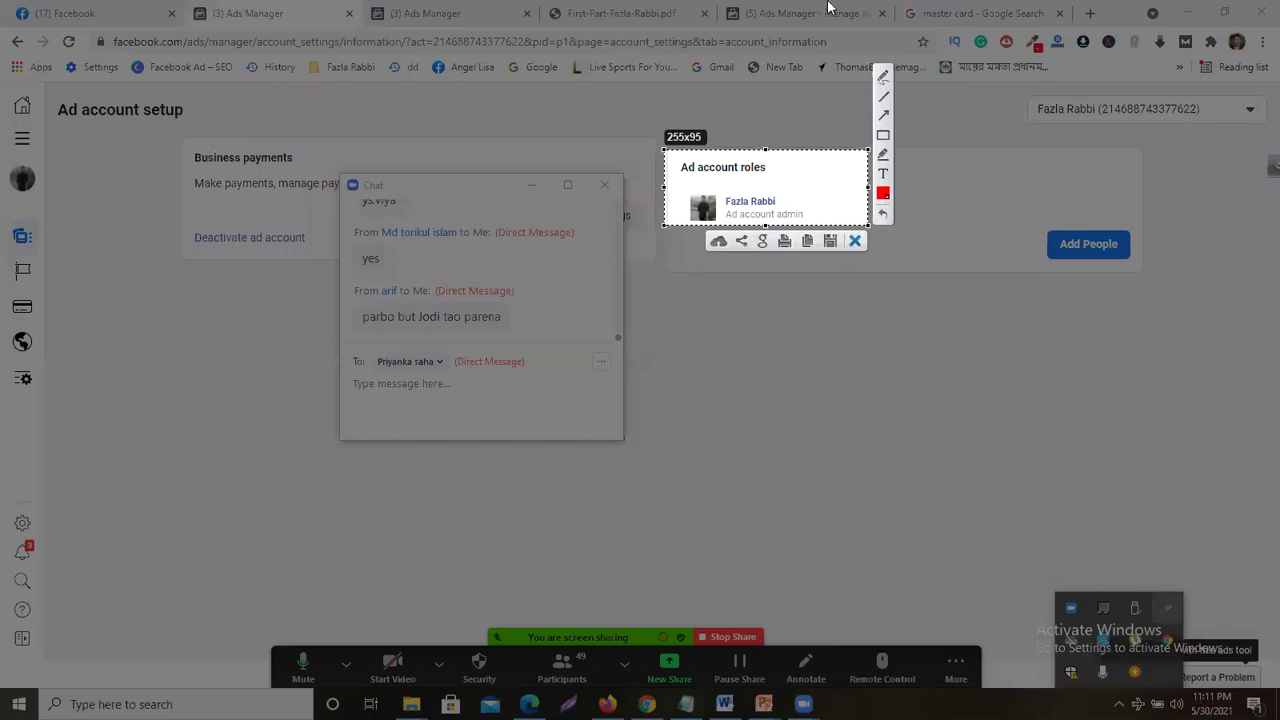
# - Search Facebook for the friend who gets ad account access and open their profile
pyautogui.click(60, 10)
pyautogui.click(185, 97)
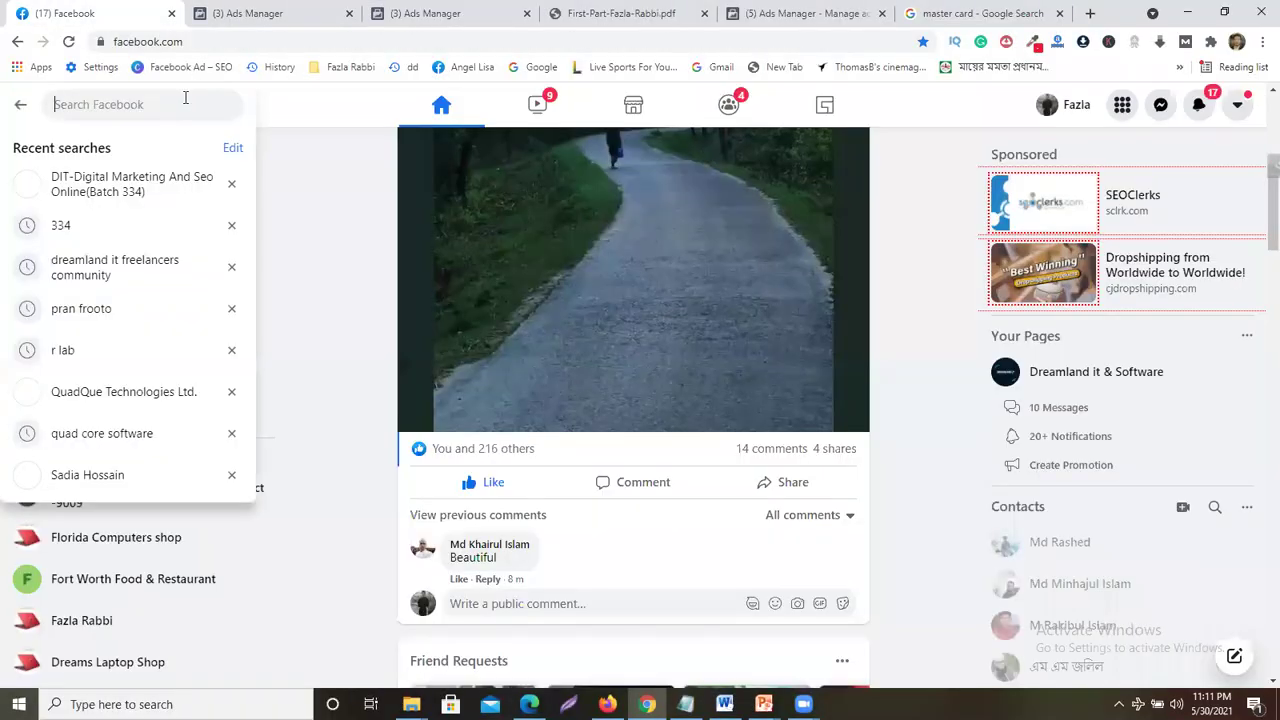
pyautogui.write('ja')
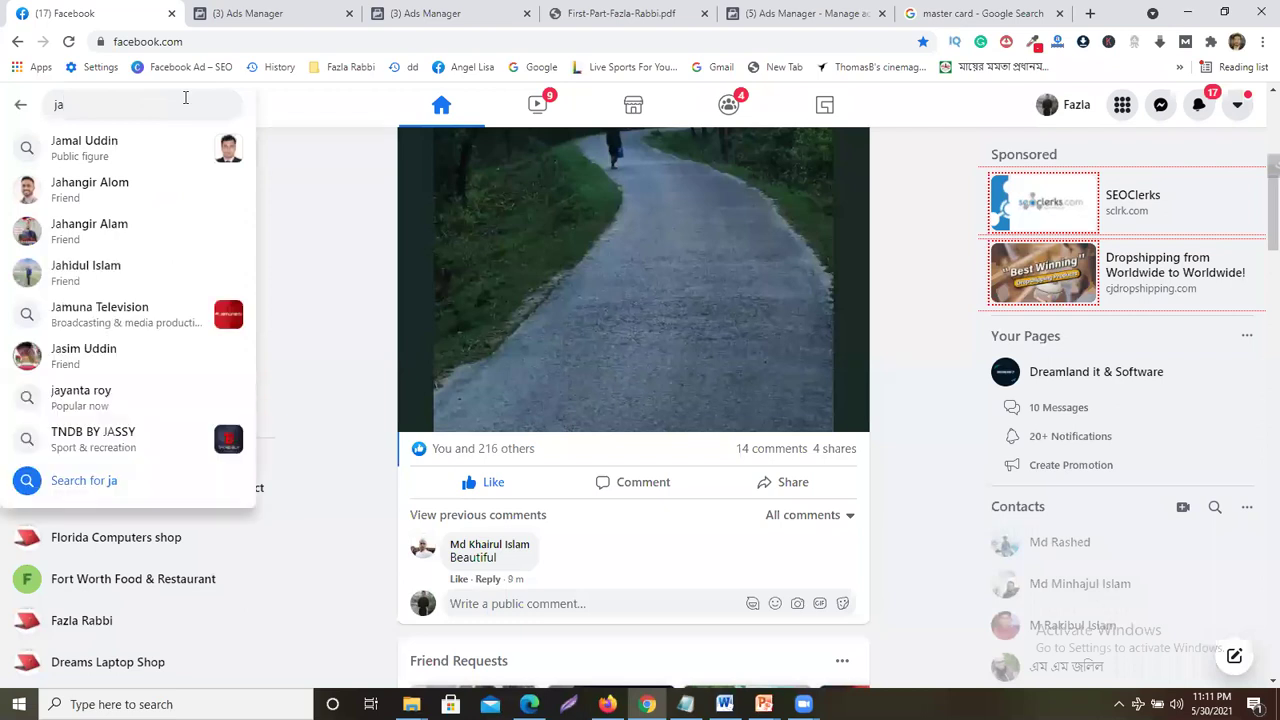
pyautogui.click(148, 197)
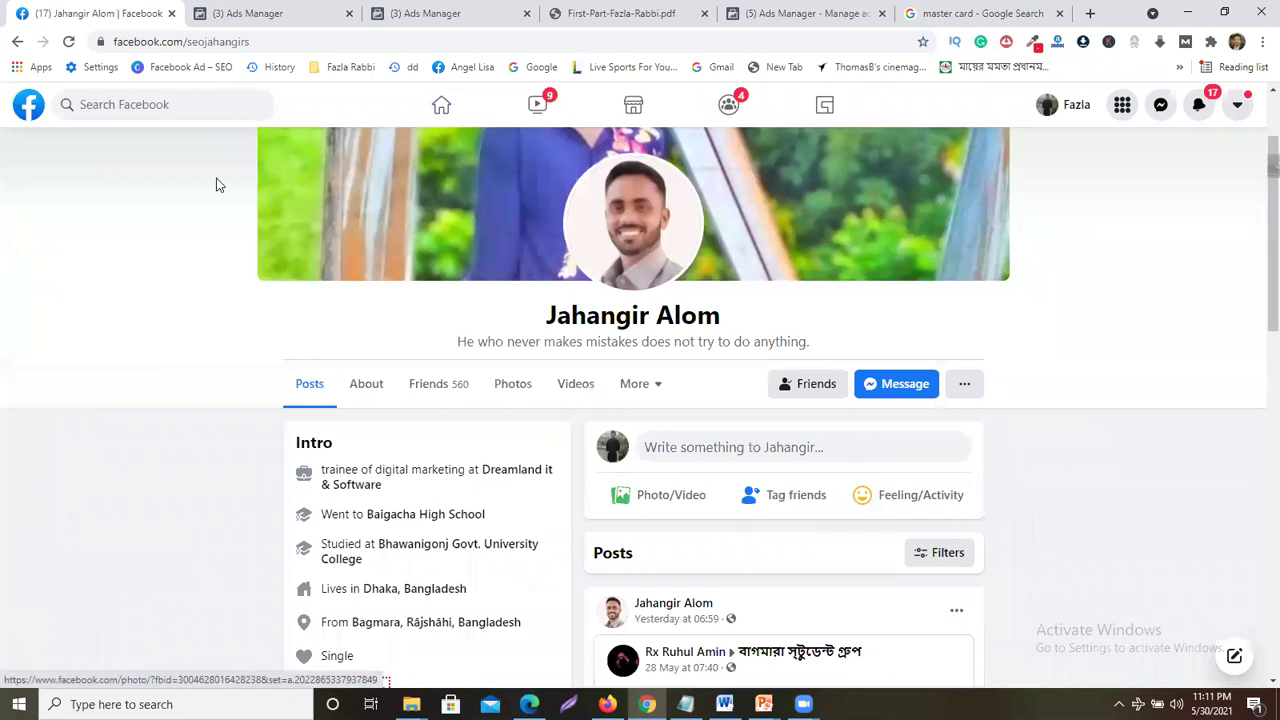
pyautogui.click(478, 10)
pyautogui.click(163, 10)
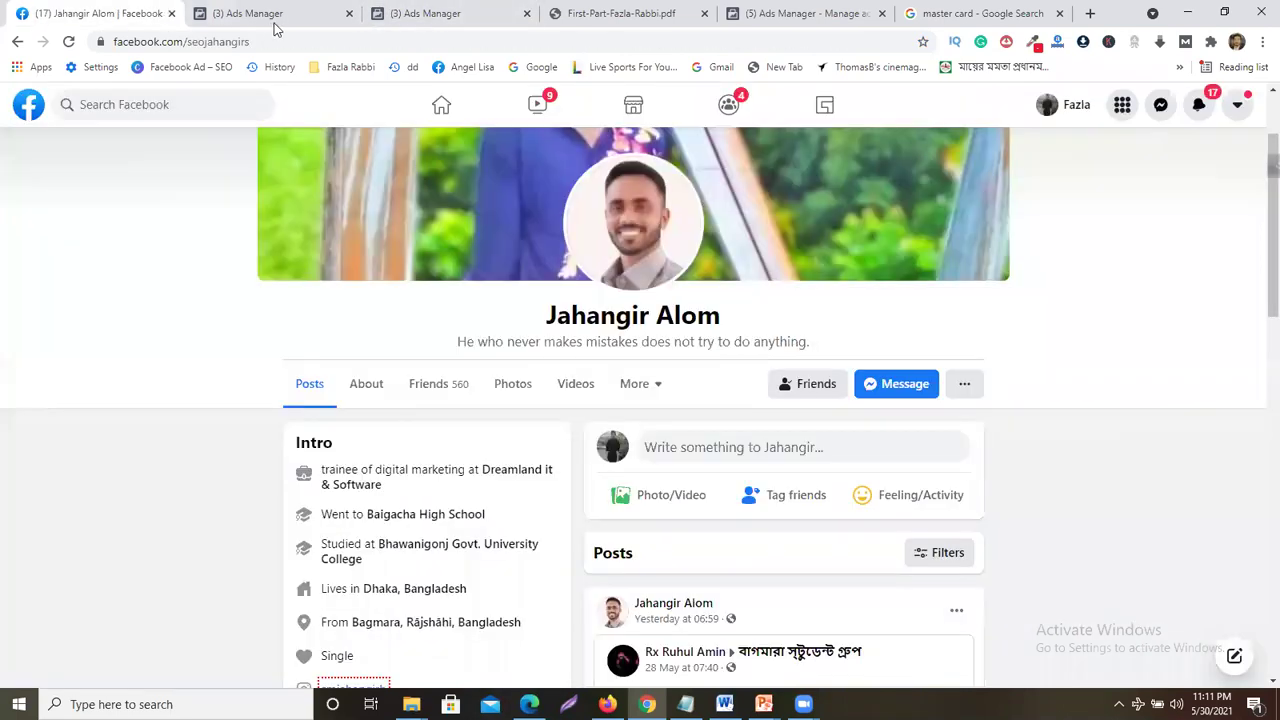
# - Start adding a person under Ad account roles in the ad account setup and select the friend from the search suggestions
pyautogui.click(262, 13)
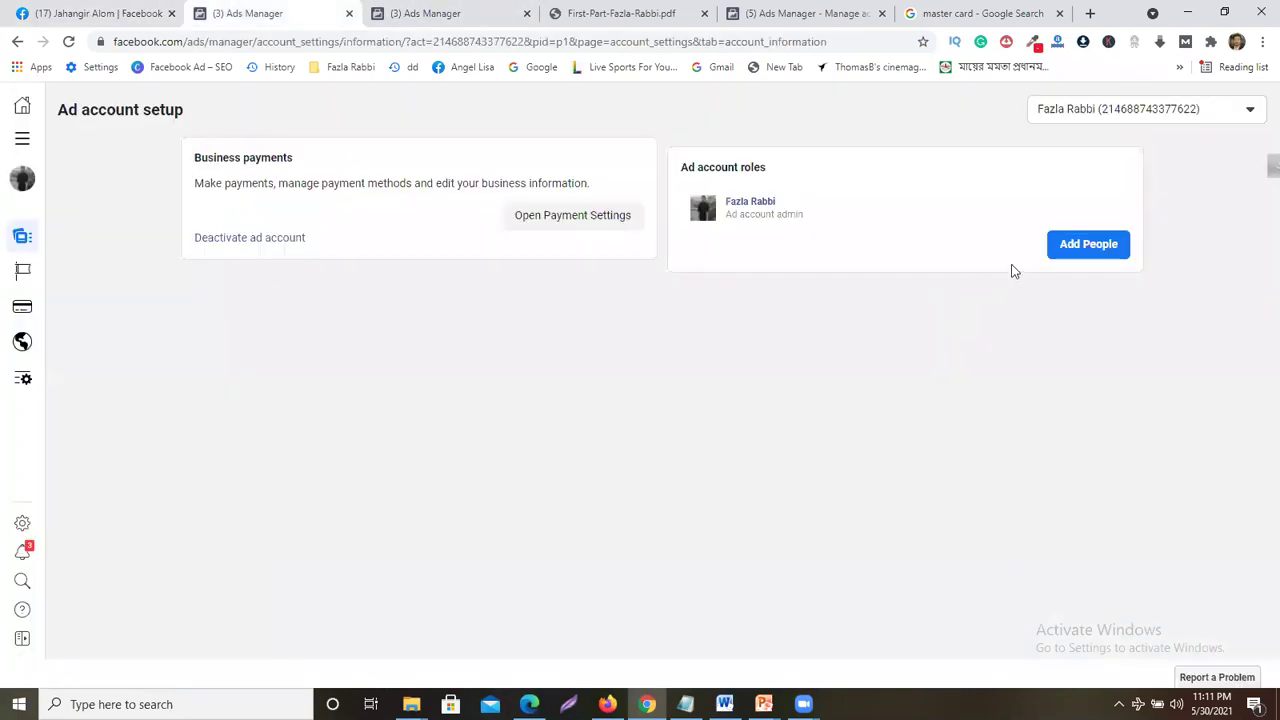
pyautogui.click(627, 213)
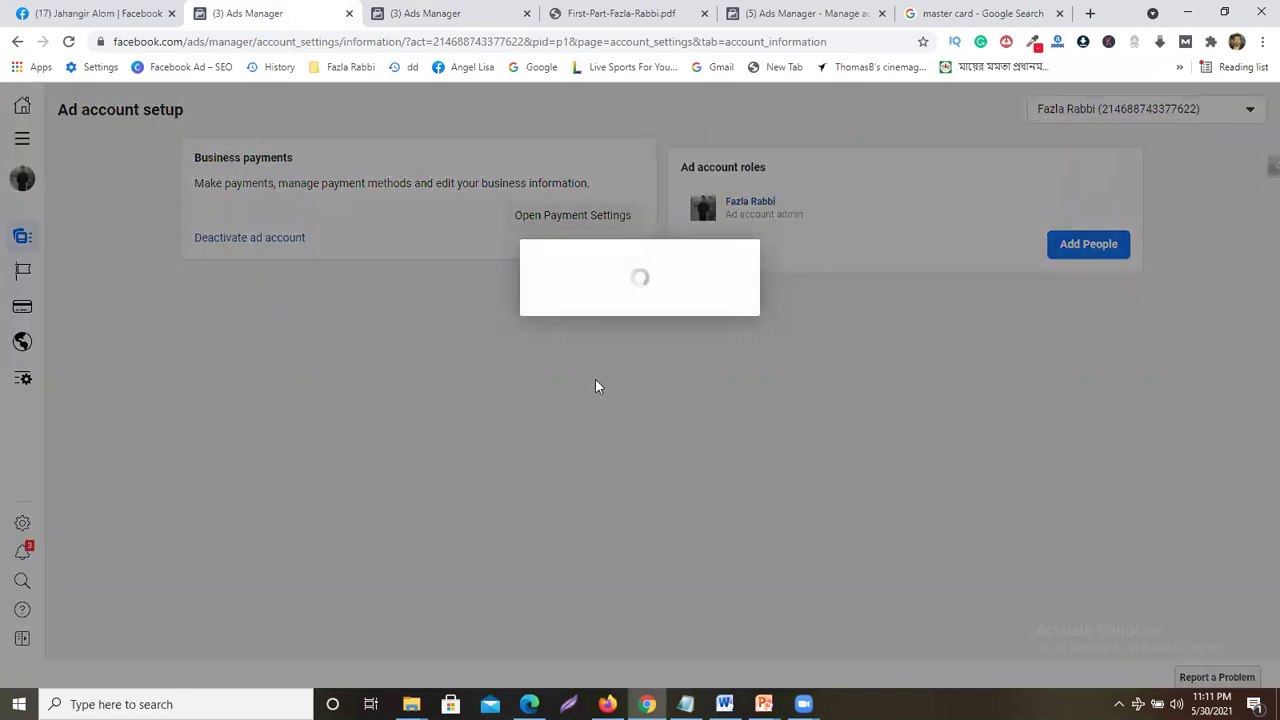
pyautogui.write('jahan')
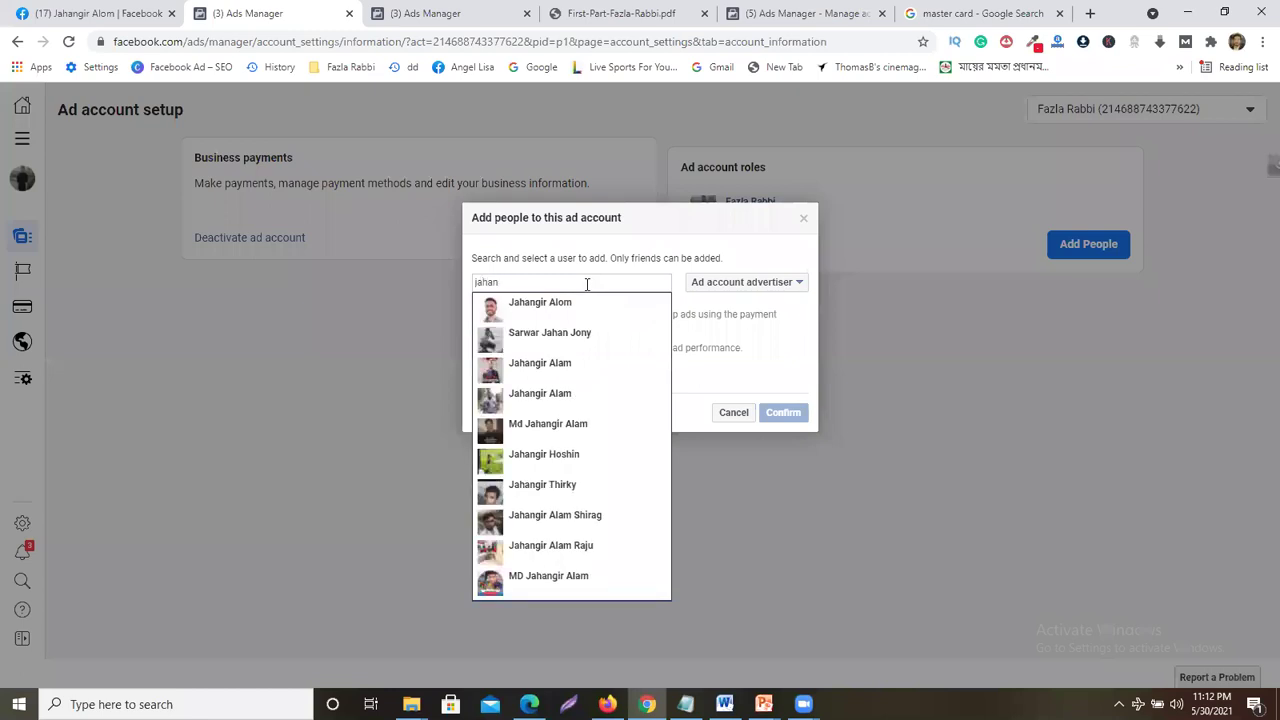
pyautogui.click(572, 303)
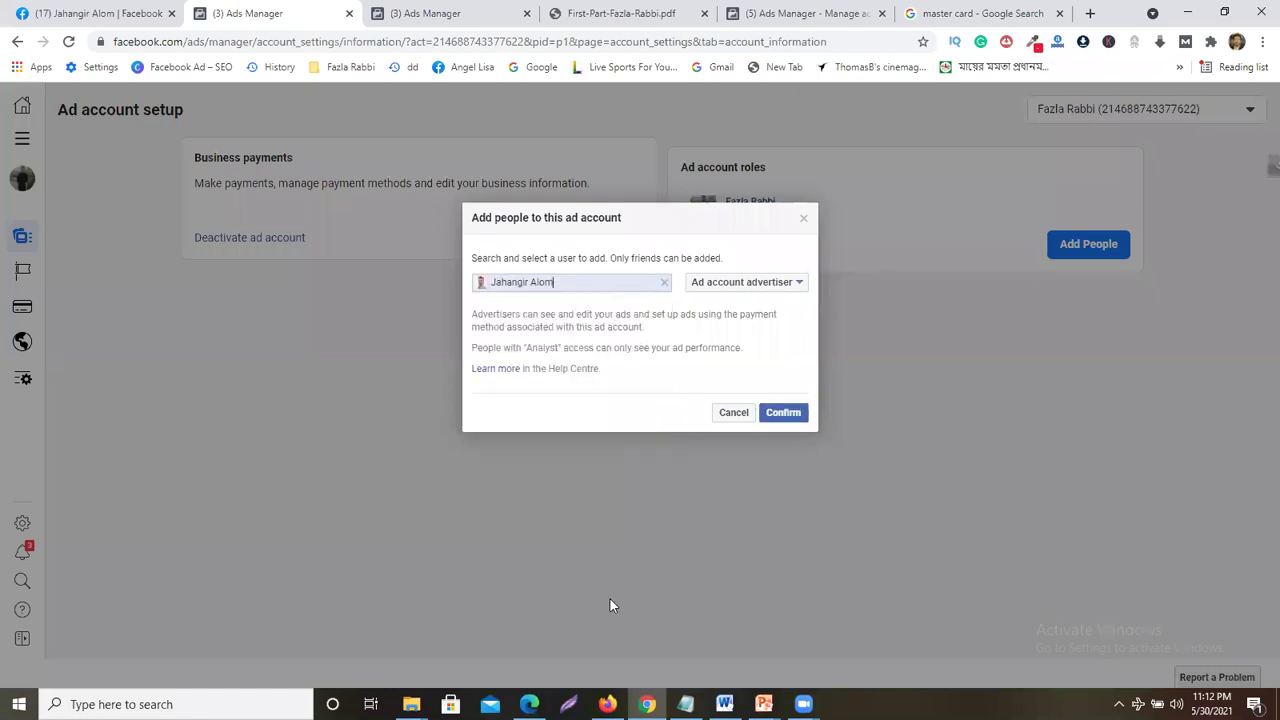
# - Demonstrate the role choices for the selected friend by switching through Ad account admin, Ad account advertiser and Ad account analyst
pyautogui.click(771, 283)
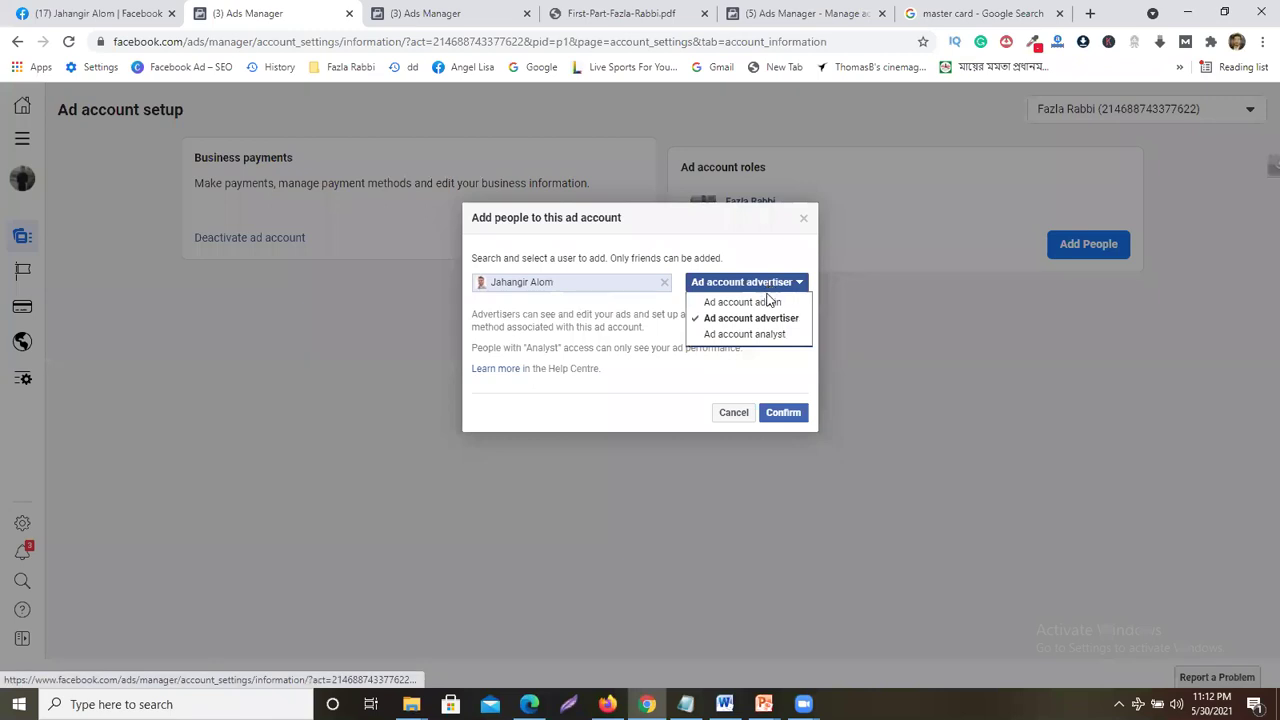
pyautogui.click(770, 303)
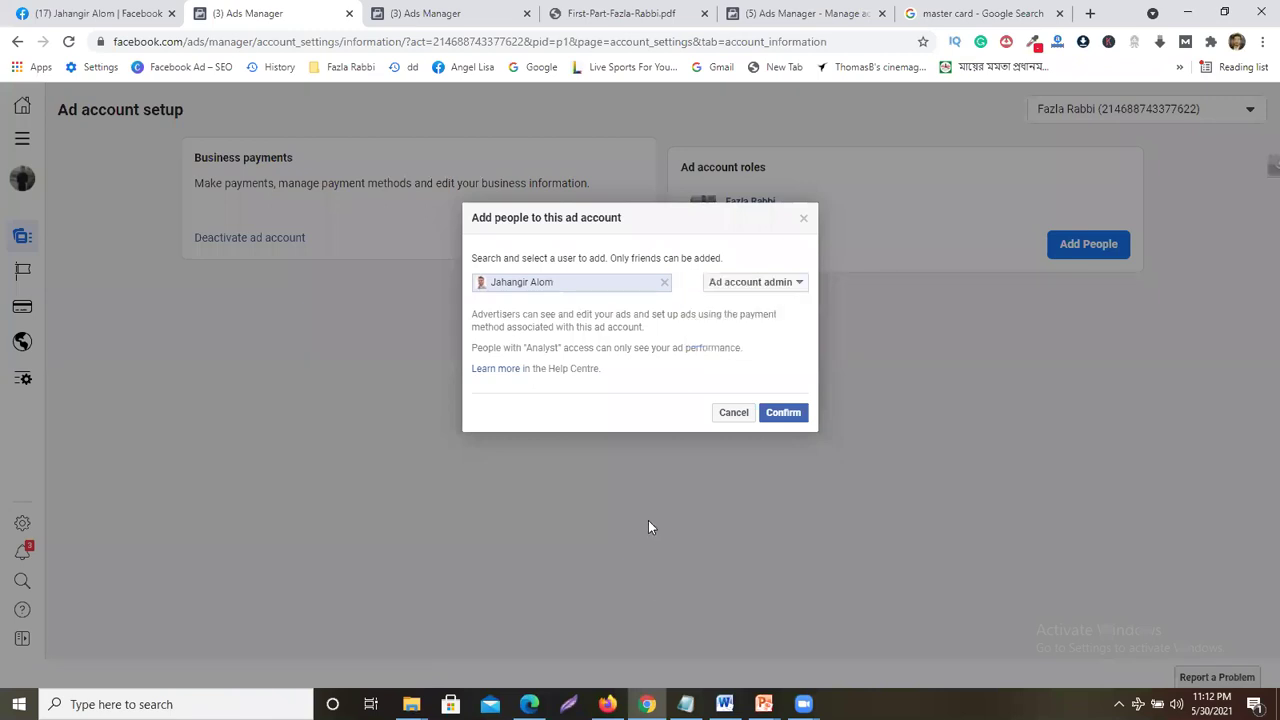
pyautogui.click(750, 284)
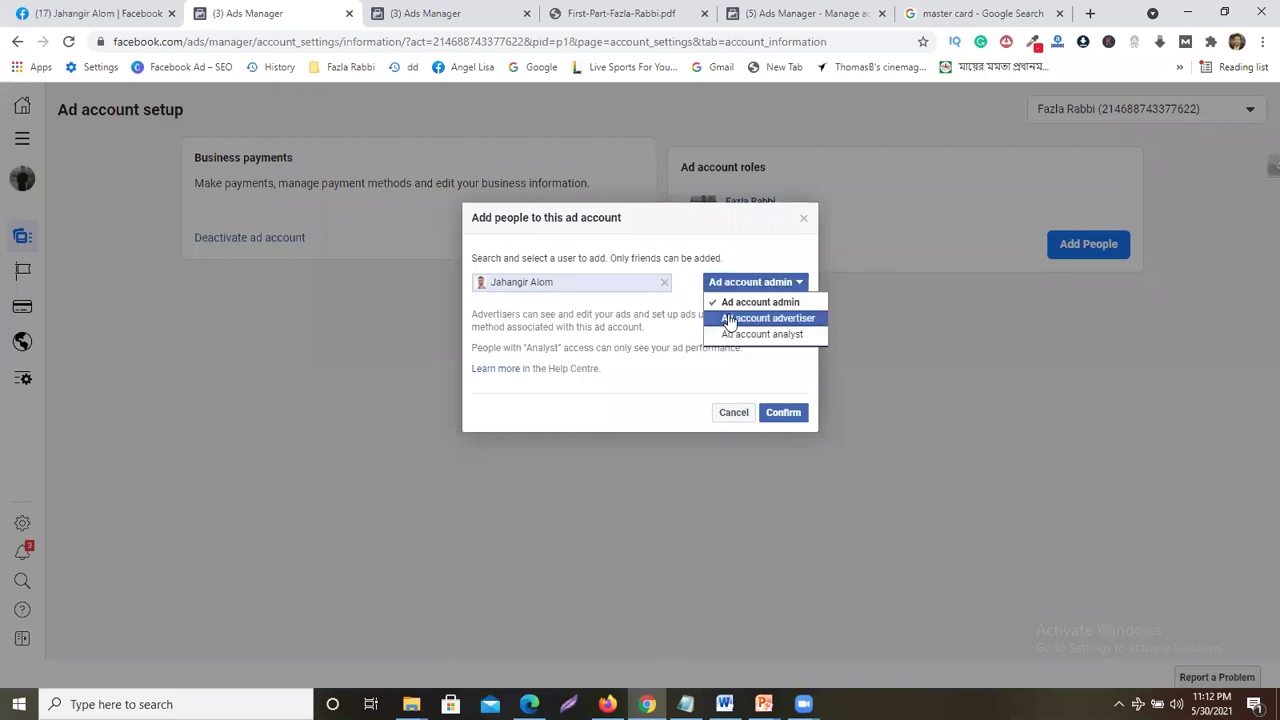
pyautogui.click(729, 319)
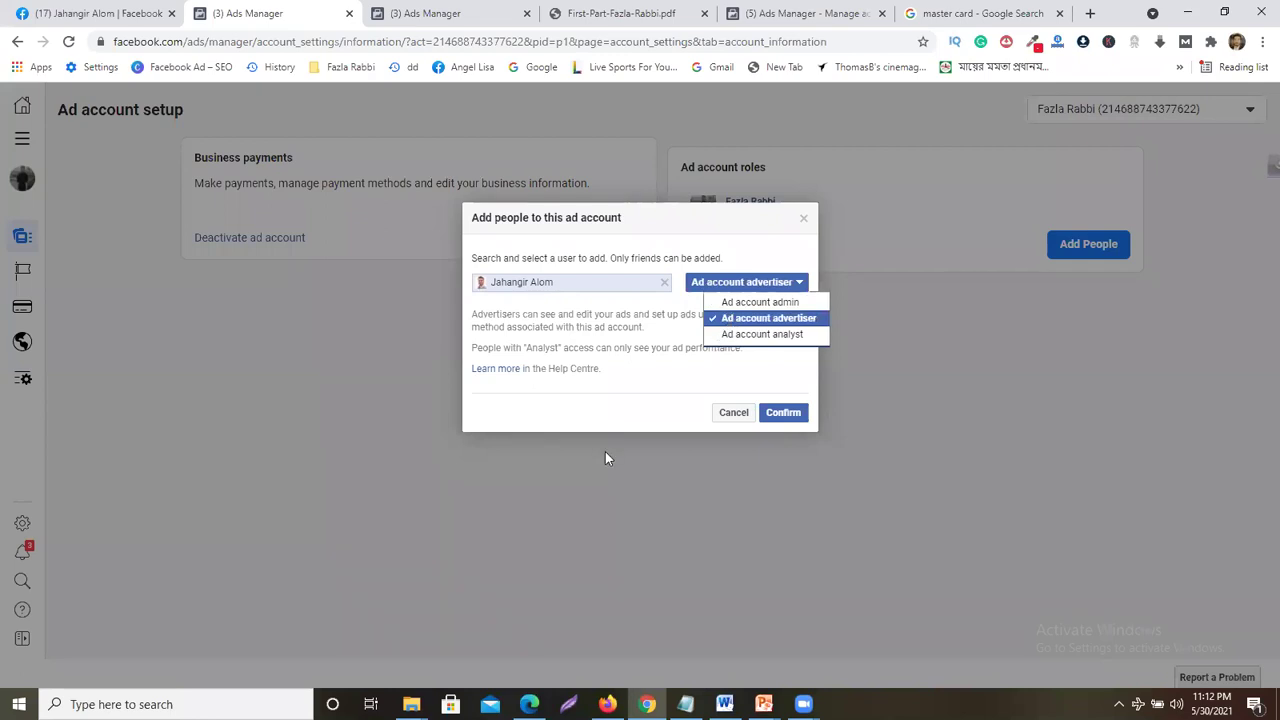
pyautogui.click(733, 284)
pyautogui.click(742, 334)
# - Set the selected friend's role to Ad account advertiser and confirm adding them to the ad account
pyautogui.click(743, 285)
pyautogui.click(737, 318)
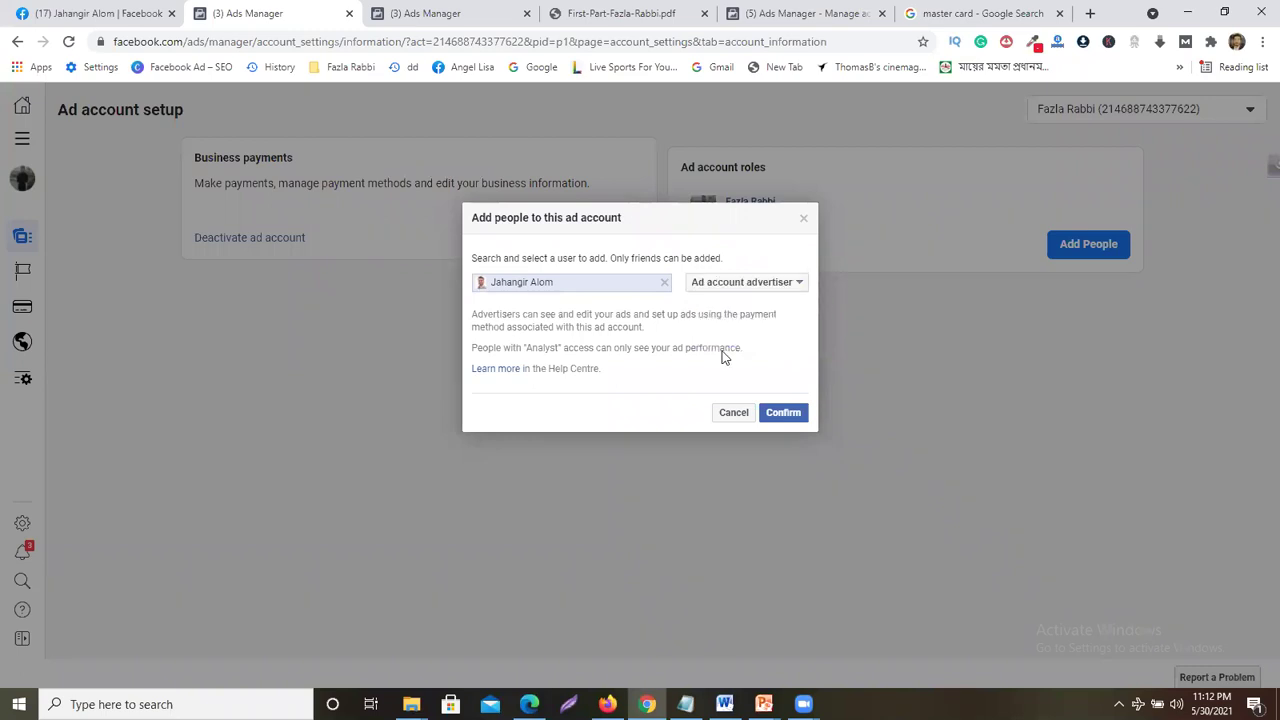
pyautogui.click(788, 414)
# - Open the Facebook notifications, mark out their icon area of about 144 × 173 px with the screenshot tool, and close the capture
pyautogui.click(86, 10)
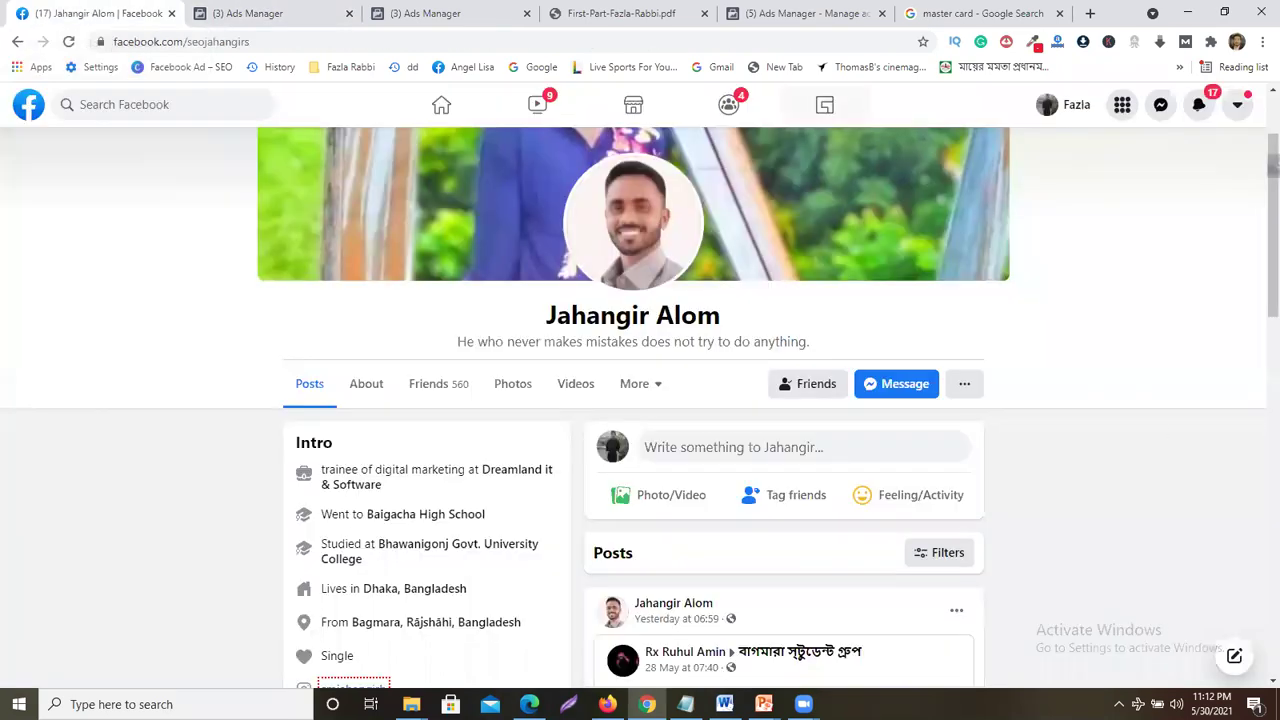
pyautogui.click(1198, 104)
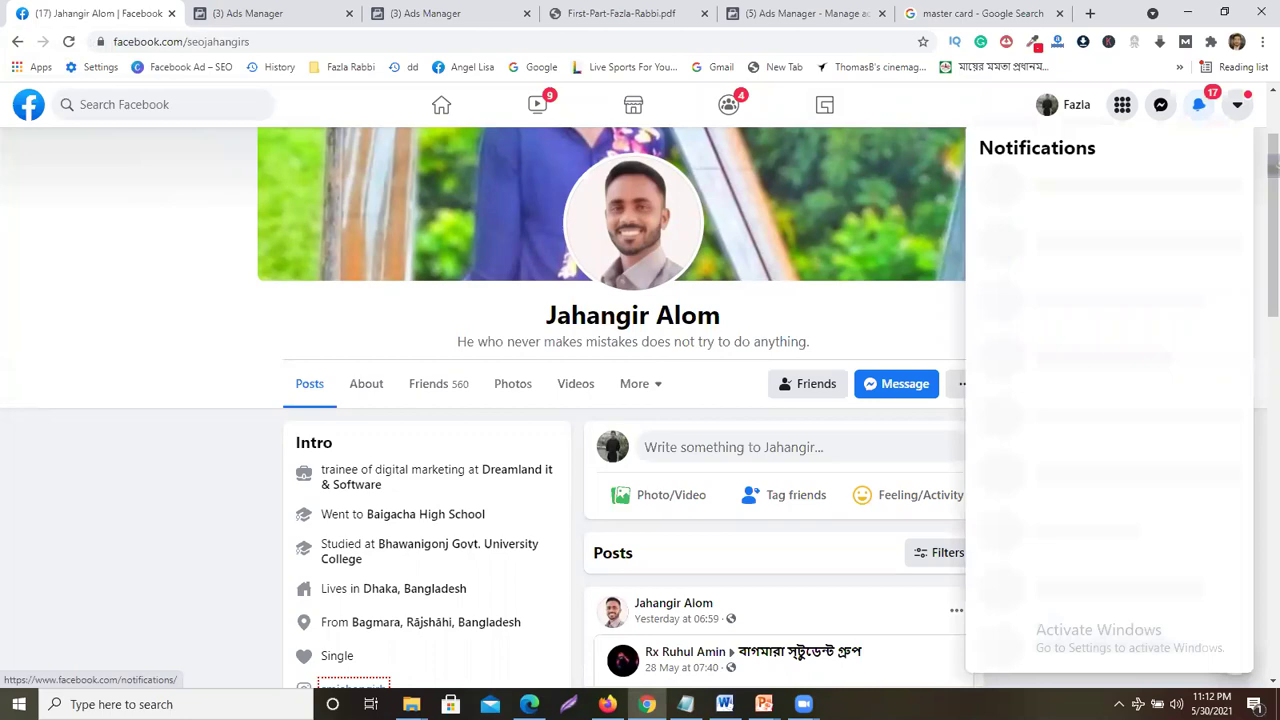
pyautogui.press('Print')
pyautogui.moveTo(1141, 37); pyautogui.dragTo(1256, 177)
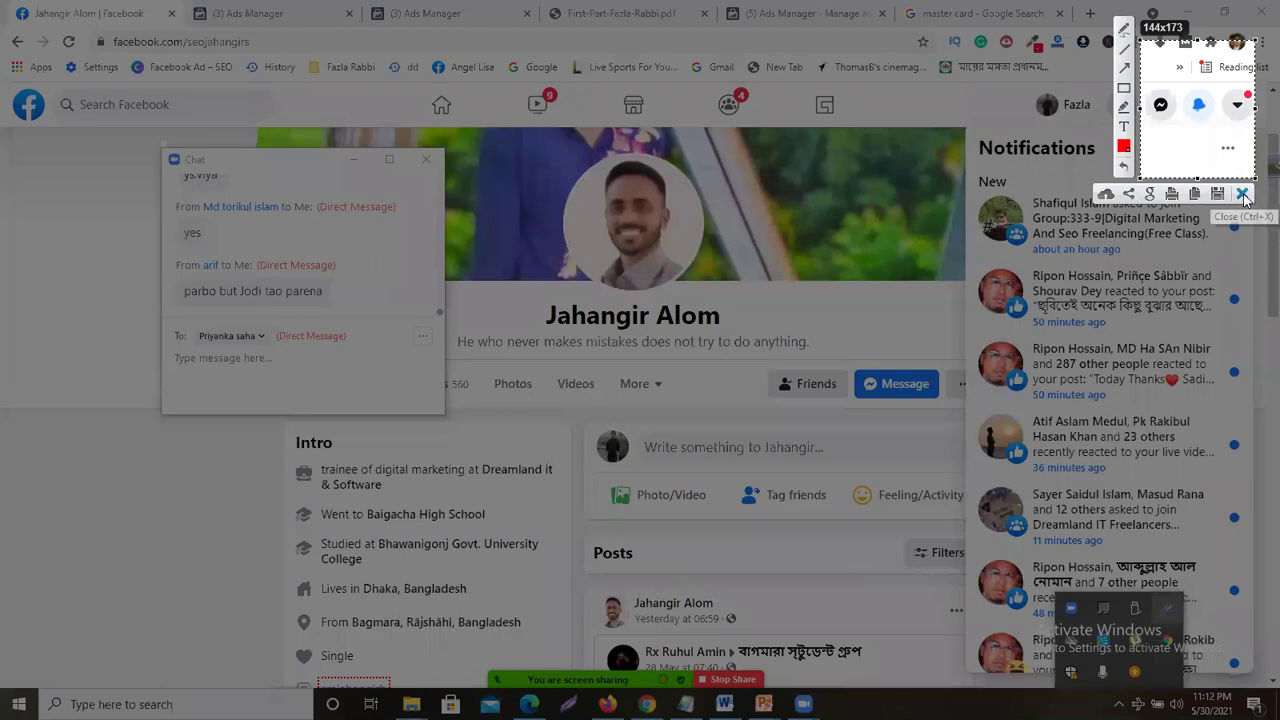
pyautogui.click(1243, 195)
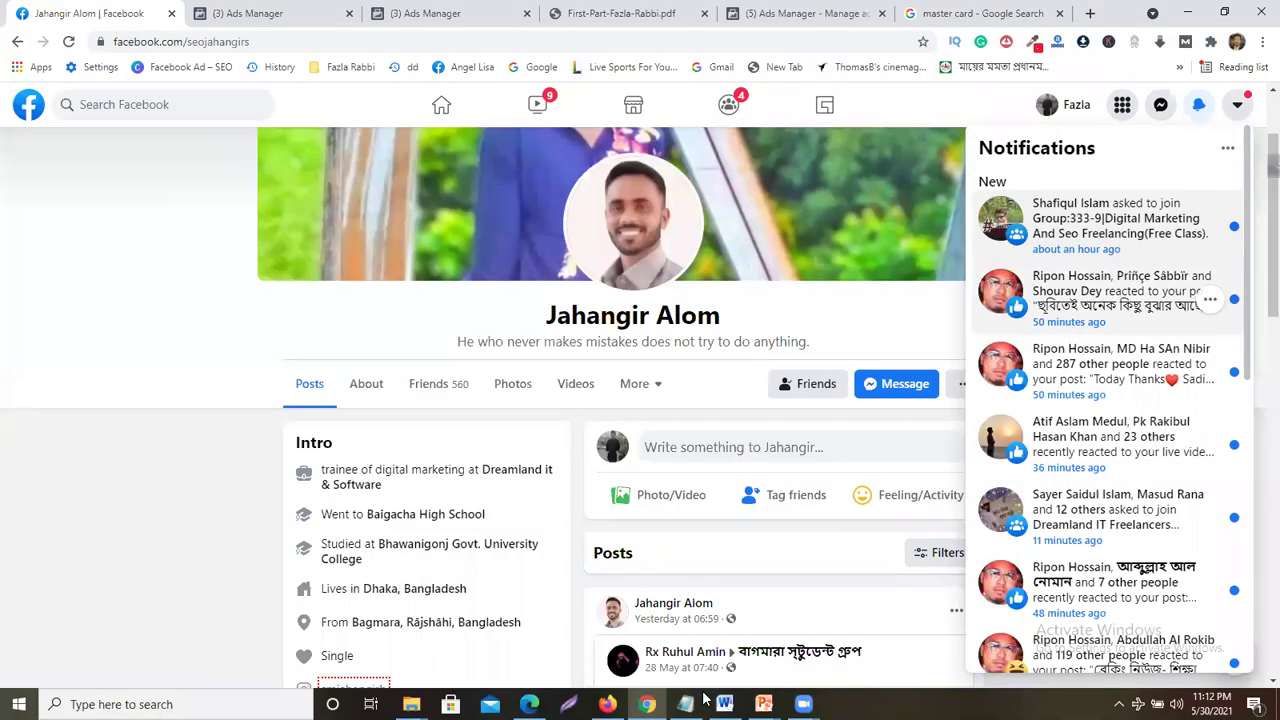
# - Return to the ad account setup and dismiss the Person Added message
pyautogui.click(416, 12)
pyautogui.click(283, 13)
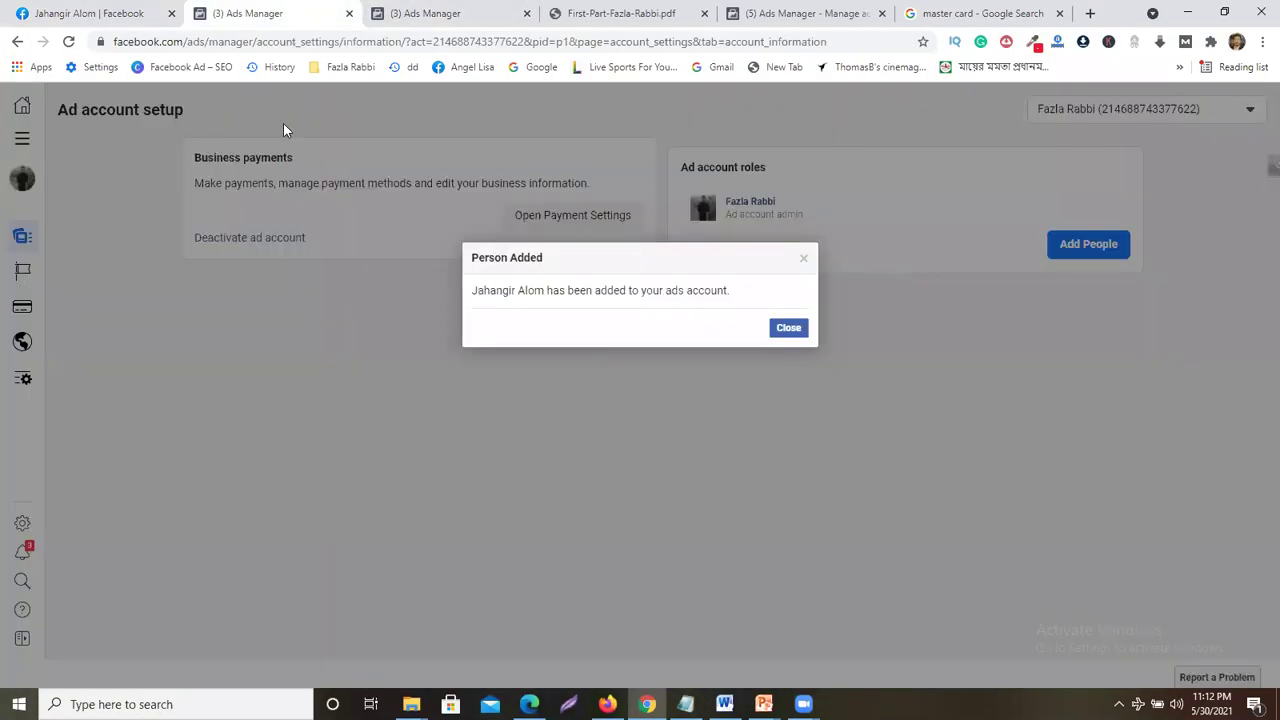
pyautogui.click(789, 327)
# - Open Ads from the Facebook home page and show the list of selectable ad accounts
pyautogui.click(808, 13)
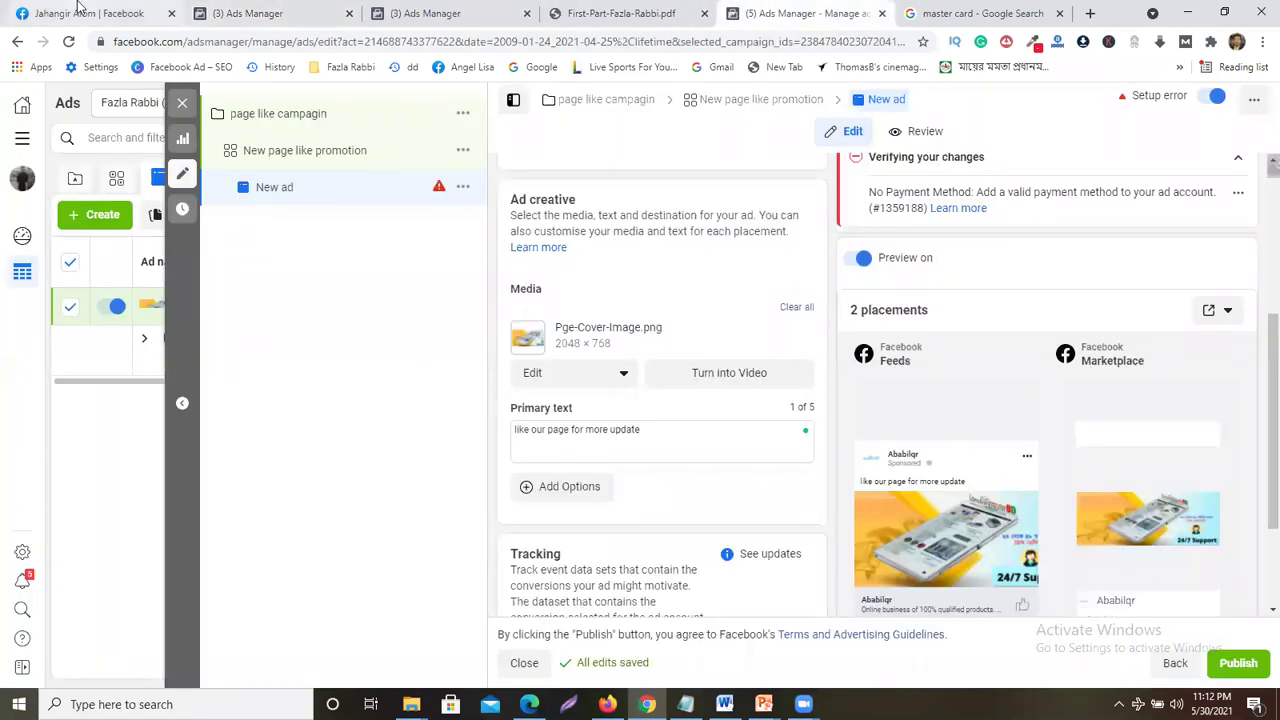
pyautogui.click(80, 12)
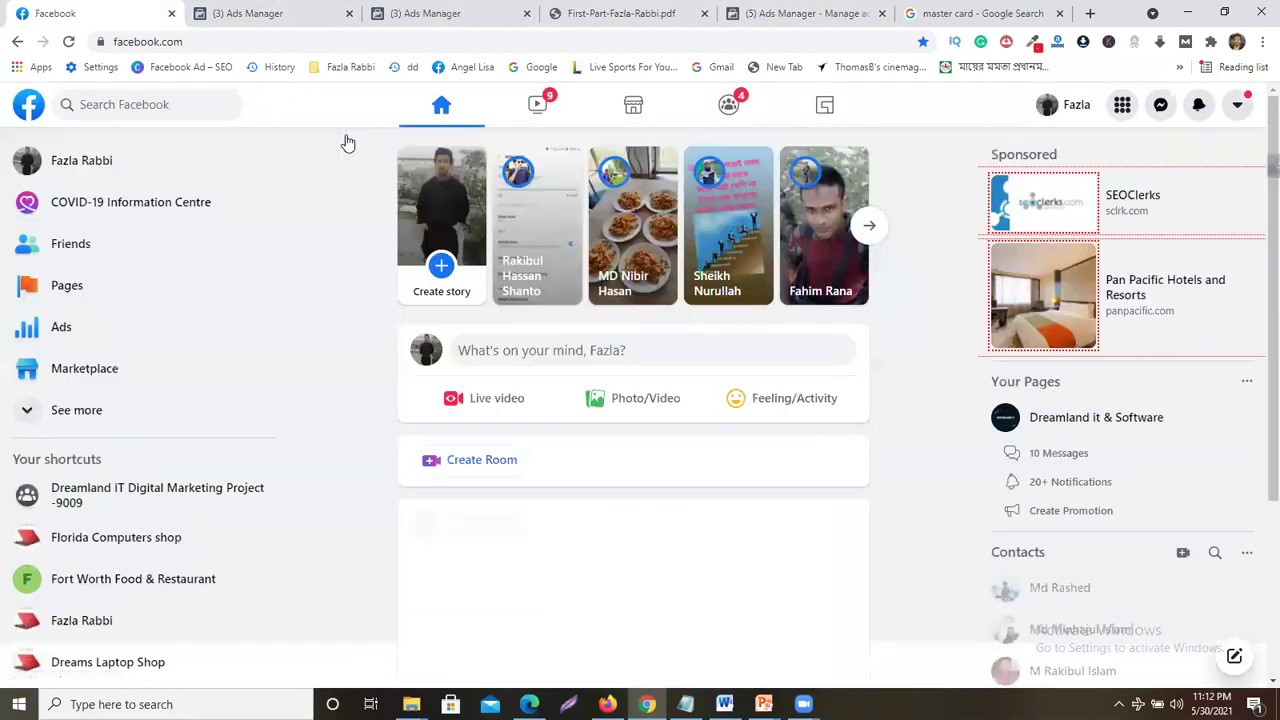
pyautogui.click(86, 337)
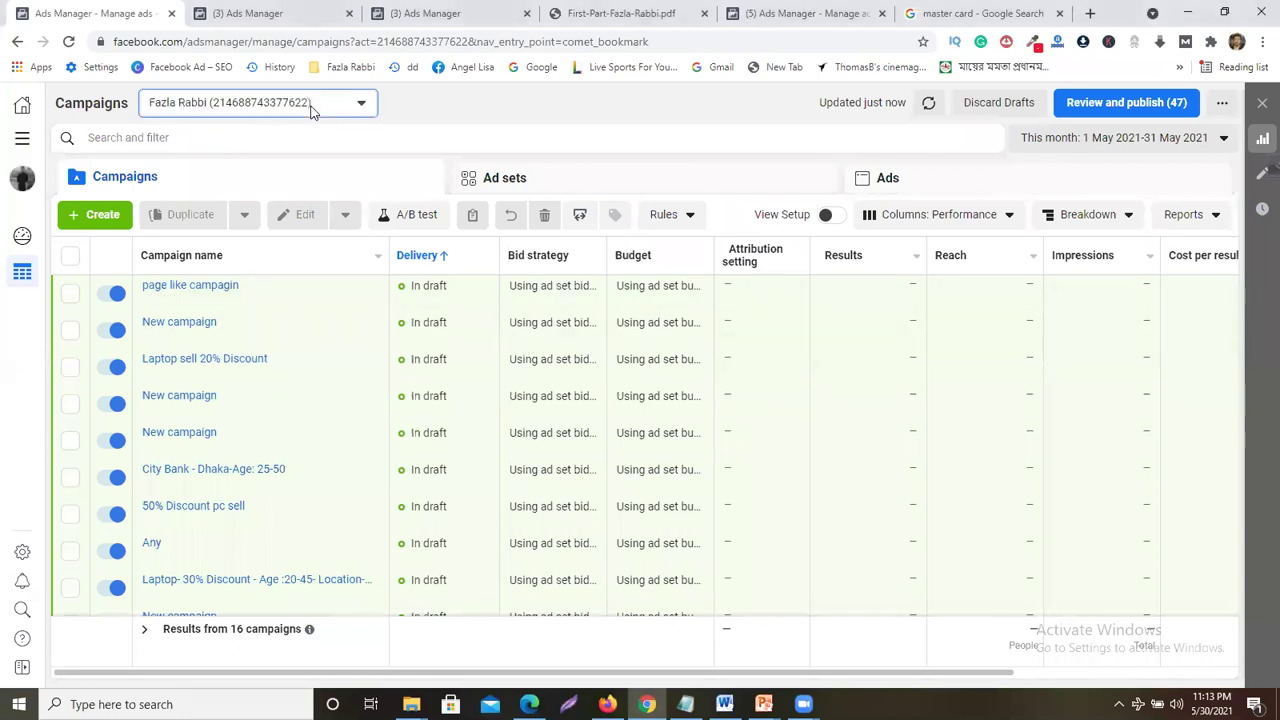
pyautogui.click(310, 111)
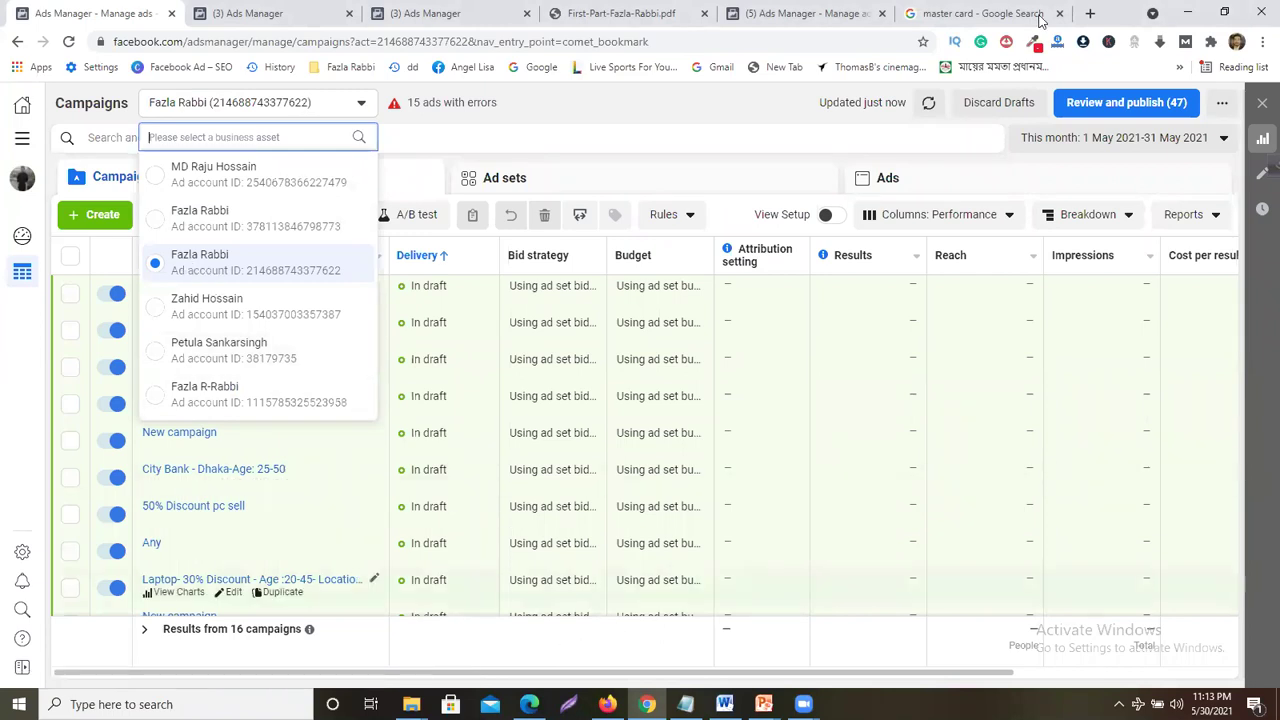
# - Load Facebook in a new browser tab and open its notifications
pyautogui.click(1090, 13)
pyautogui.write('fa')
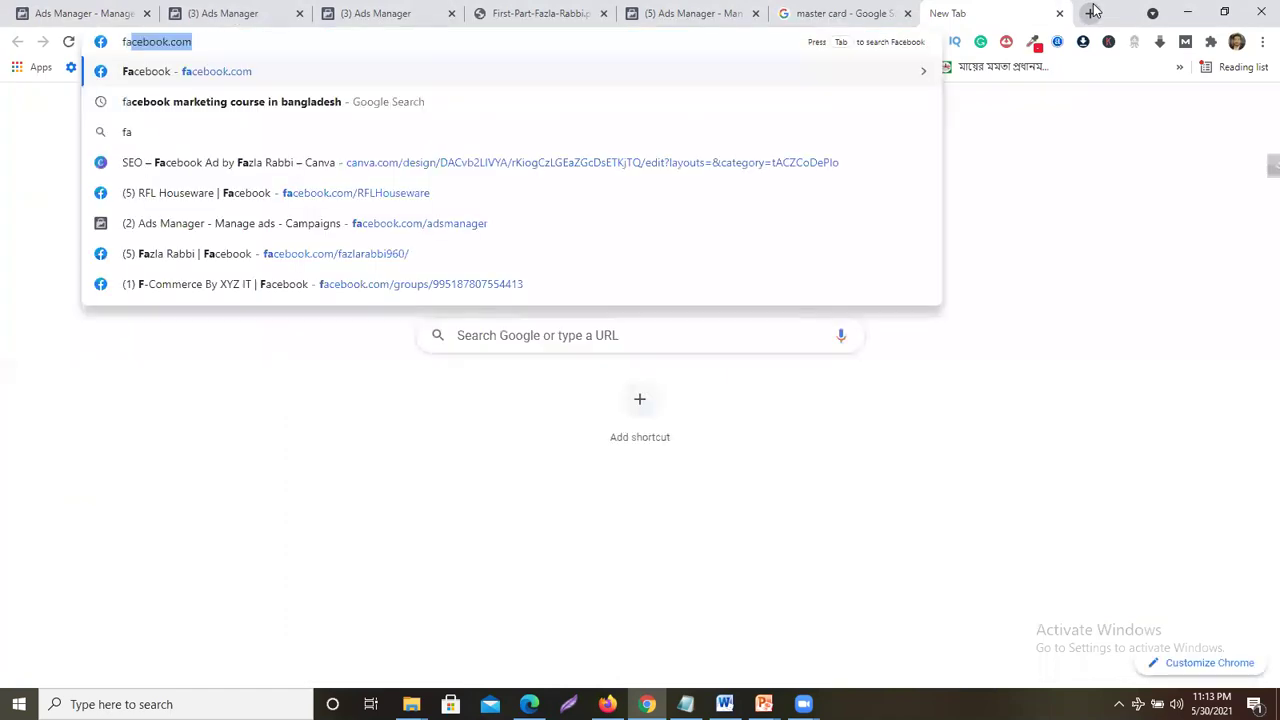
pyautogui.press('Return')
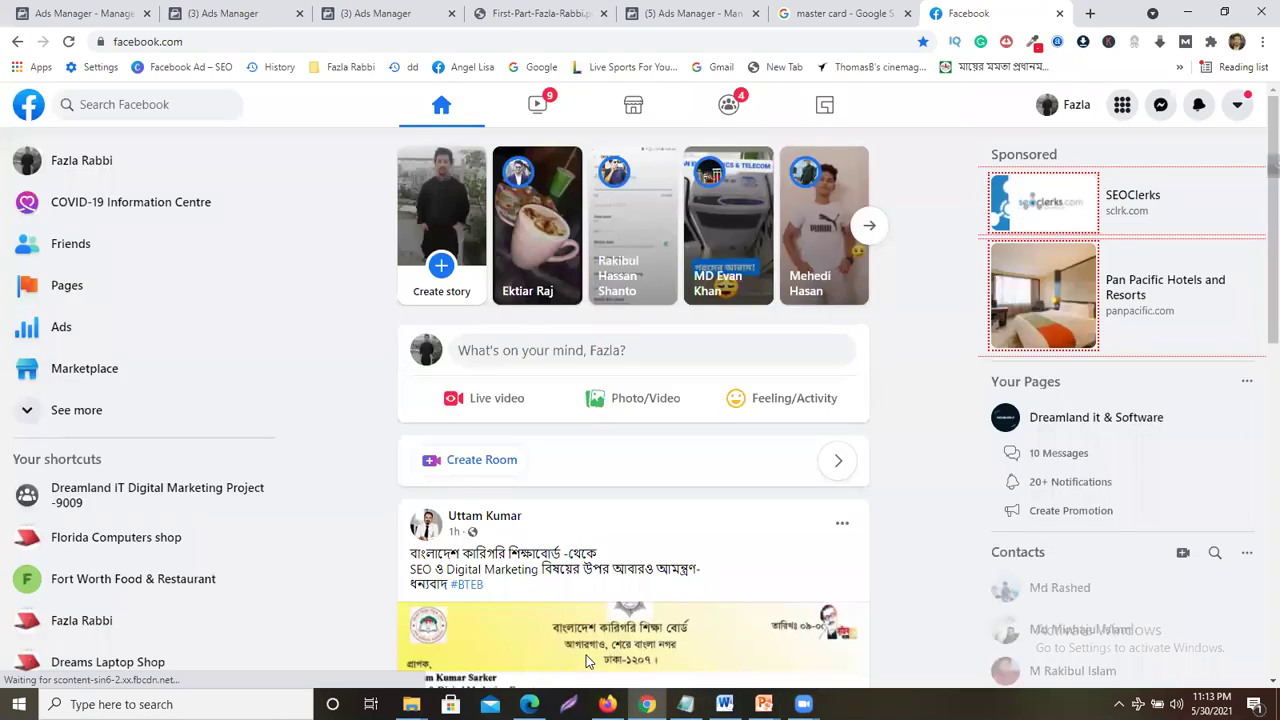
pyautogui.click(1199, 104)
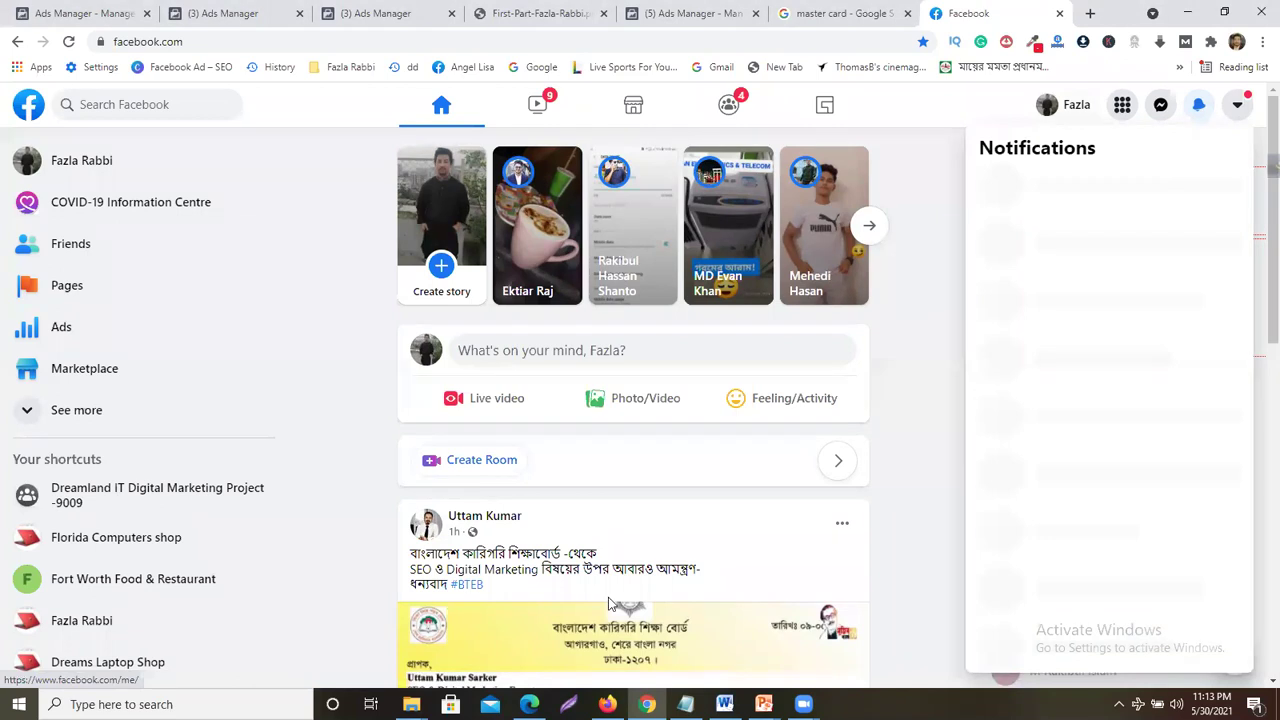
pyautogui.scroll(-1, 620, 565)
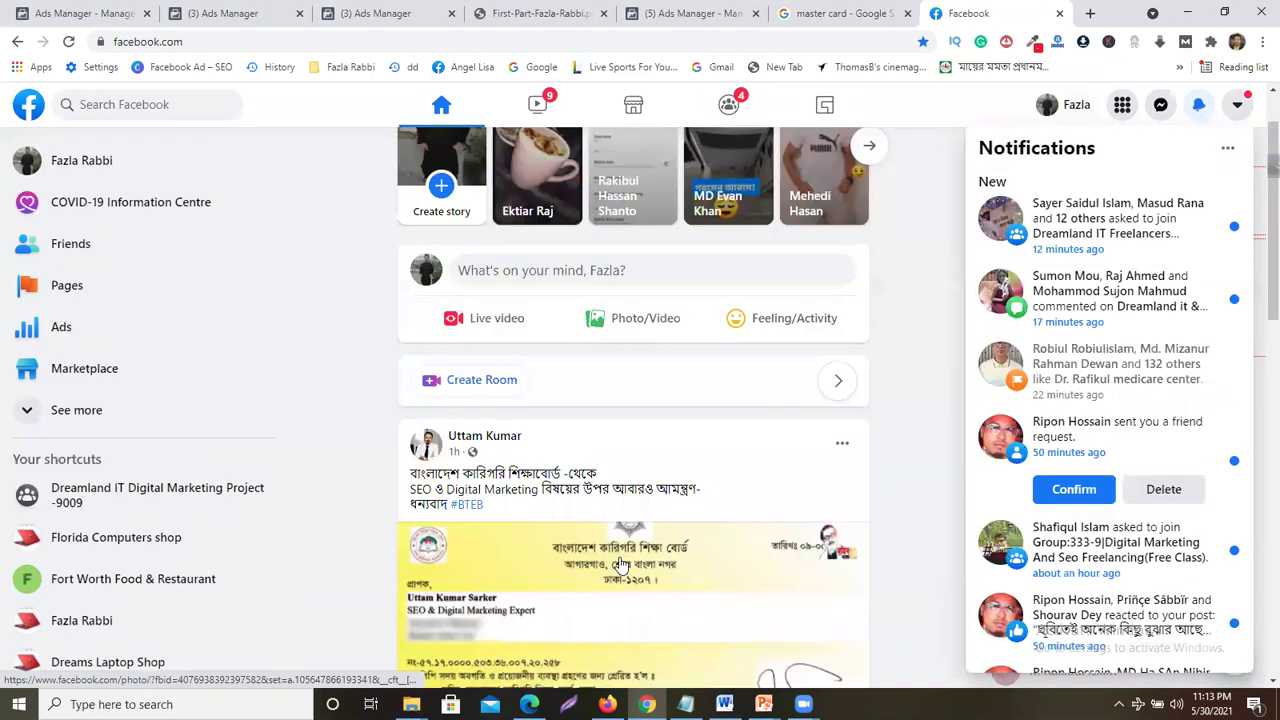
pyautogui.scroll(-2, 620, 565)
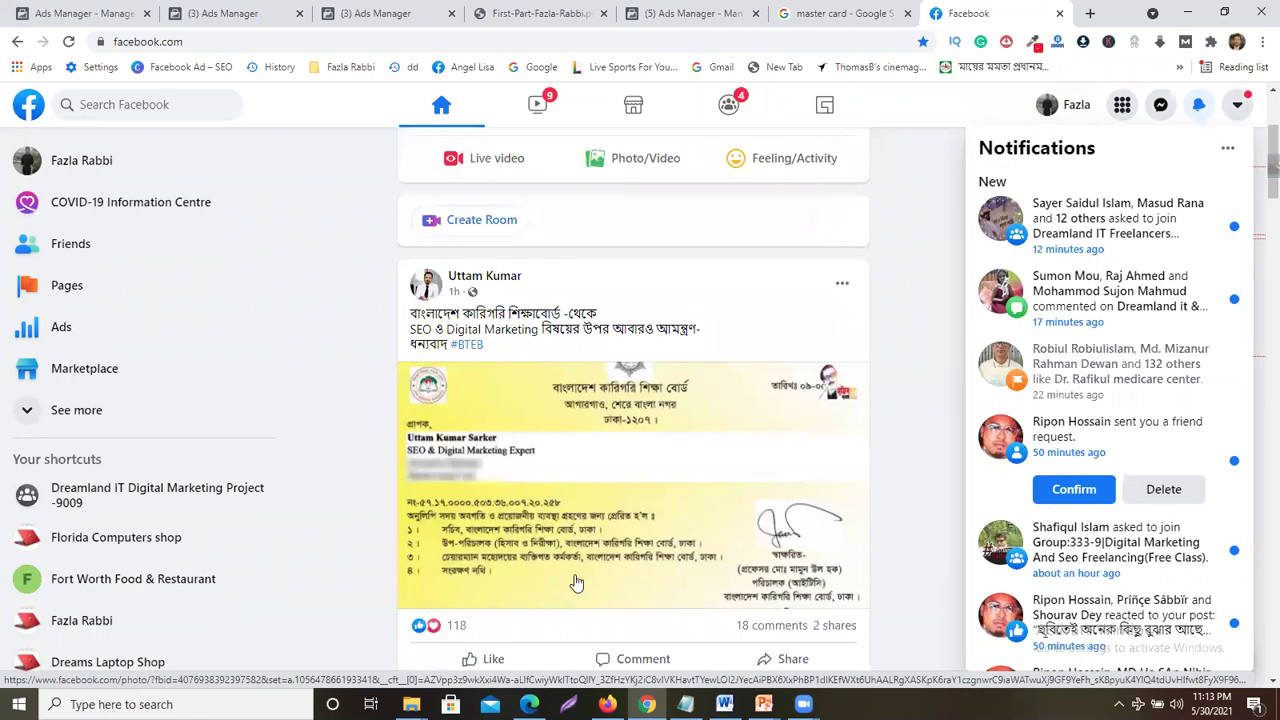
pyautogui.scroll(2, 576, 582)
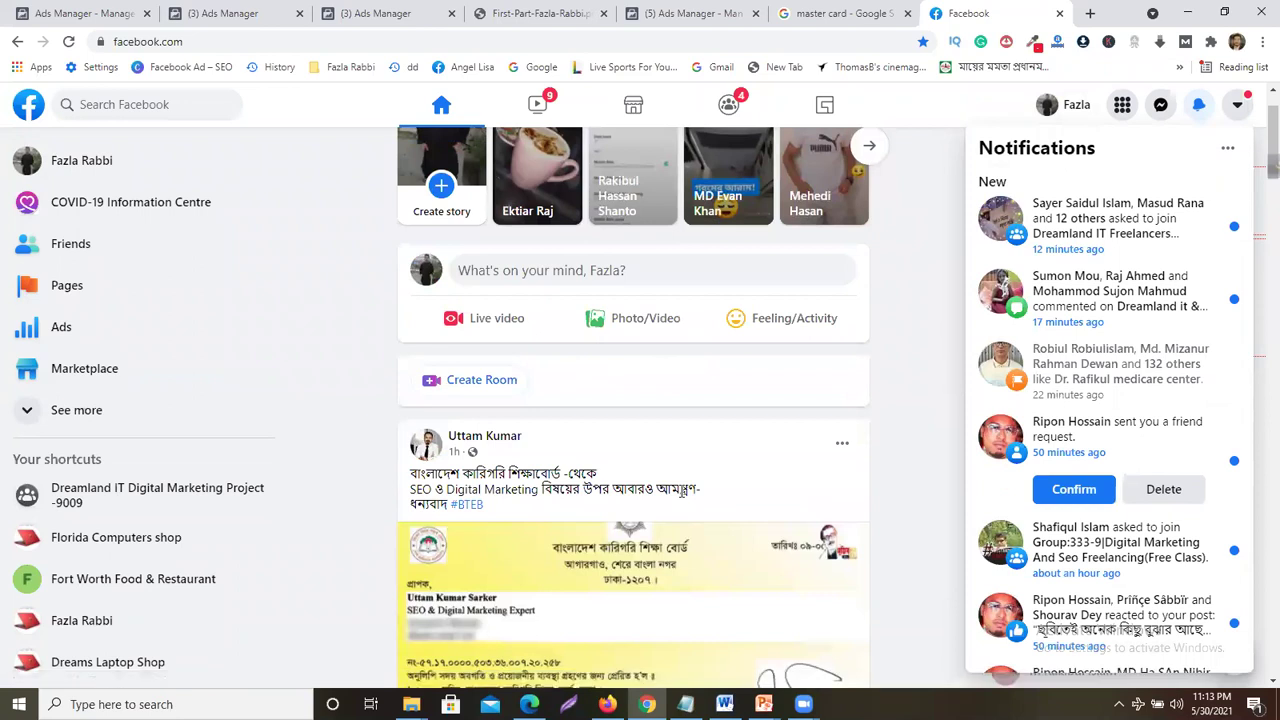
pyautogui.scroll(-1, 680, 498)
pyautogui.scroll(-3, 511, 434)
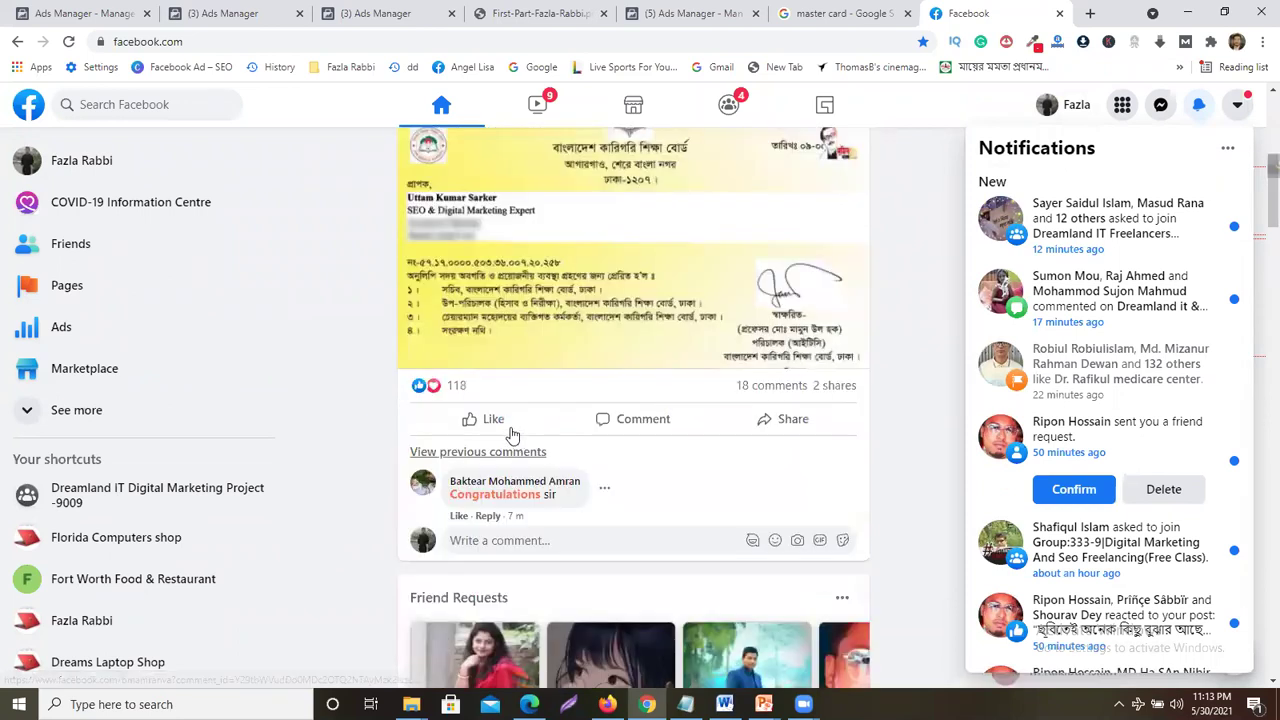
pyautogui.scroll(-10, 794, 515)
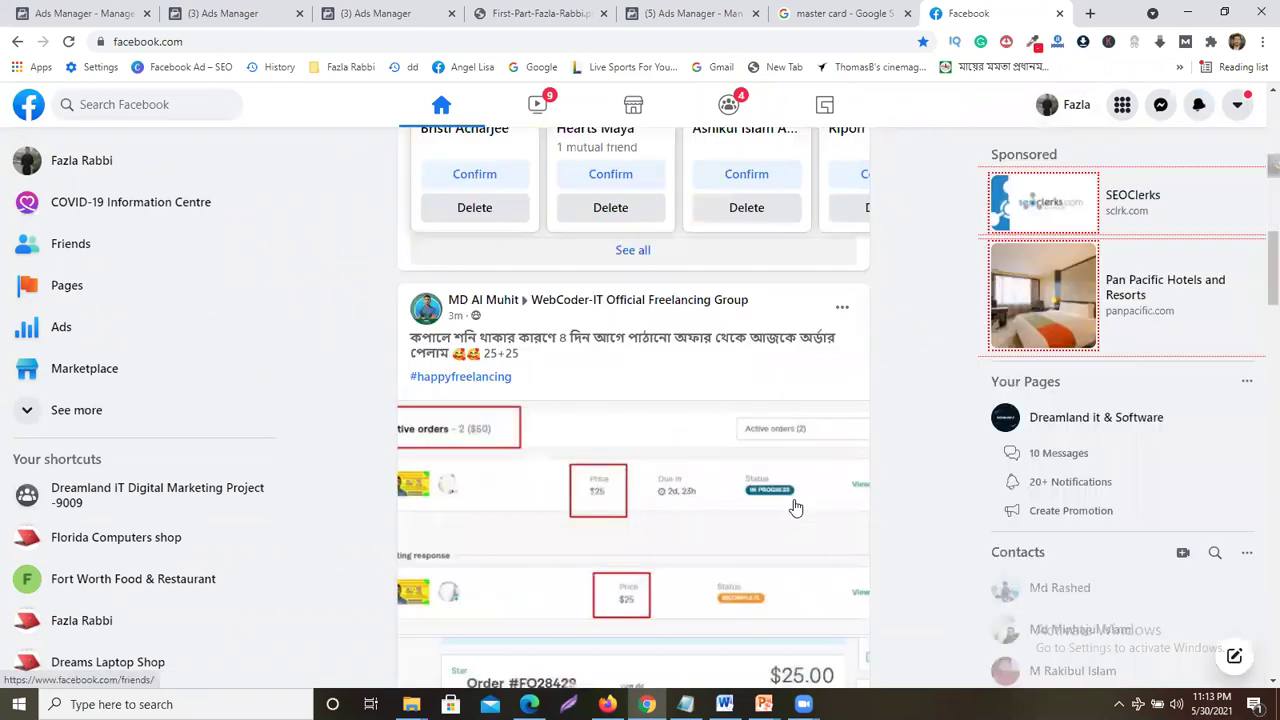
pyautogui.scroll(-2, 794, 507)
pyautogui.scroll(-3, 794, 507)
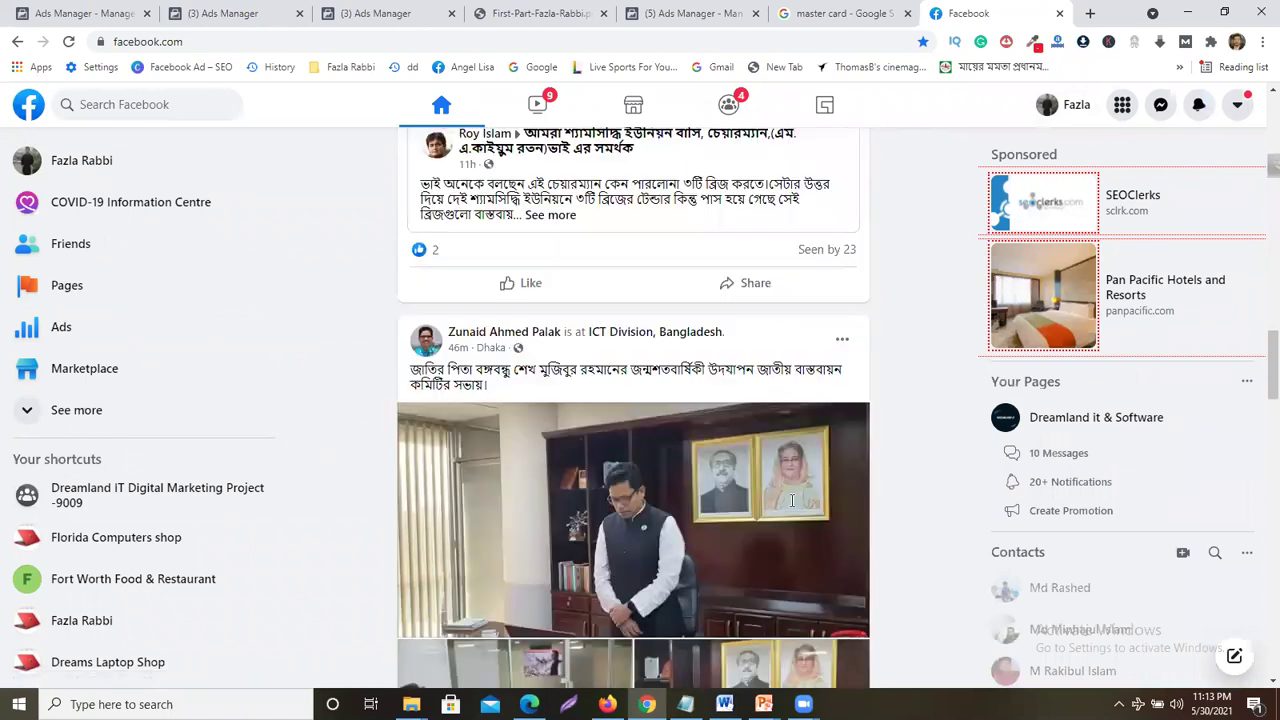
# - Review the people under Ad account roles and return to the debit or credit card form in the payment settings
pyautogui.click(663, 10)
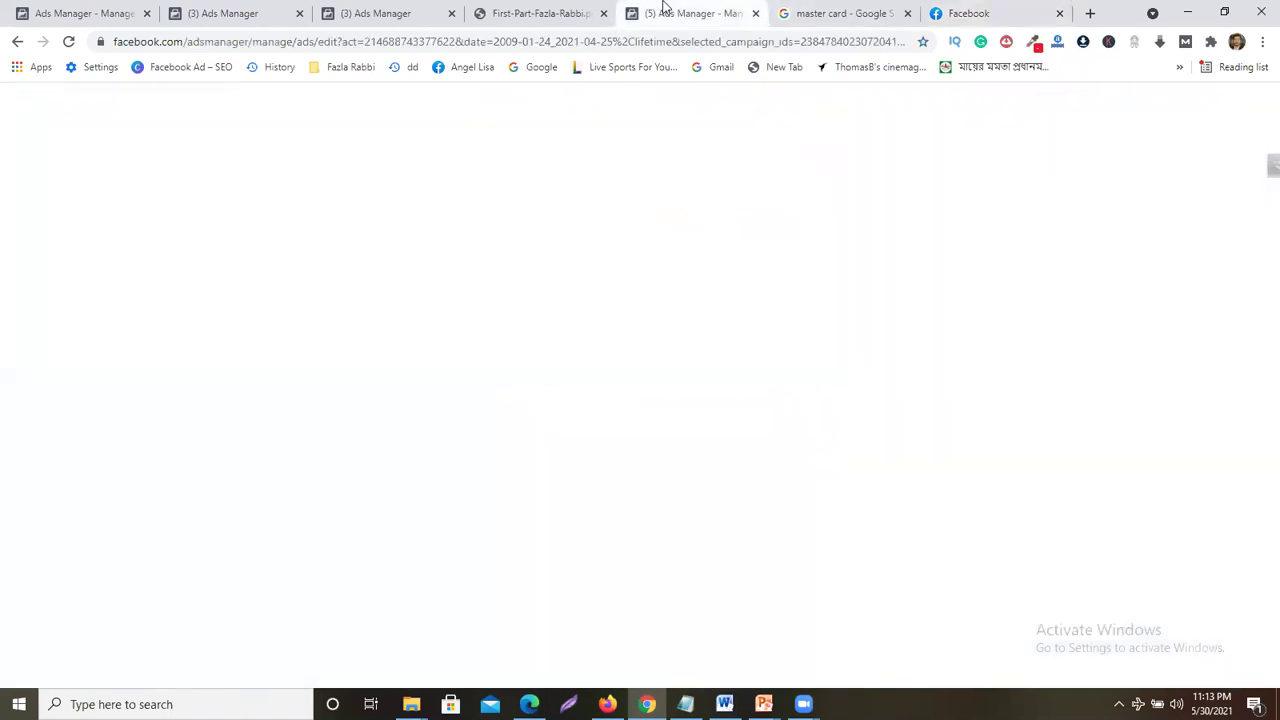
pyautogui.hotkey('ctrl', '3')
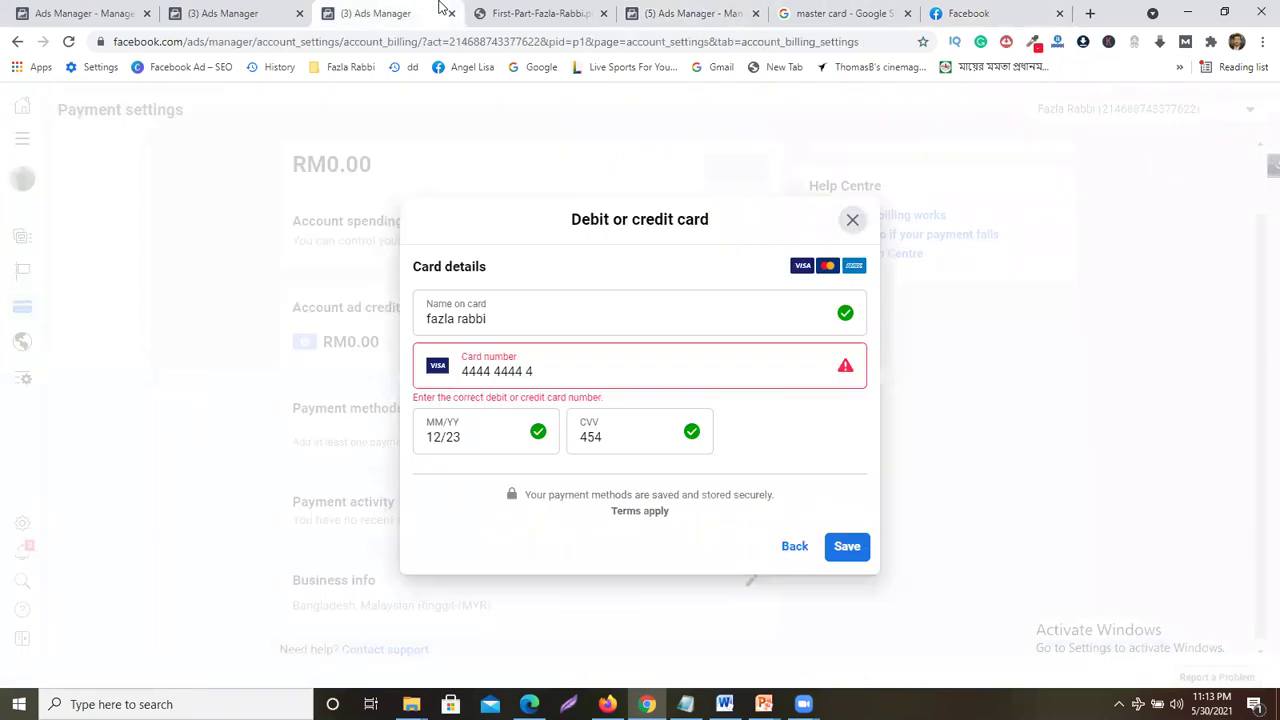
pyautogui.hotkey('ctrl', '2')
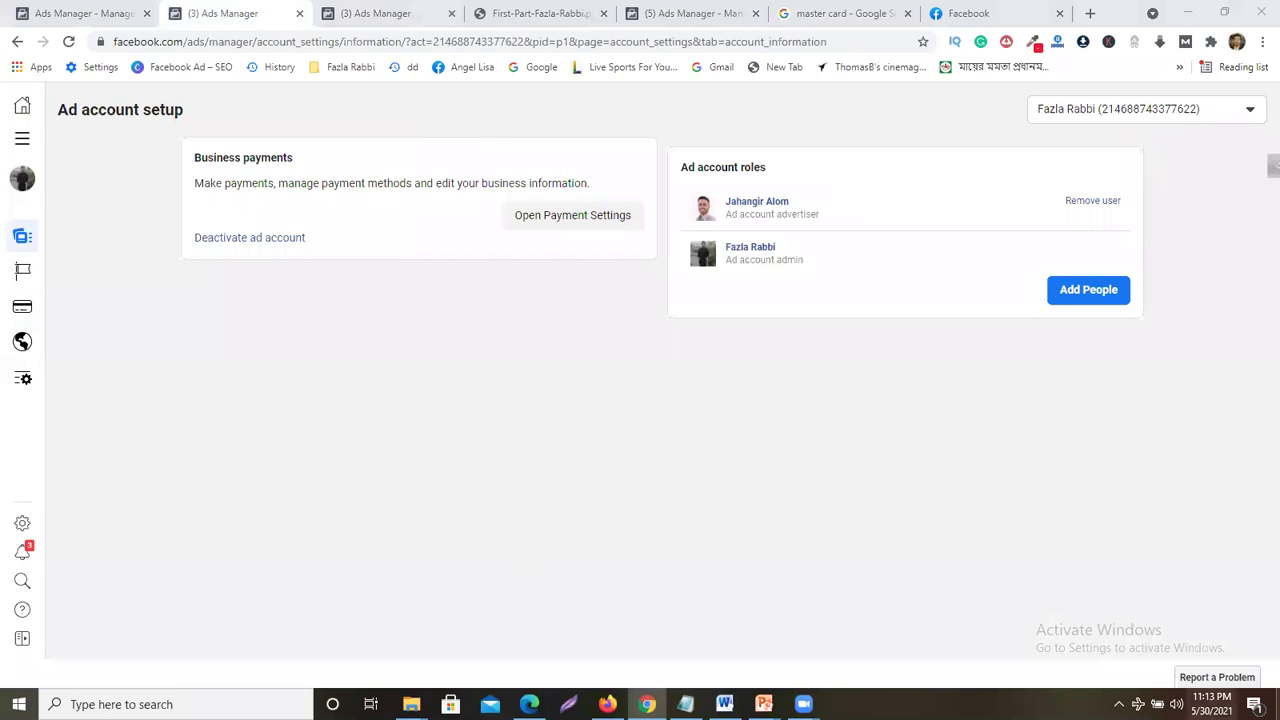
pyautogui.click(390, 13)
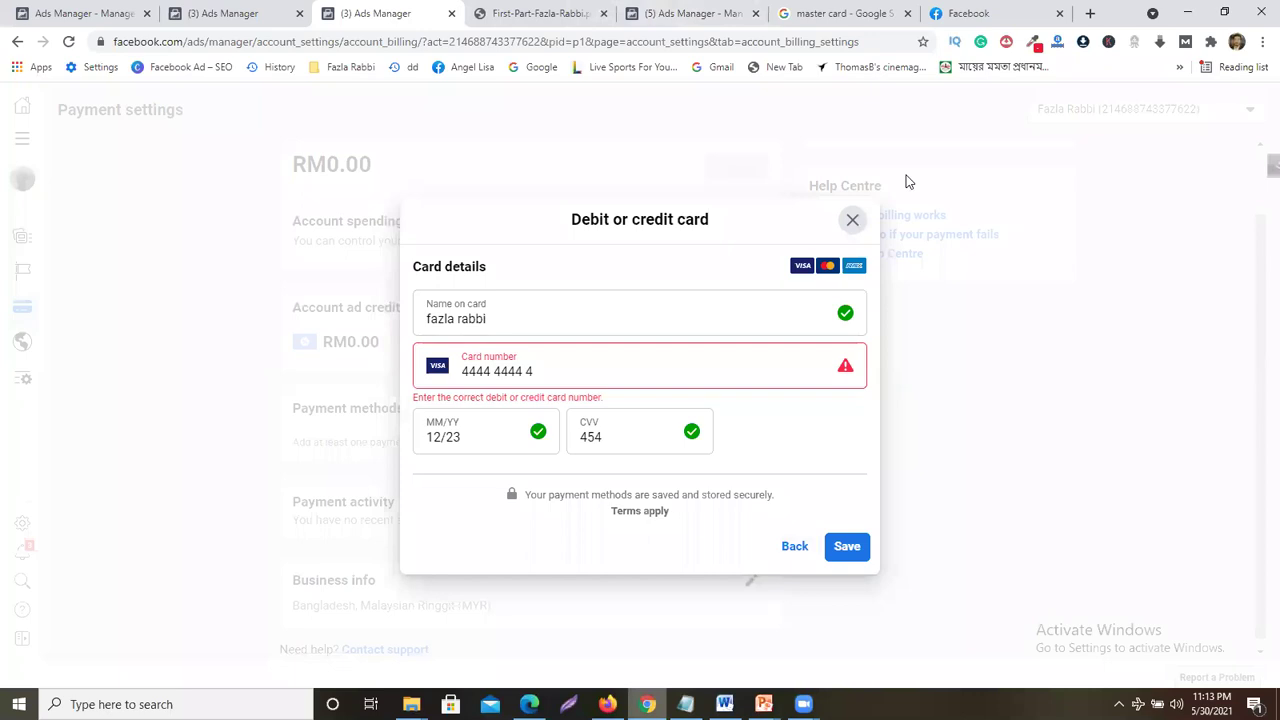
# - Capture the fifth ad account entry in the Campaigns page's account list as a screenshot and copy it
pyautogui.click(88, 13)
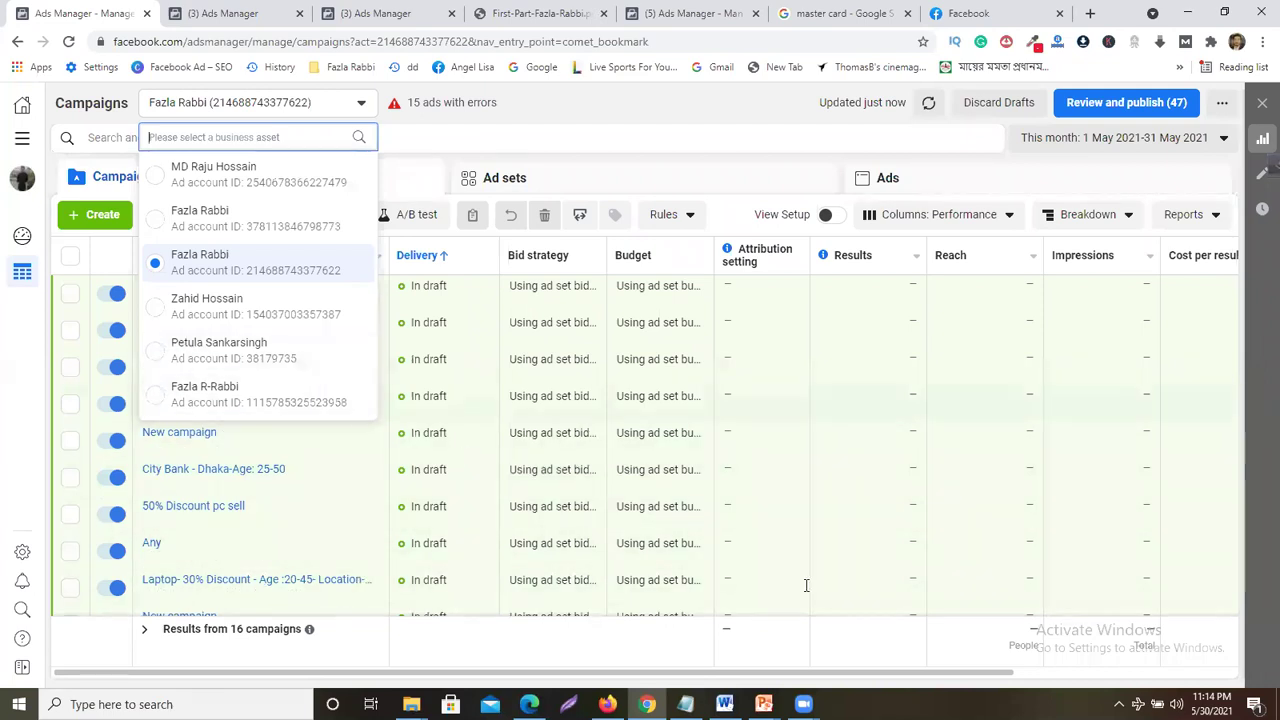
pyautogui.press('Print')
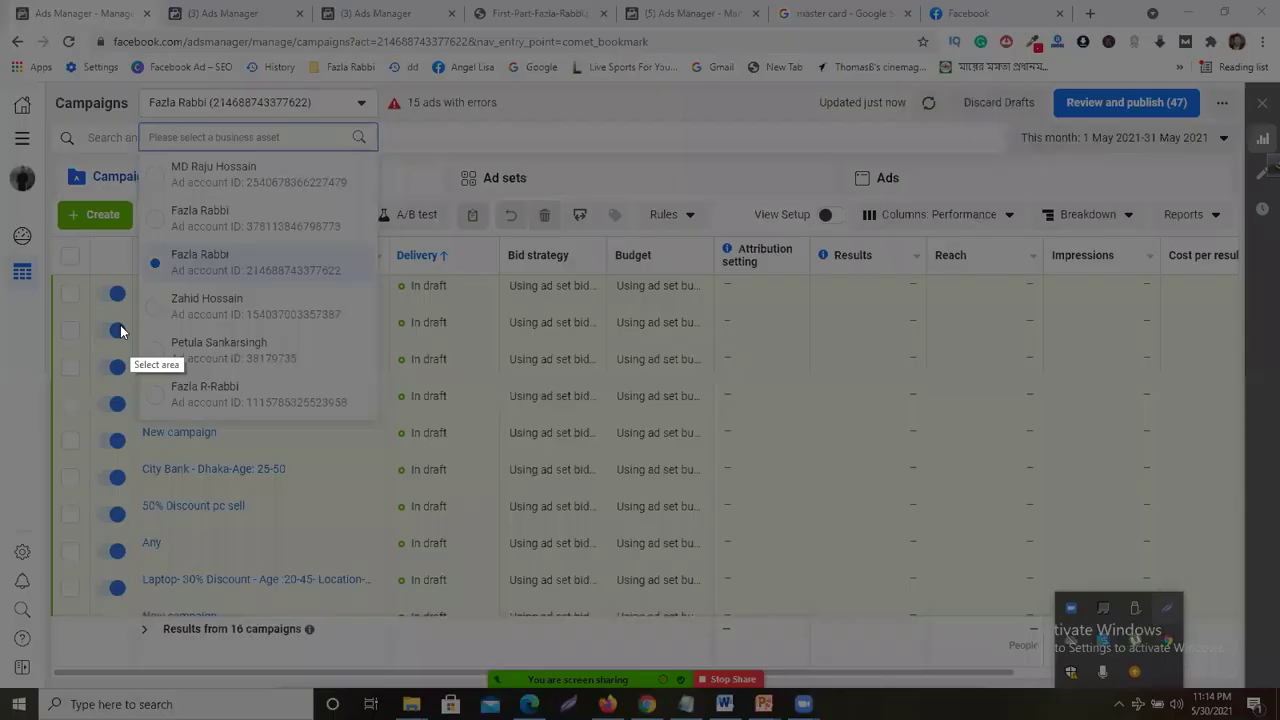
pyautogui.moveTo(120, 326); pyautogui.dragTo(310, 359)
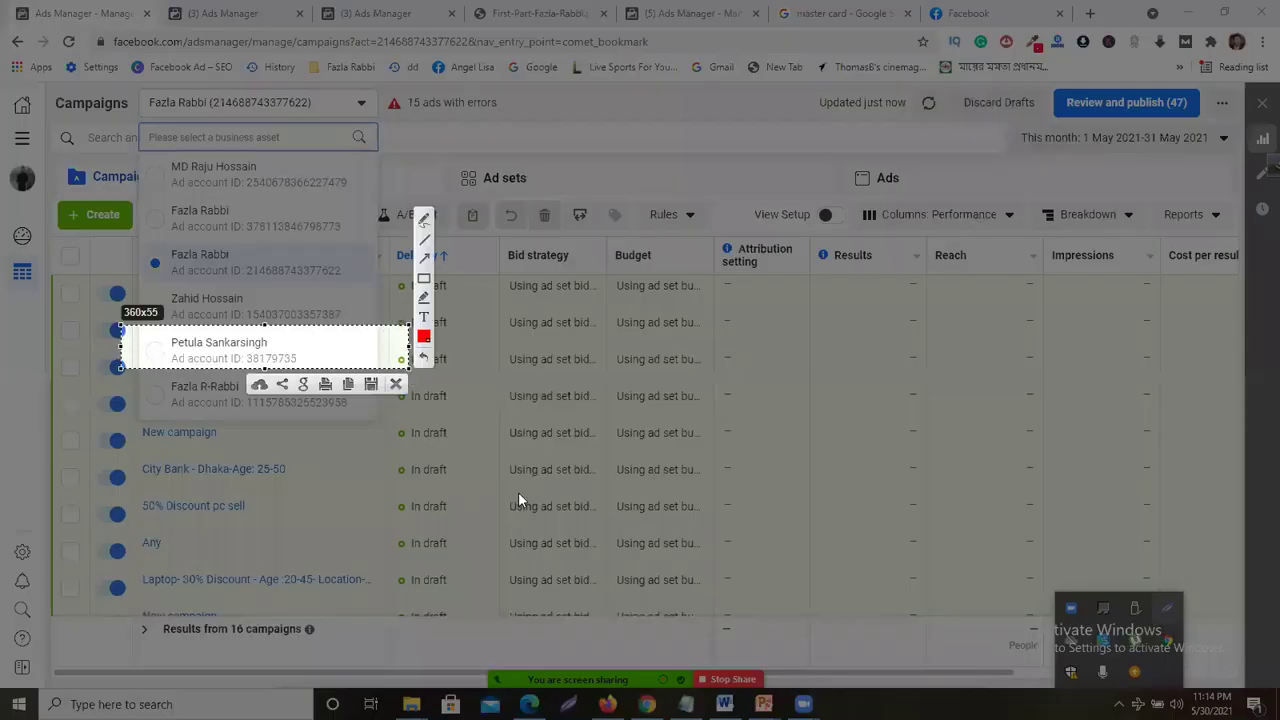
pyautogui.hotkey('ctrl', 'c')
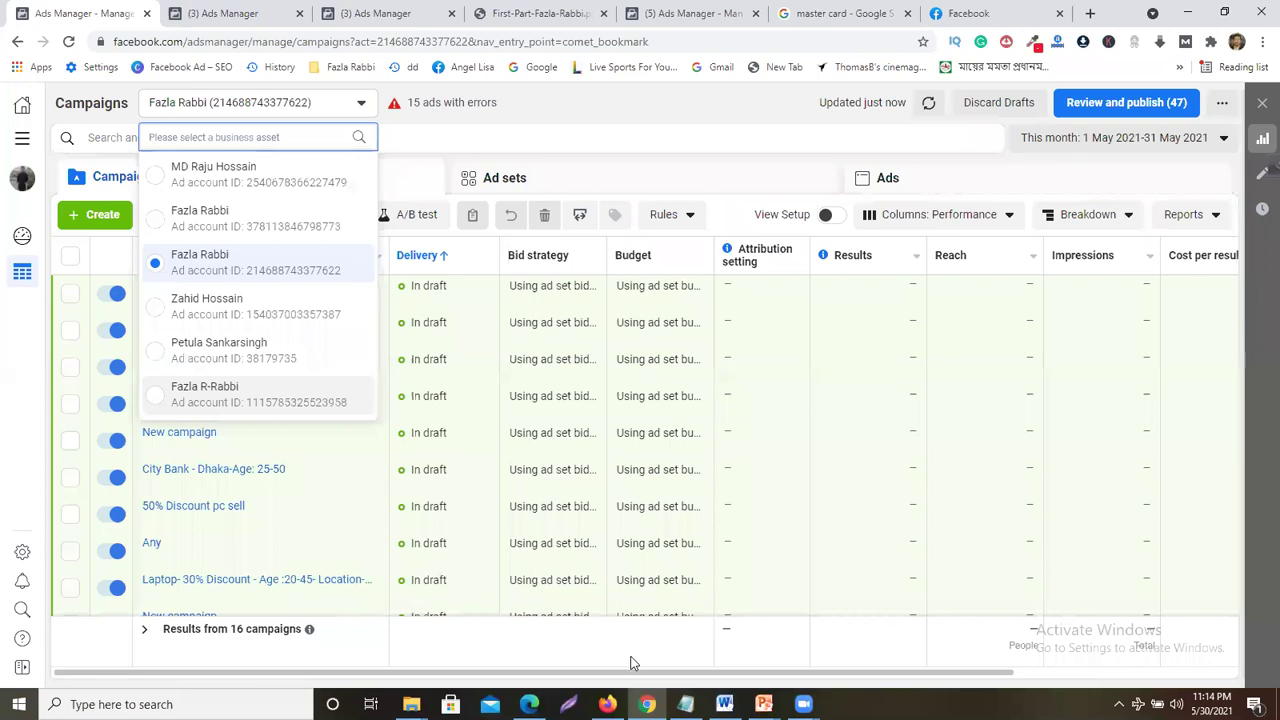
# - Switch to the fifth listed ad account and open its ad account settings to review the advertiser and admin roles
pyautogui.click(158, 350)
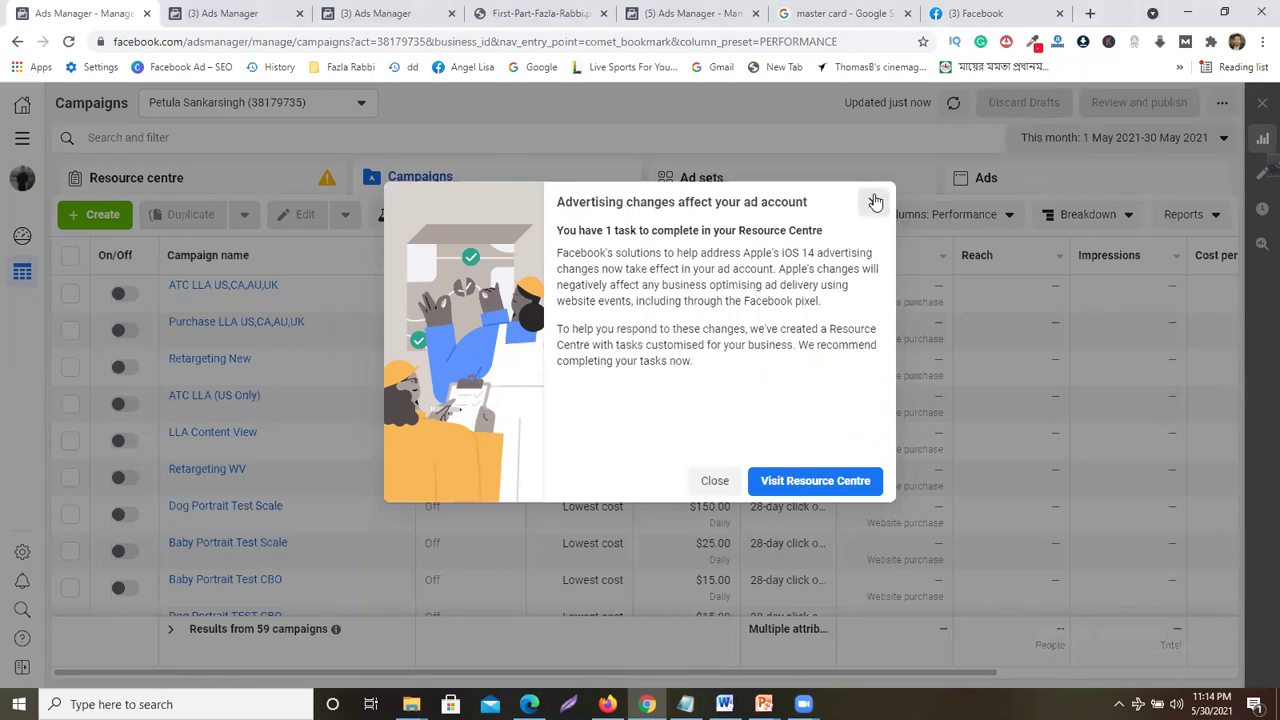
pyautogui.click(20, 147)
pyautogui.click(22, 145)
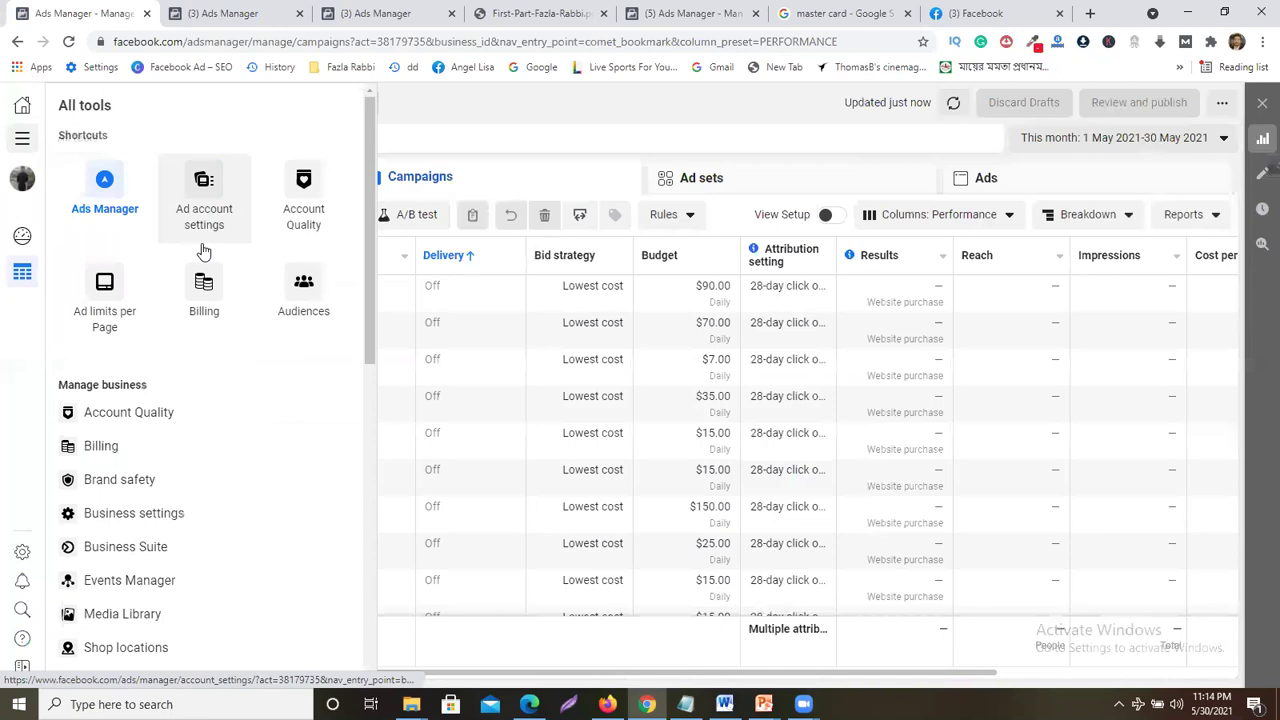
pyautogui.click(214, 209)
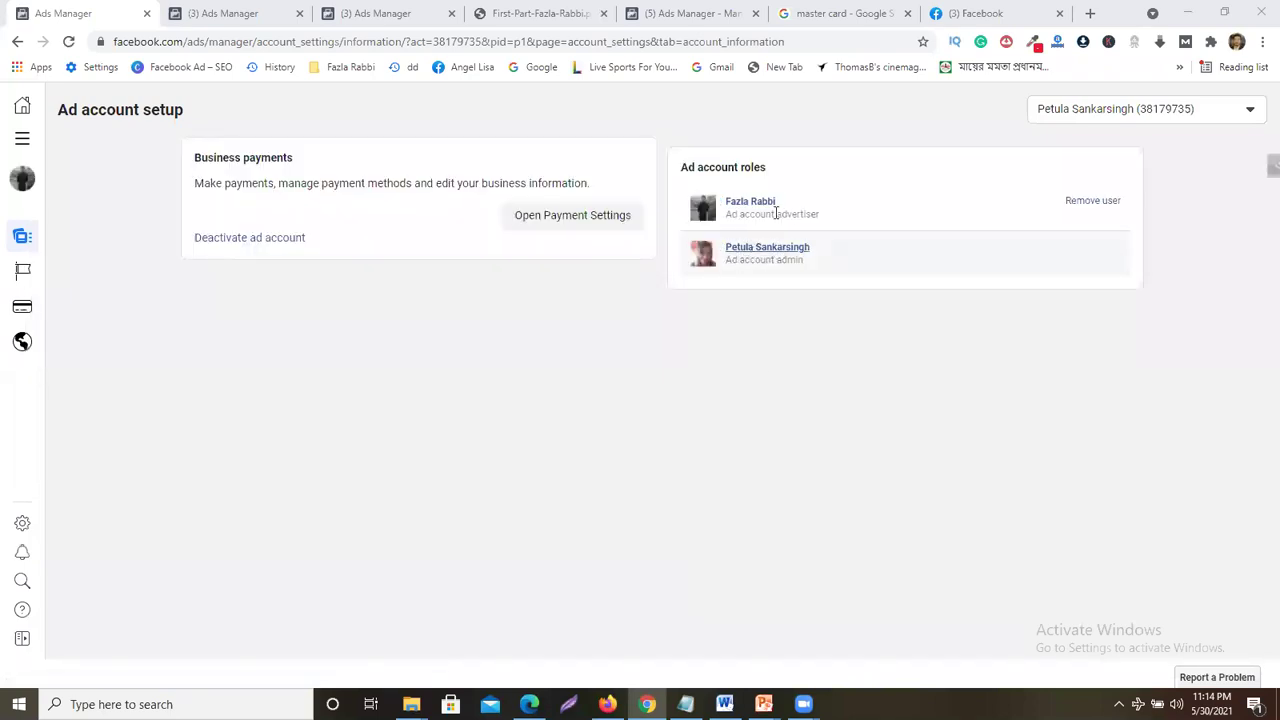
pyautogui.moveTo(822, 215); pyautogui.dragTo(810, 215)
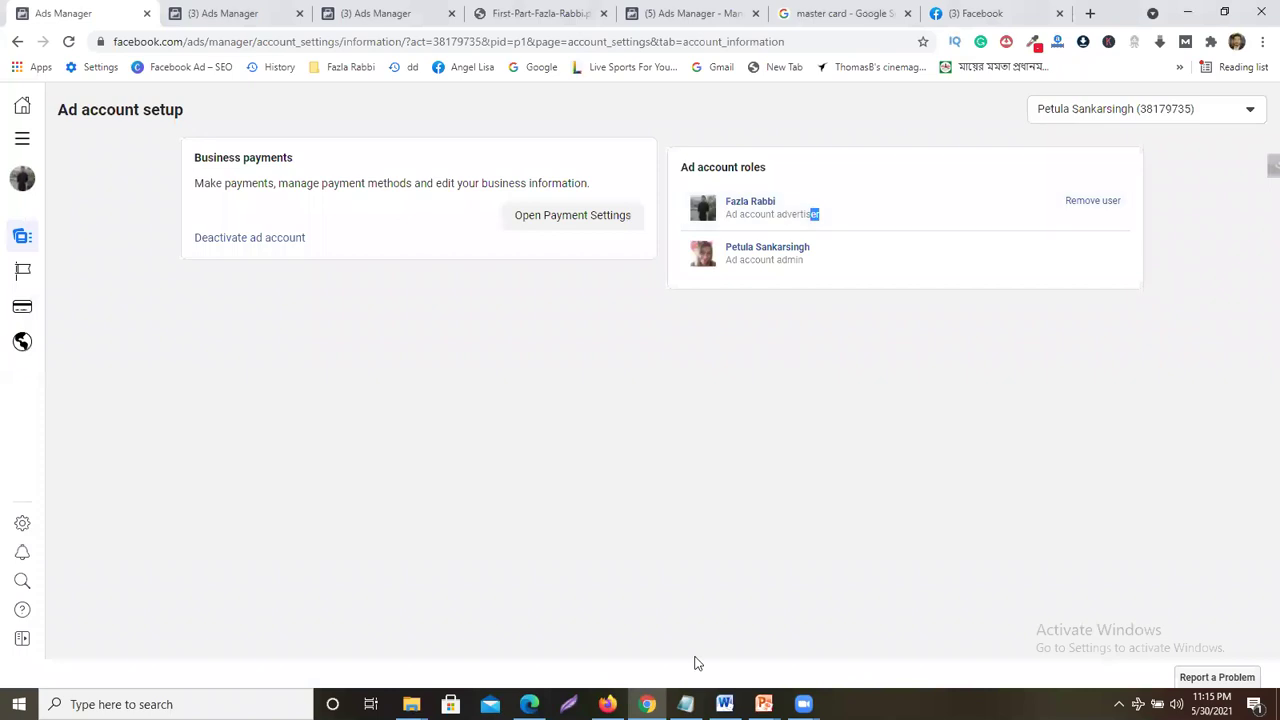
pyautogui.click(840, 350)
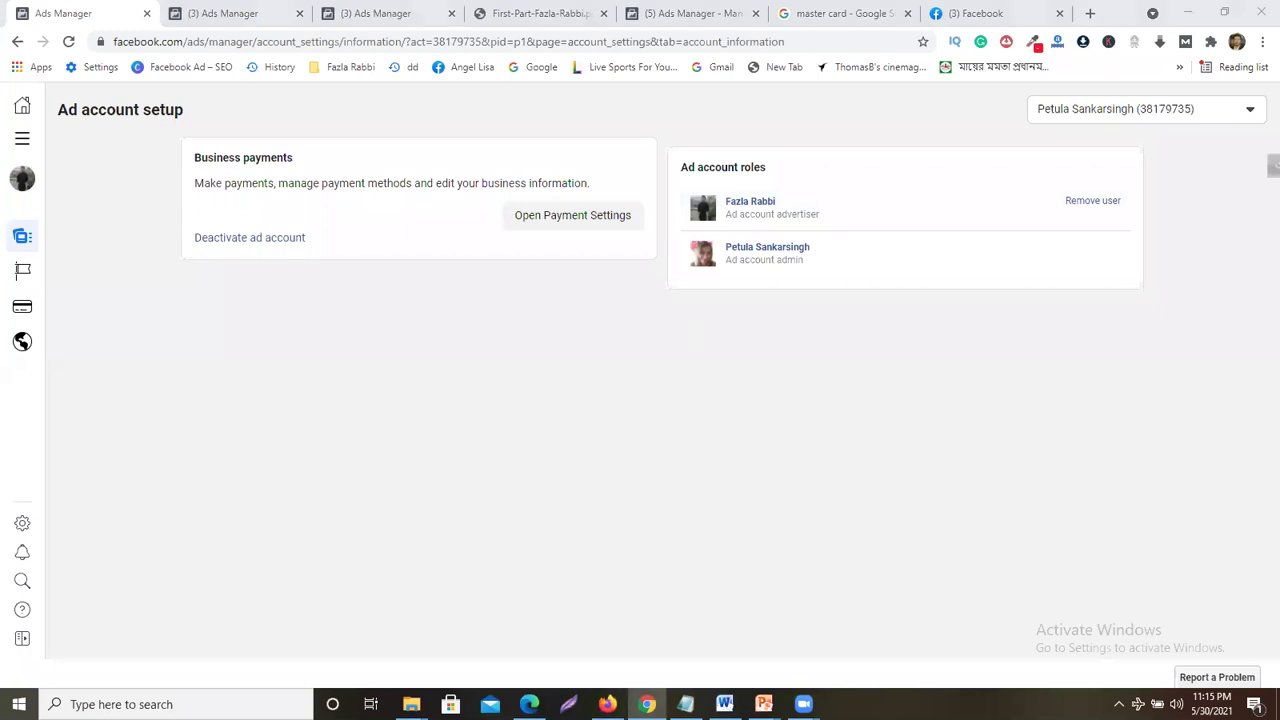
# - Switch to the Word document and try a "Passport" note below the Marketplace line
pyautogui.hotkey('alt', 'Tab')
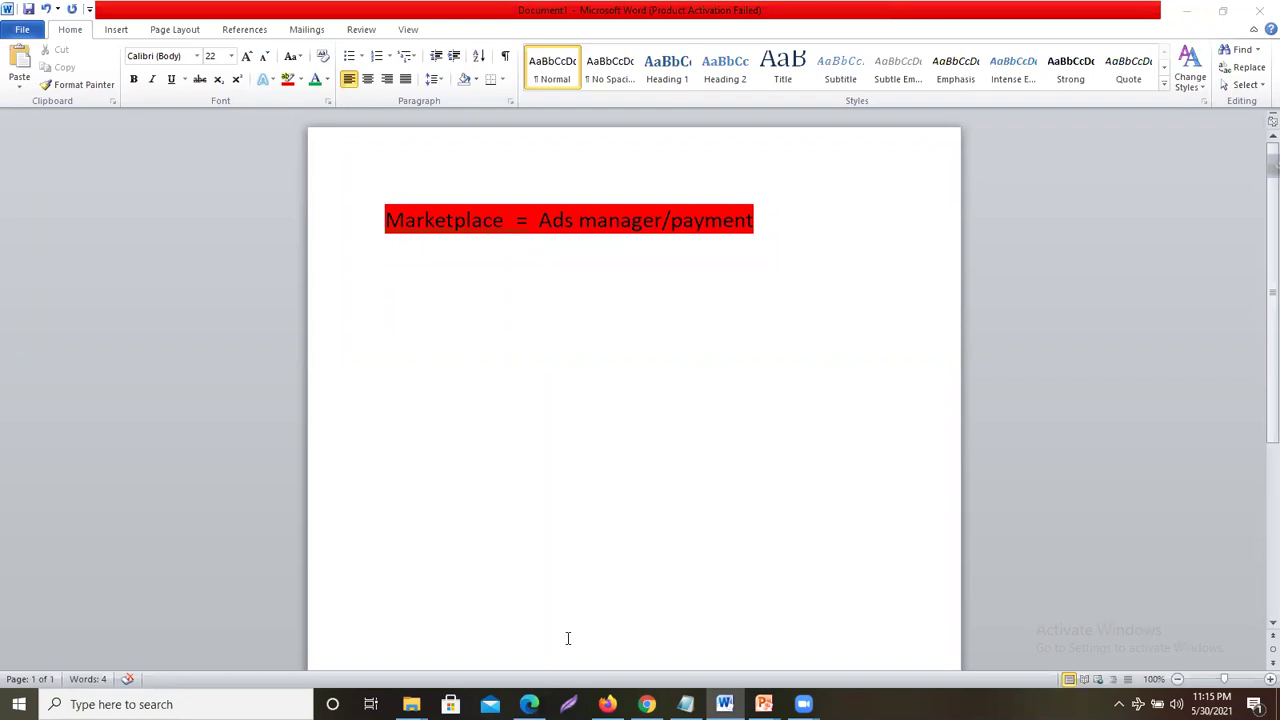
pyautogui.click(557, 427)
pyautogui.write('Passport=')
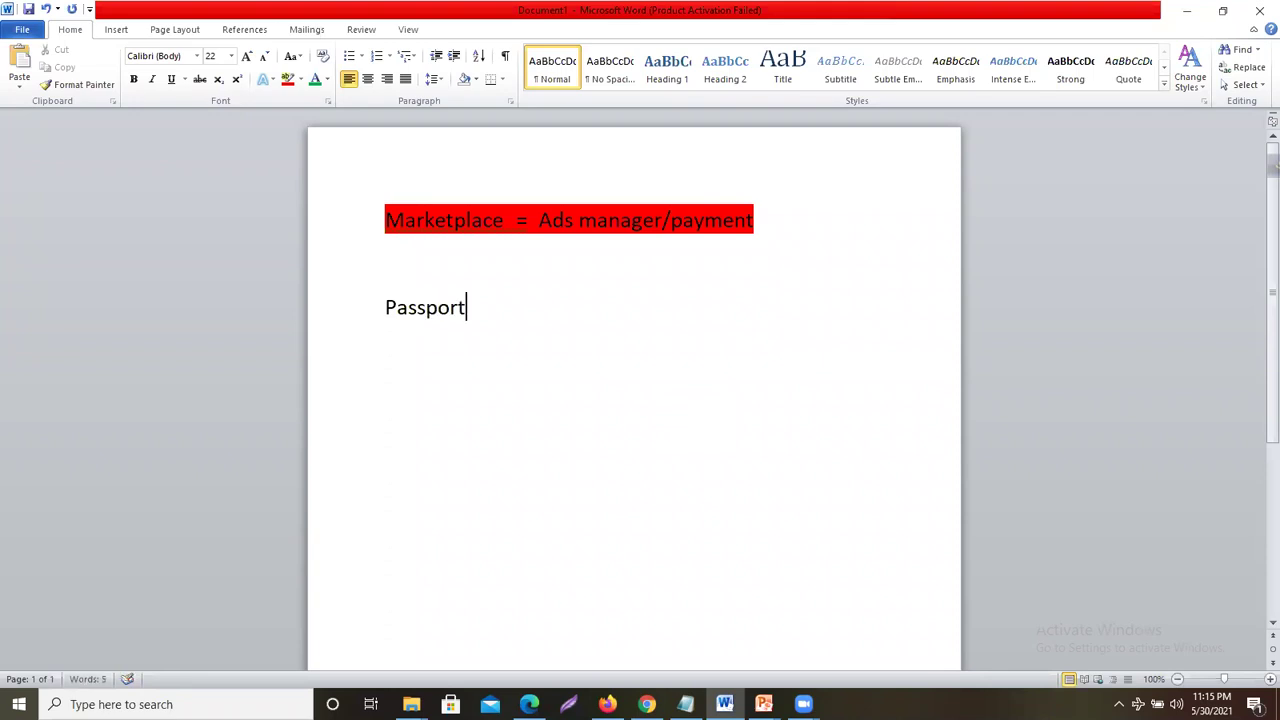
pyautogui.press('BackSpace')
pyautogui.press('Return')
pyautogui.write('M')
pyautogui.press('BackSpace')
pyautogui.press('BackSpace')
pyautogui.press('BackSpace')
pyautogui.press('BackSpace')
pyautogui.press('BackSpace')
pyautogui.press('BackSpace')
pyautogui.press('BackSpace')
pyautogui.press('BackSpace')
pyautogui.press('BackSpace')
pyautogui.press('BackSpace')
# - Write the note lines "Dual currency", "550 tk", "2 copy" and "passport" below the Marketplace line
pyautogui.write('D')
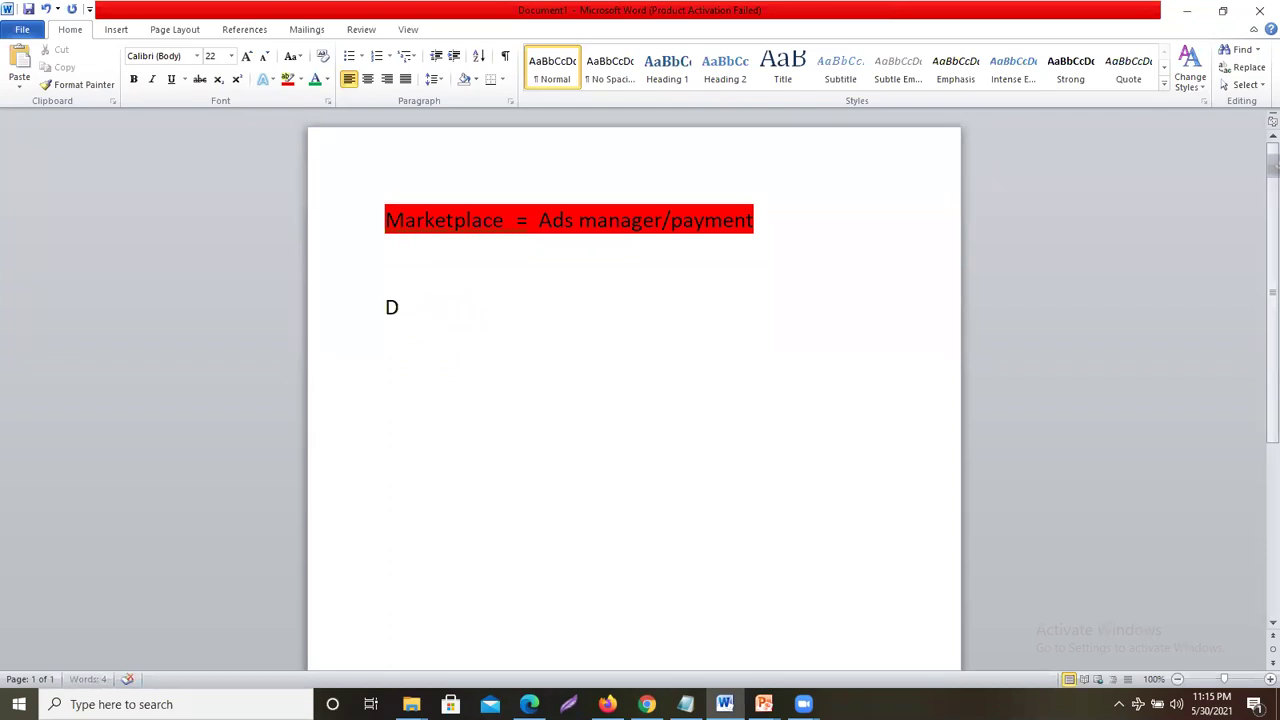
pyautogui.write('ual currency mastercard')
pyautogui.press('Return')
pyautogui.press('BackSpace')
pyautogui.press('BackSpace')
pyautogui.press('BackSpace')
pyautogui.press('BackSpace')
pyautogui.press('BackSpace')
pyautogui.press('BackSpace')
pyautogui.press('BackSpace')
pyautogui.press('BackSpace')
pyautogui.press('BackSpace')
pyautogui.press('Return')
pyautogui.write('550 tk')
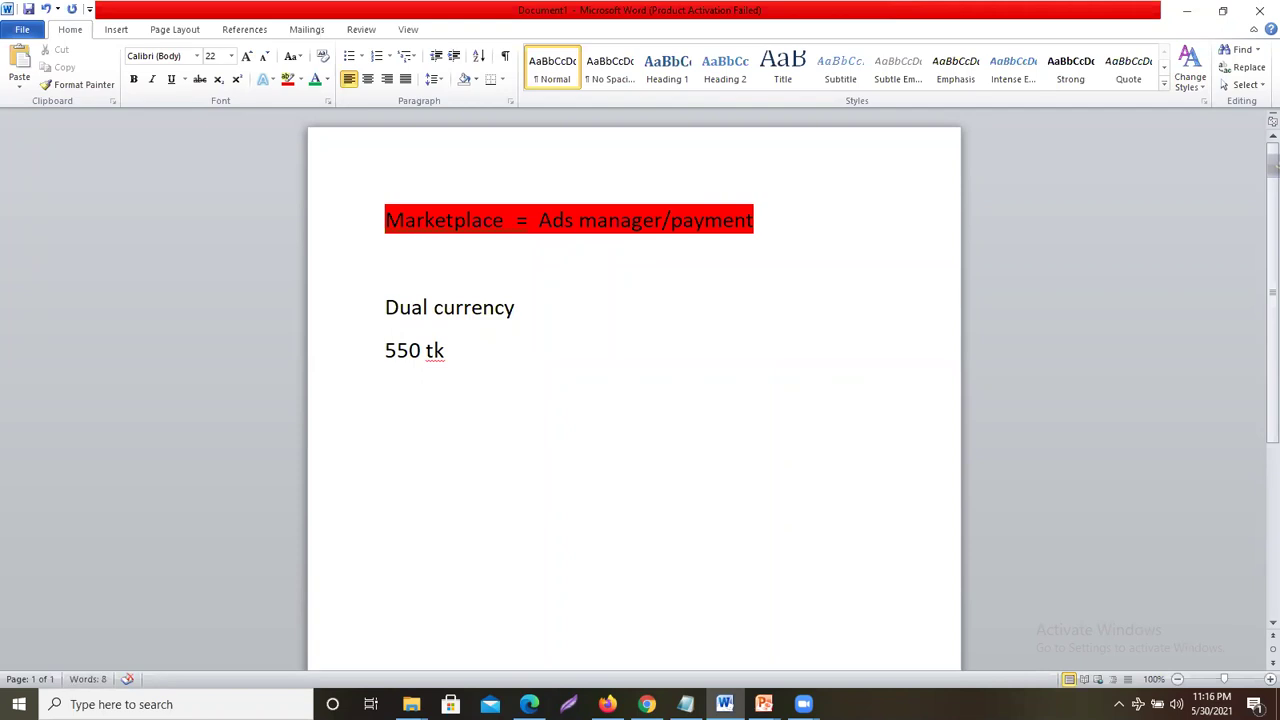
pyautogui.press('Return')
pyautogui.write('2 copy')
pyautogui.press('Return')
pyautogui.write('passport')
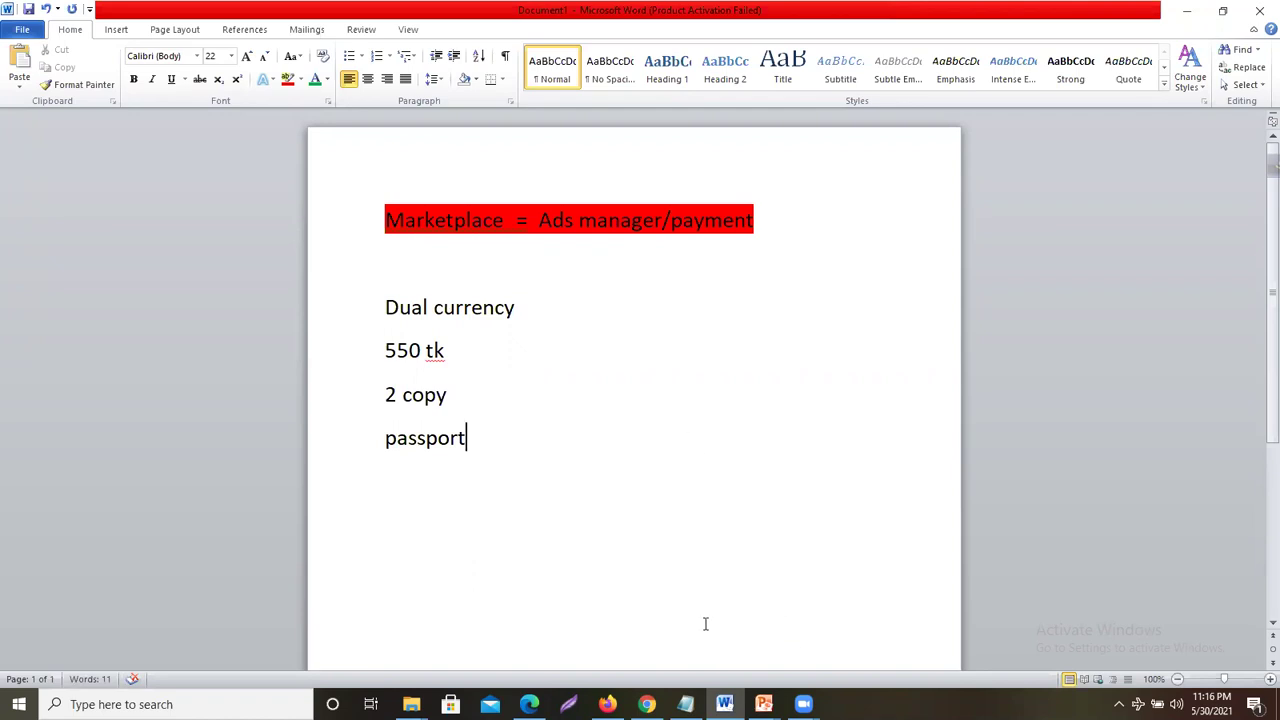
# - Replace the four note lines below the Marketplace line with "Card =" and select it
pyautogui.moveTo(511, 457); pyautogui.dragTo(323, 283)
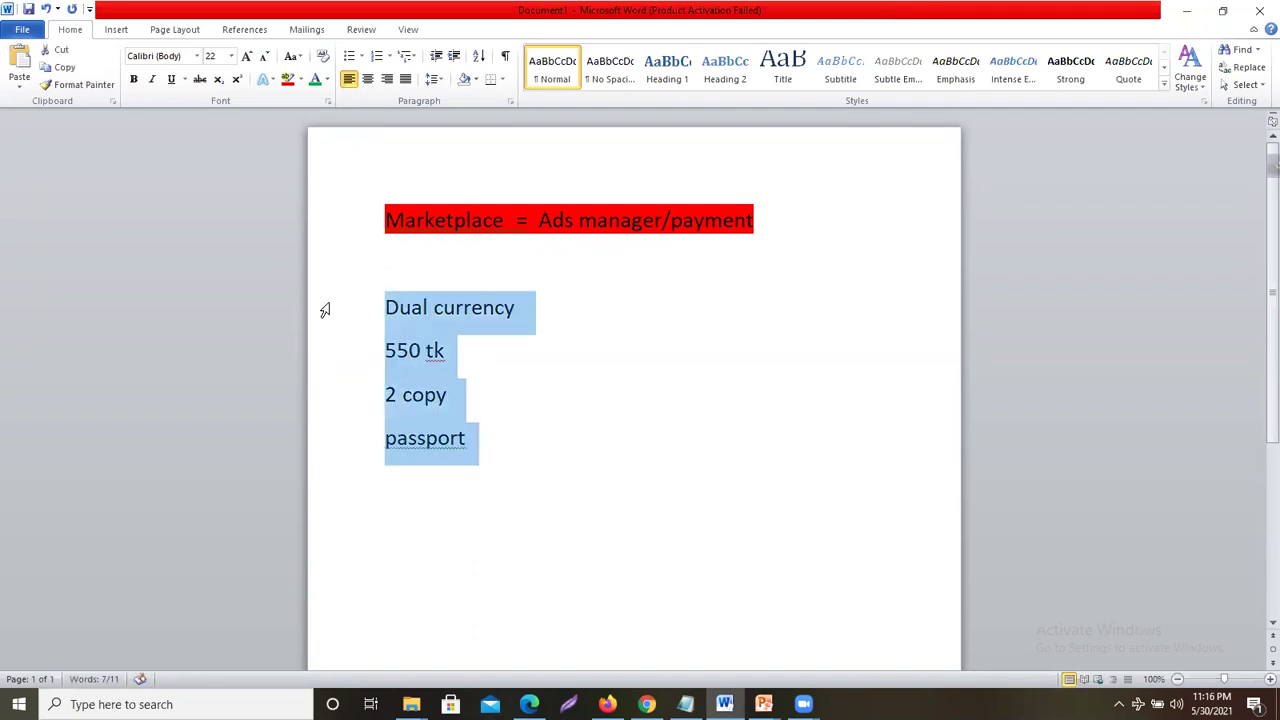
pyautogui.press('BackSpace')
pyautogui.write('Card====')
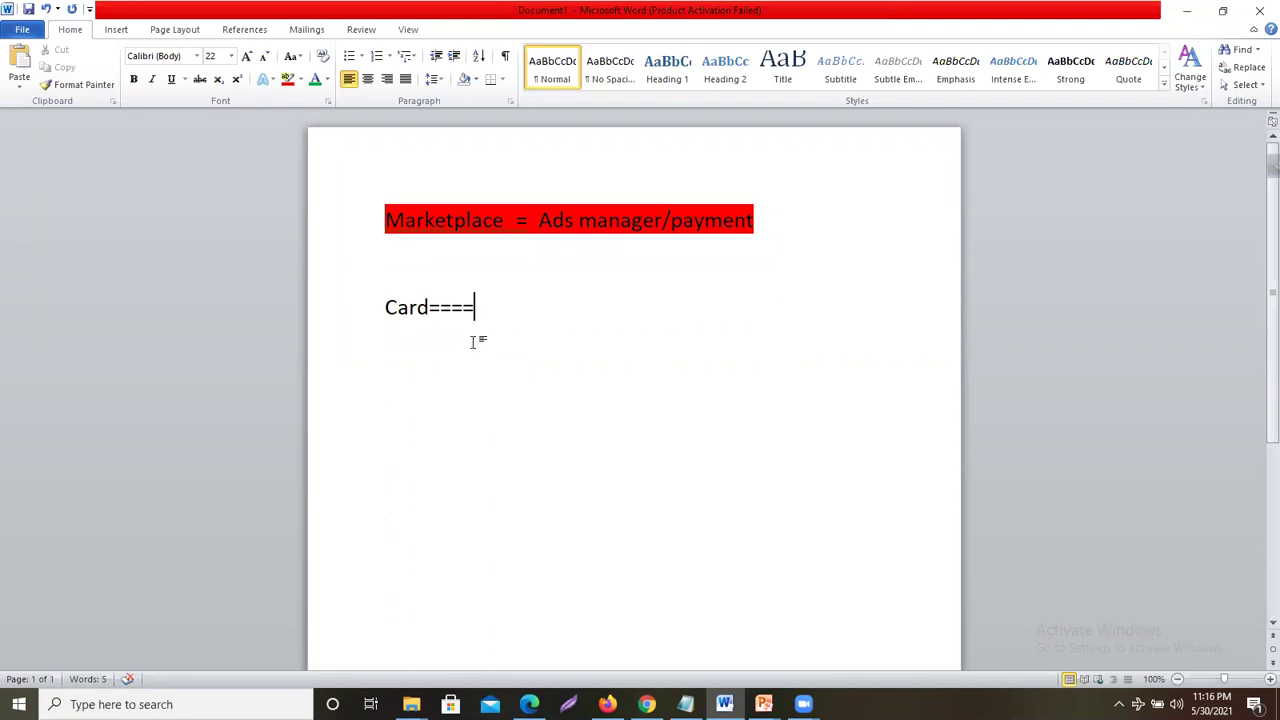
pyautogui.moveTo(382, 305); pyautogui.dragTo(503, 305)
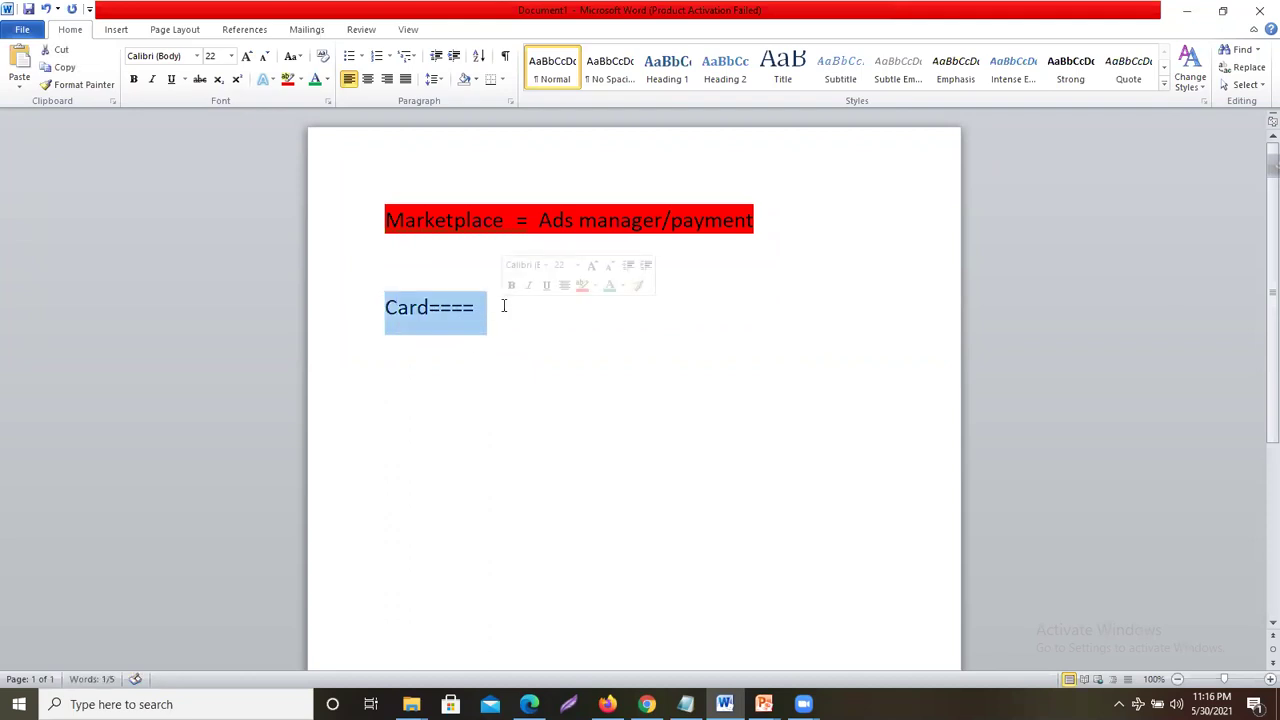
pyautogui.press('BackSpace')
pyautogui.write('Card ')
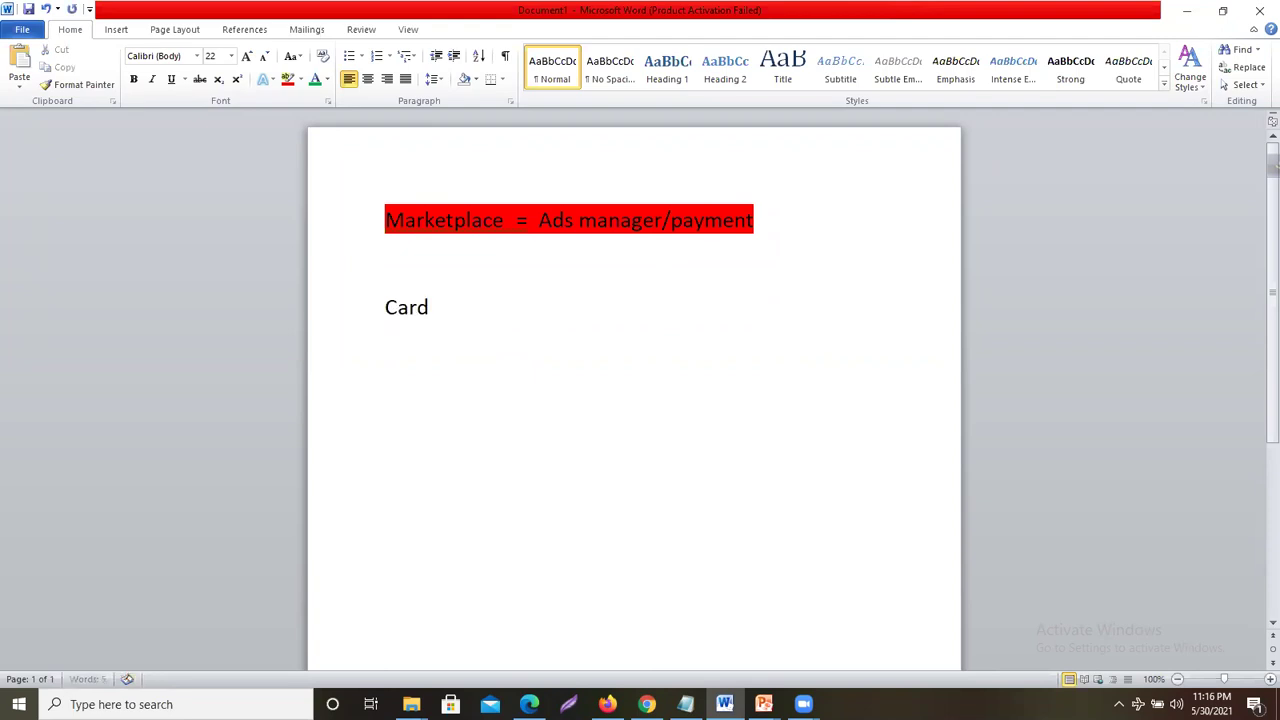
pyautogui.write('=')
pyautogui.moveTo(386, 308); pyautogui.dragTo(523, 309)
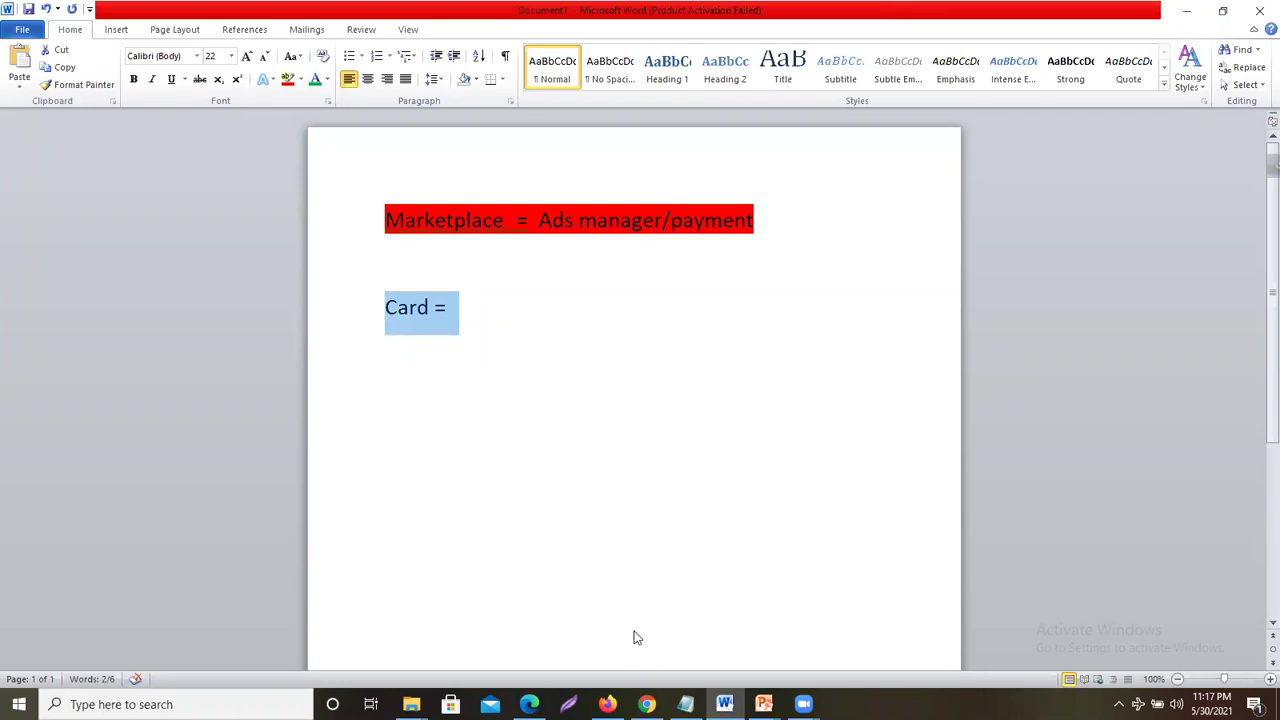
# - Return to the course outline PDF in Chrome and review the Class-1 to Class-4 Facebook marketing topics
pyautogui.hotkey('alt', 'Tab')
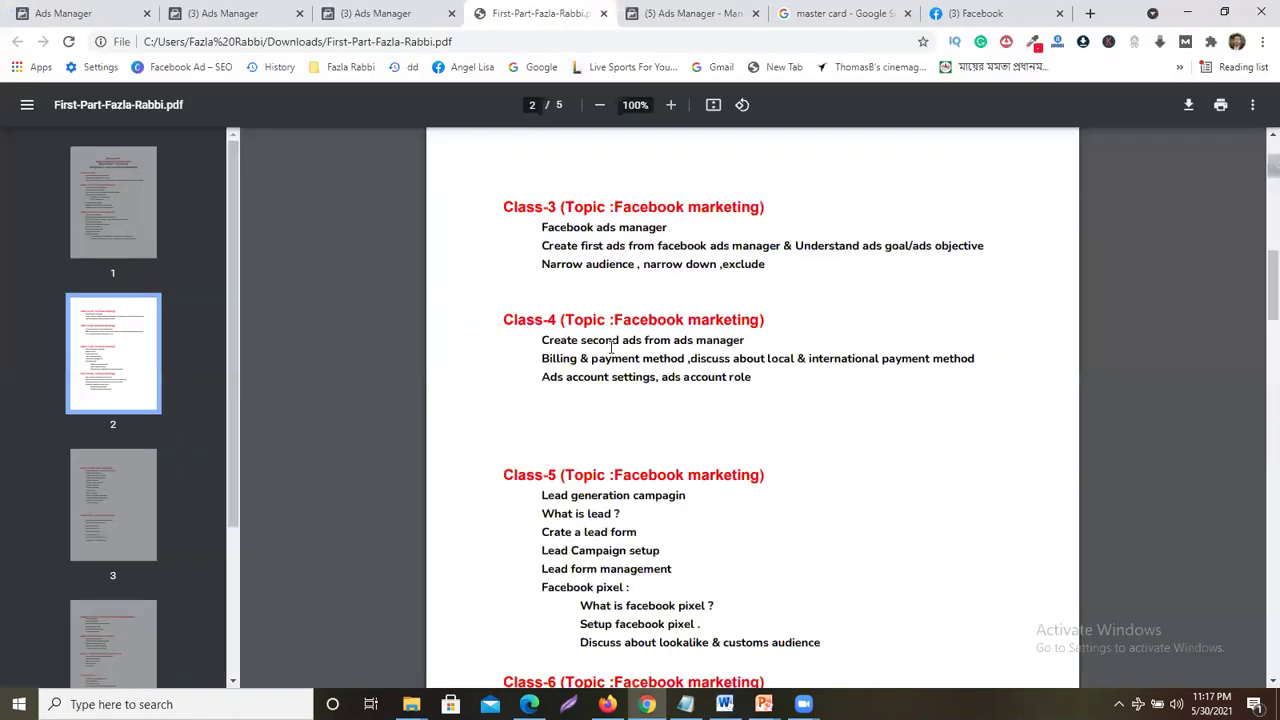
pyautogui.scroll(2, 612, 345)
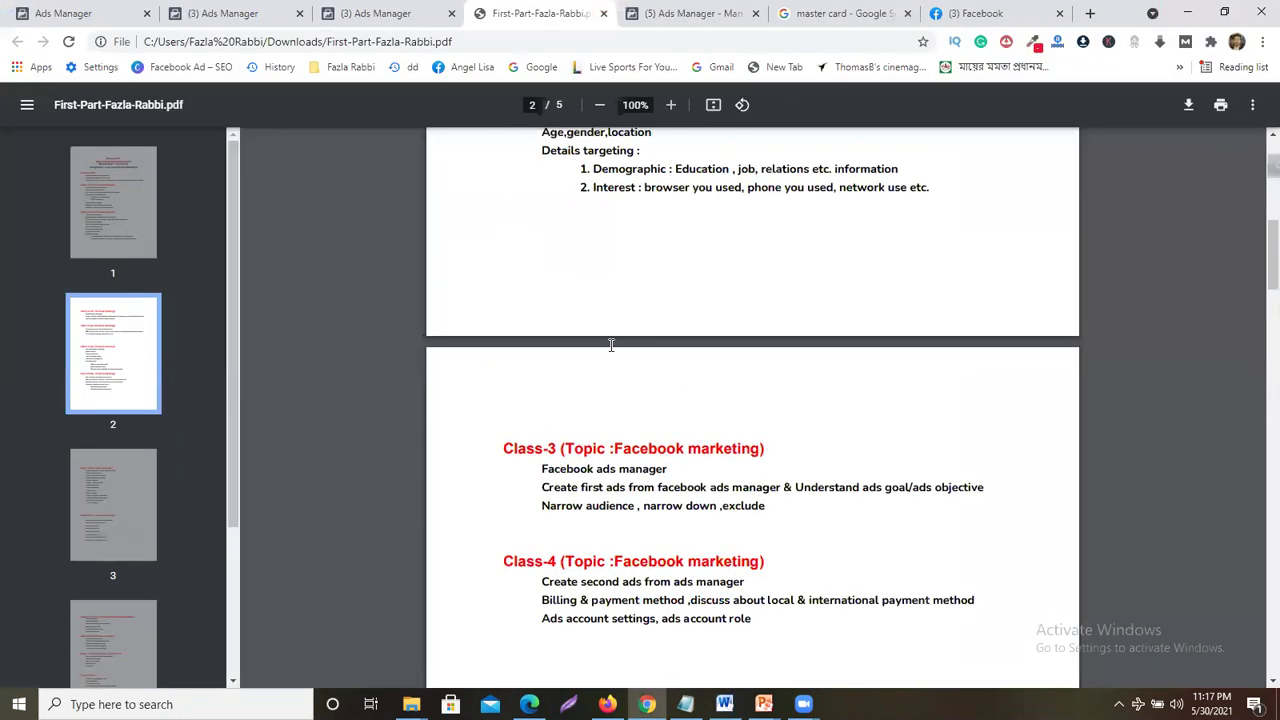
pyautogui.scroll(4, 611, 345)
pyautogui.scroll(1, 586, 360)
pyautogui.moveTo(503, 260); pyautogui.dragTo(648, 482)
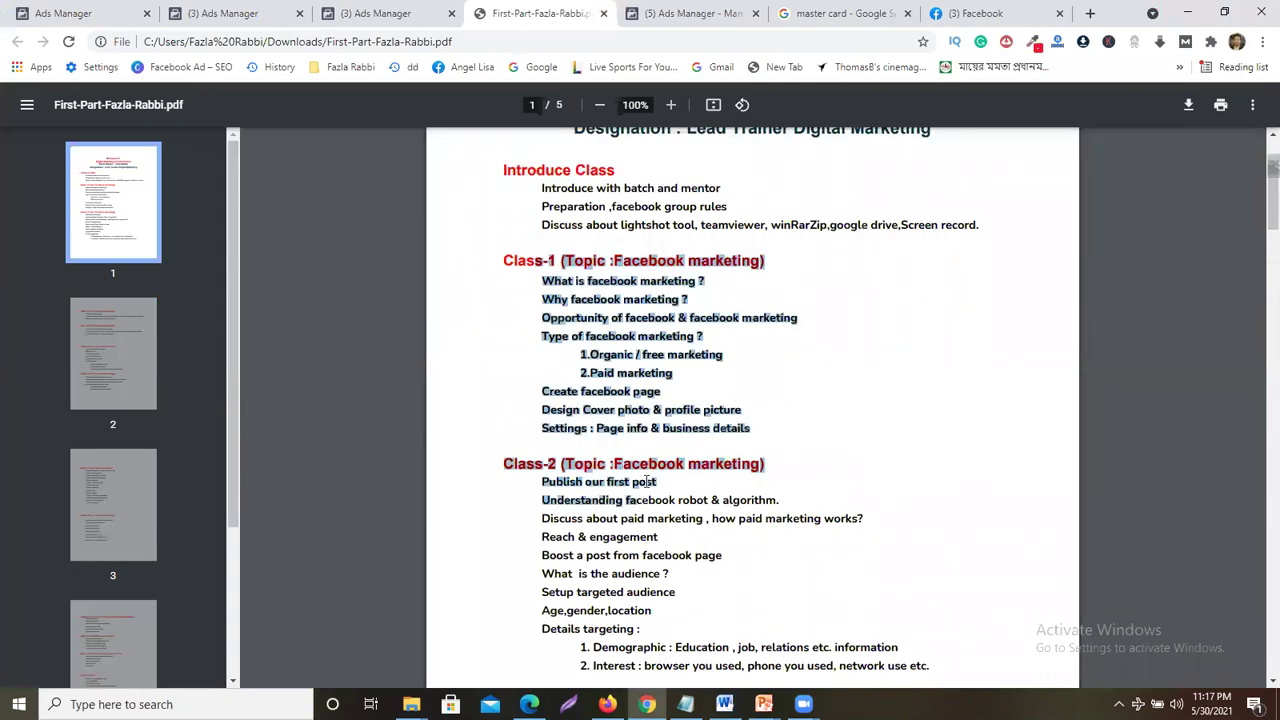
pyautogui.scroll(-3, 717, 440)
pyautogui.scroll(-1, 764, 543)
pyautogui.moveTo(764, 543); pyautogui.dragTo(530, 335)
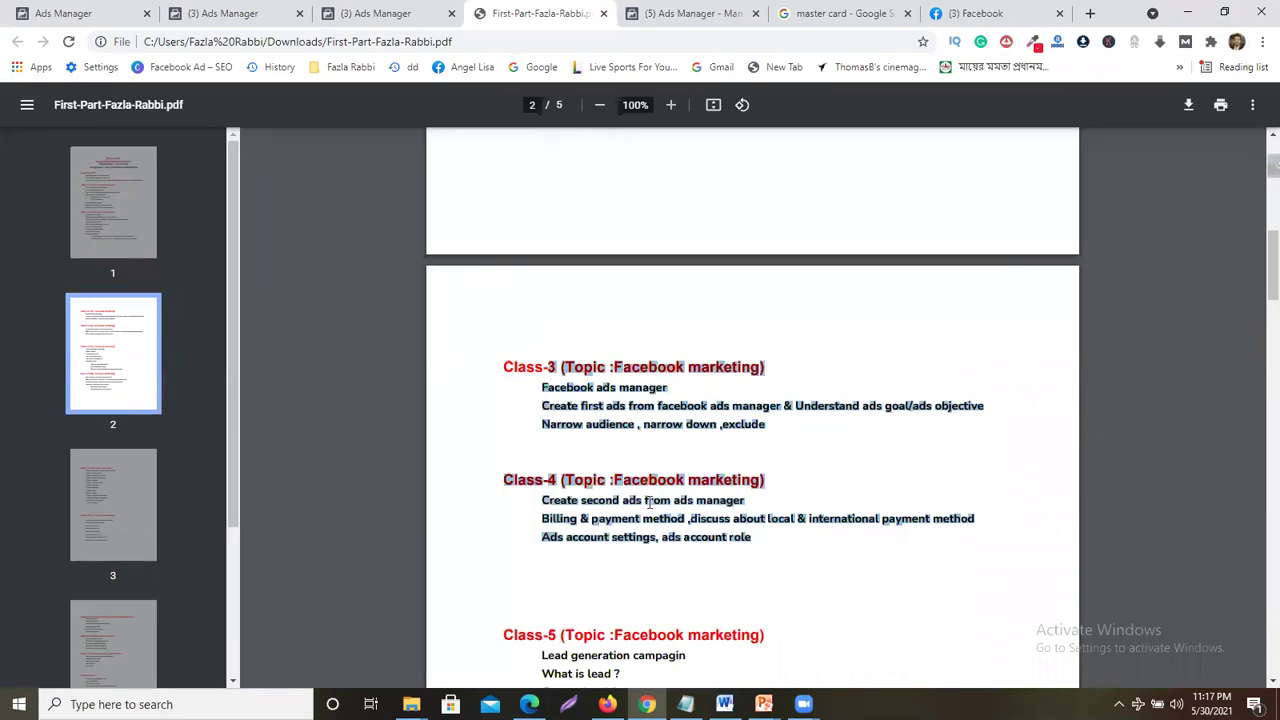
pyautogui.click(752, 539)
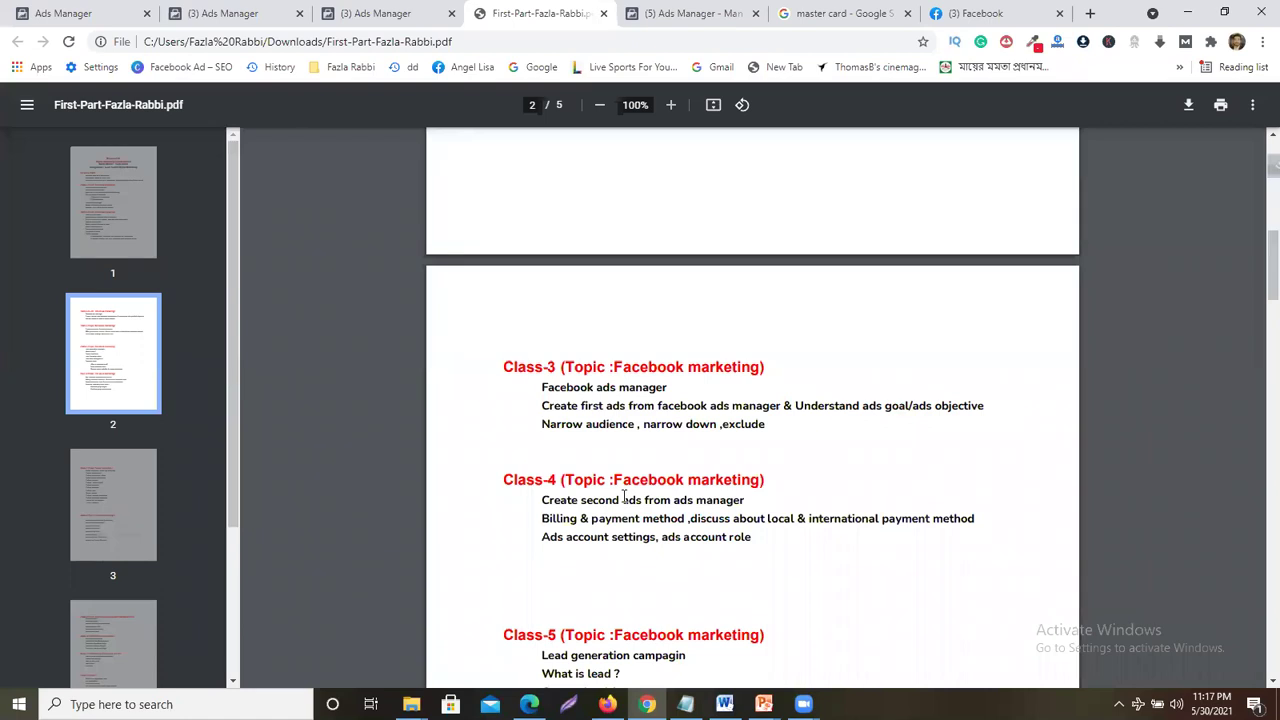
# - Review the Class-5 and Class-6 topics in the course outline, from lead generation to Facebook page transparency
pyautogui.scroll(-2, 624, 497)
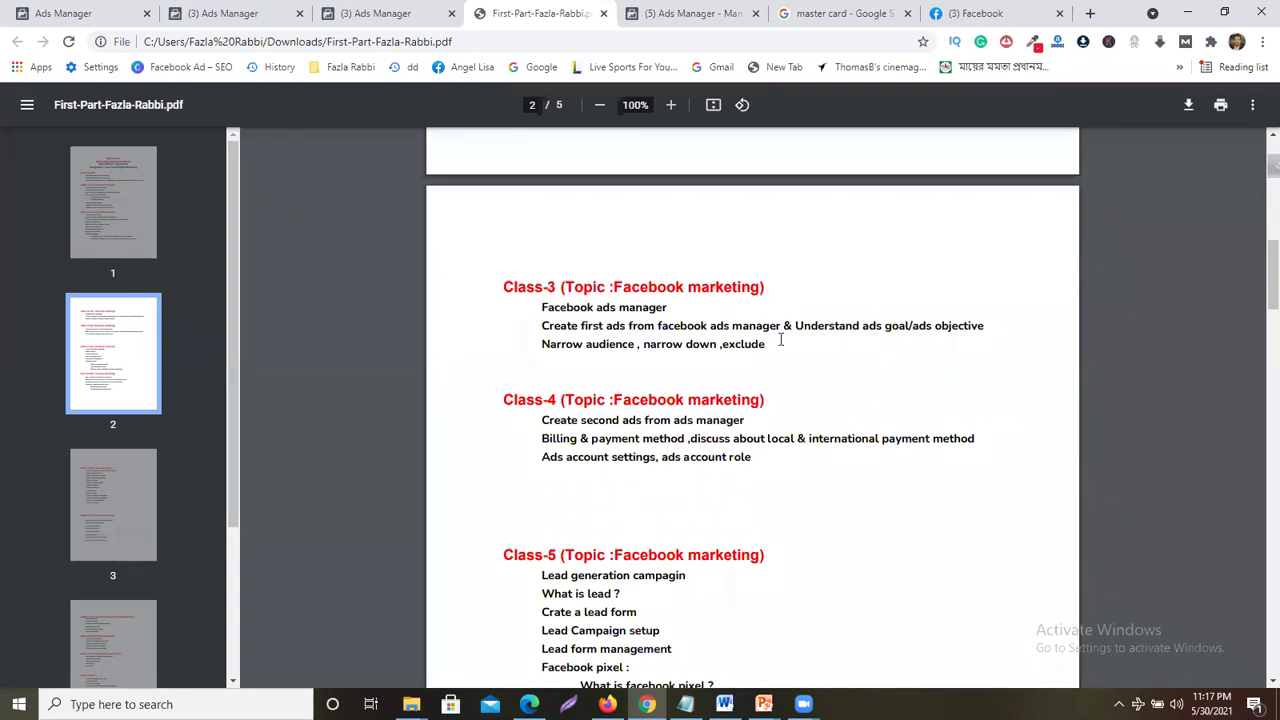
pyautogui.scroll(-2, 781, 340)
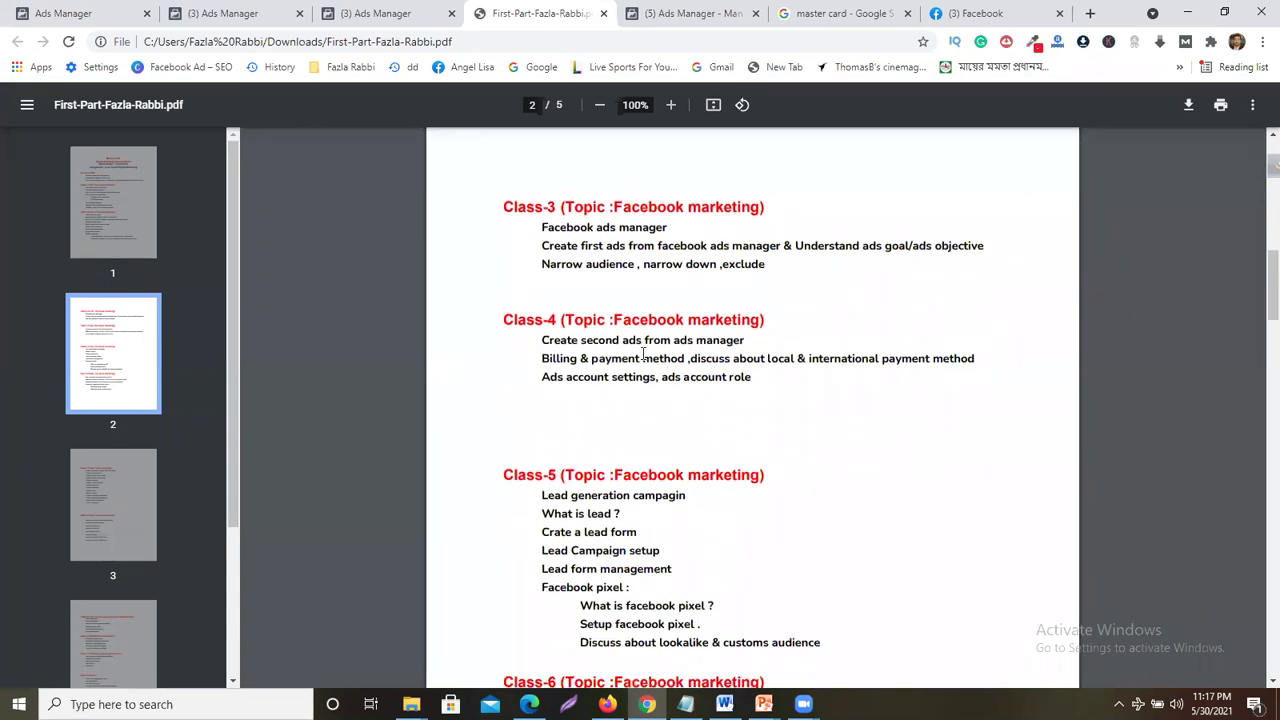
pyautogui.scroll(-3, 686, 488)
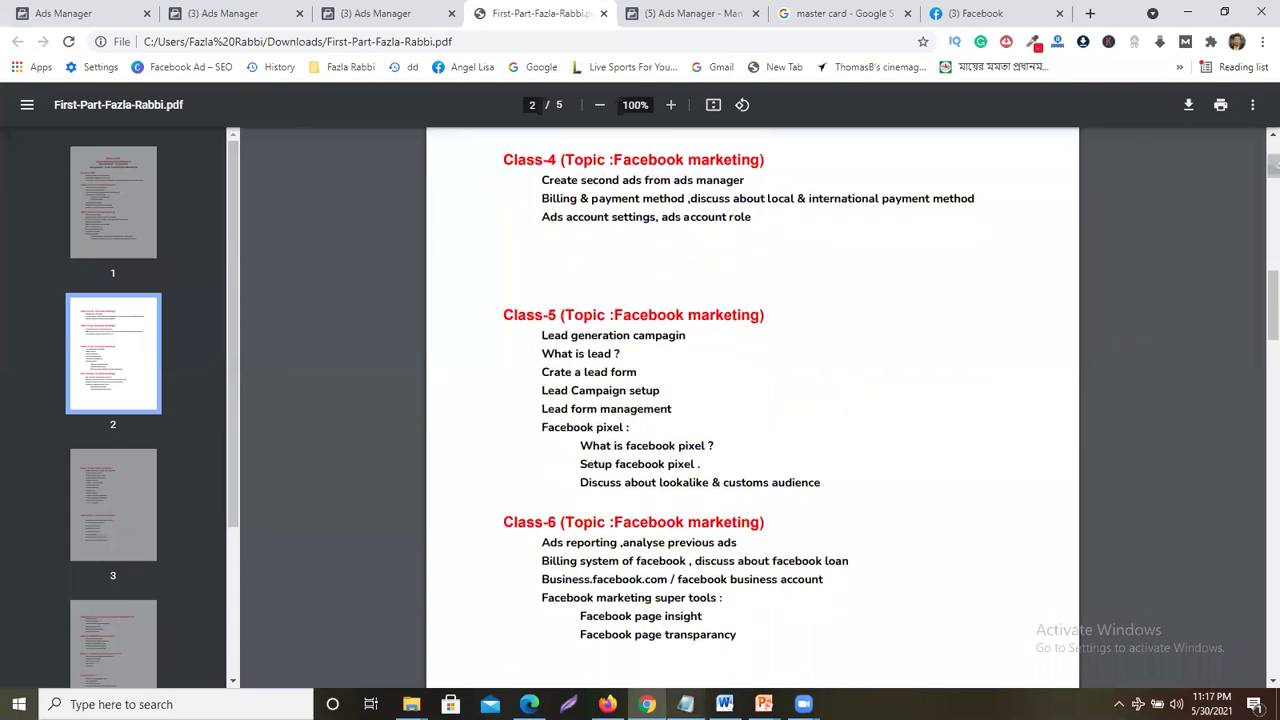
pyautogui.doubleClick(549, 316)
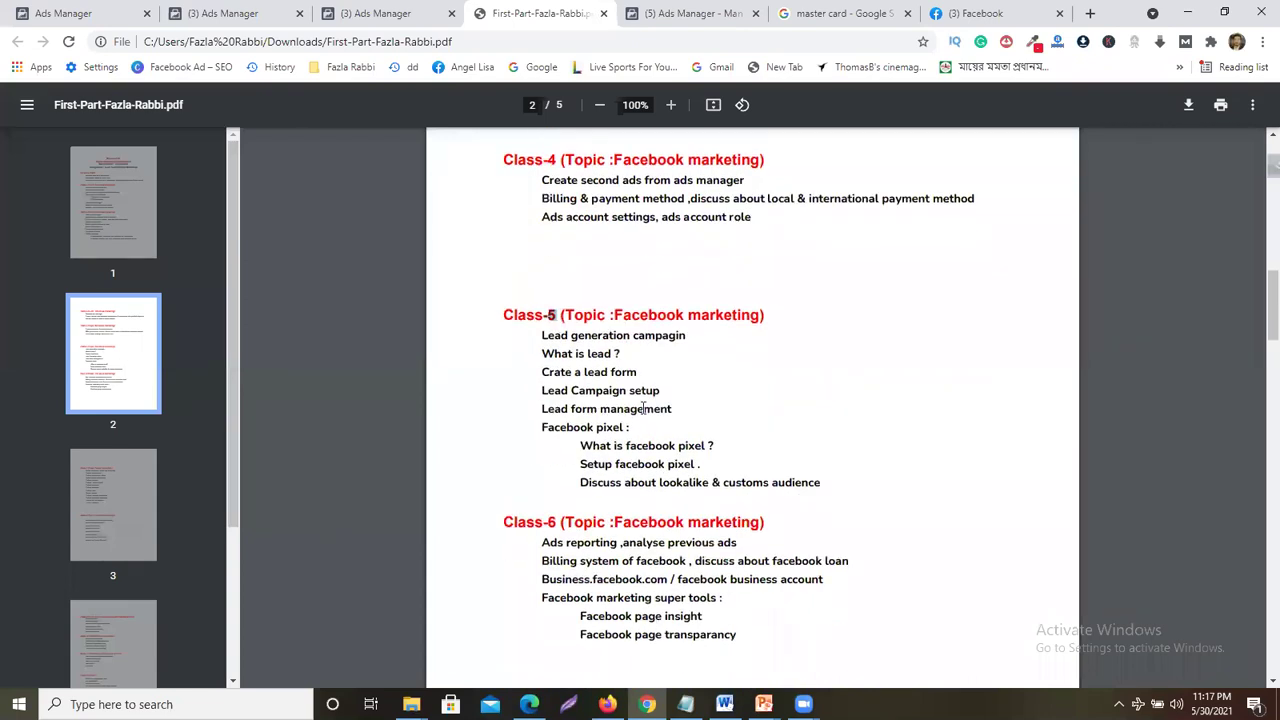
pyautogui.scroll(-2, 643, 406)
pyautogui.moveTo(541, 236); pyautogui.dragTo(670, 602)
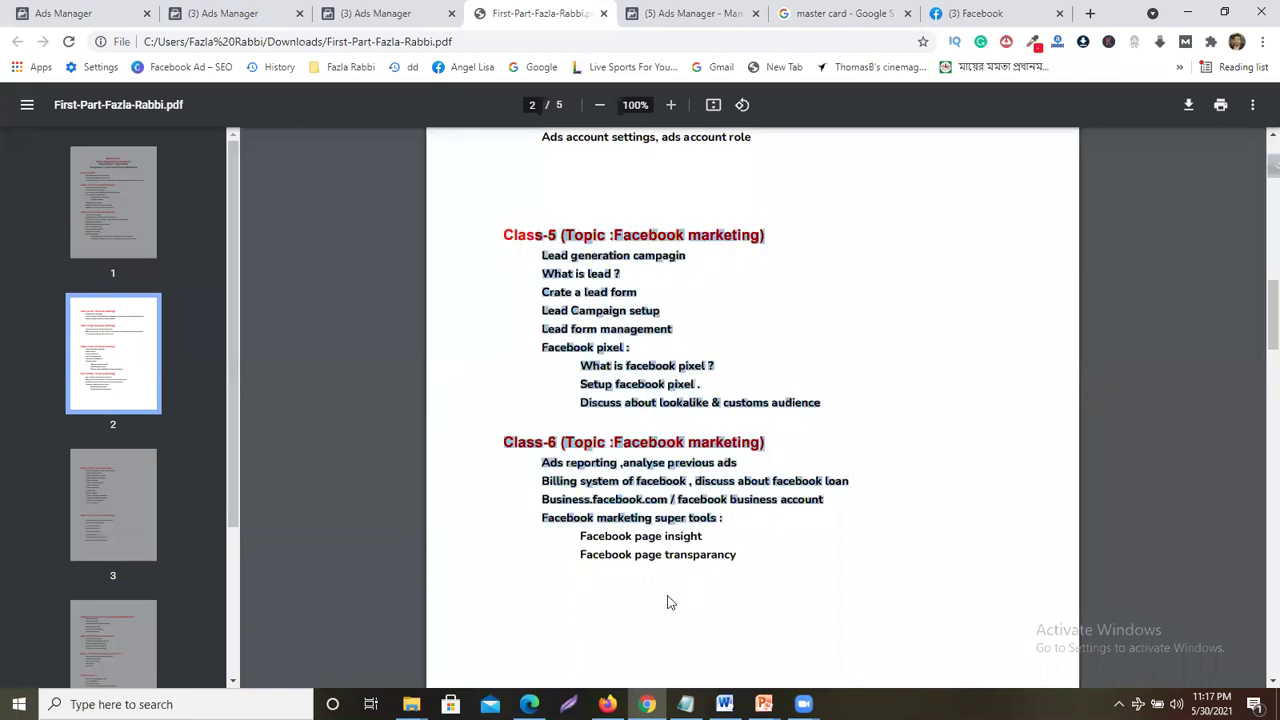
pyautogui.click(633, 513)
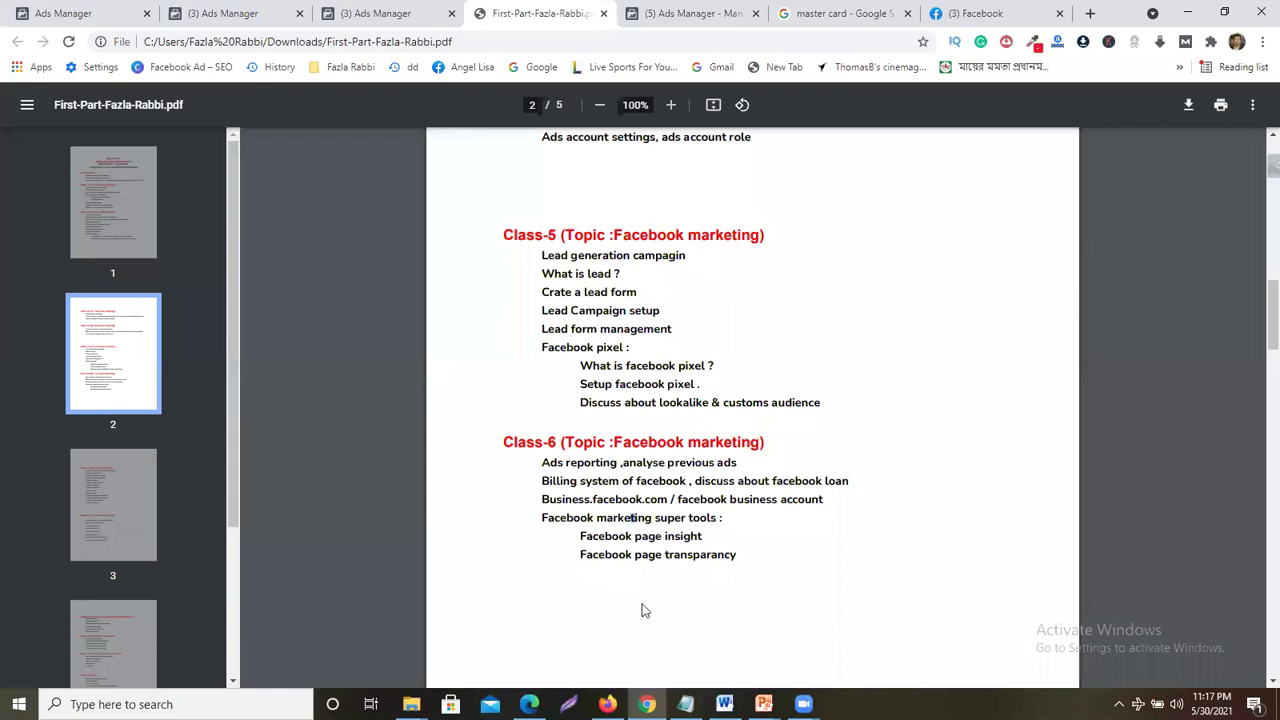
pyautogui.scroll(-1, 661, 399)
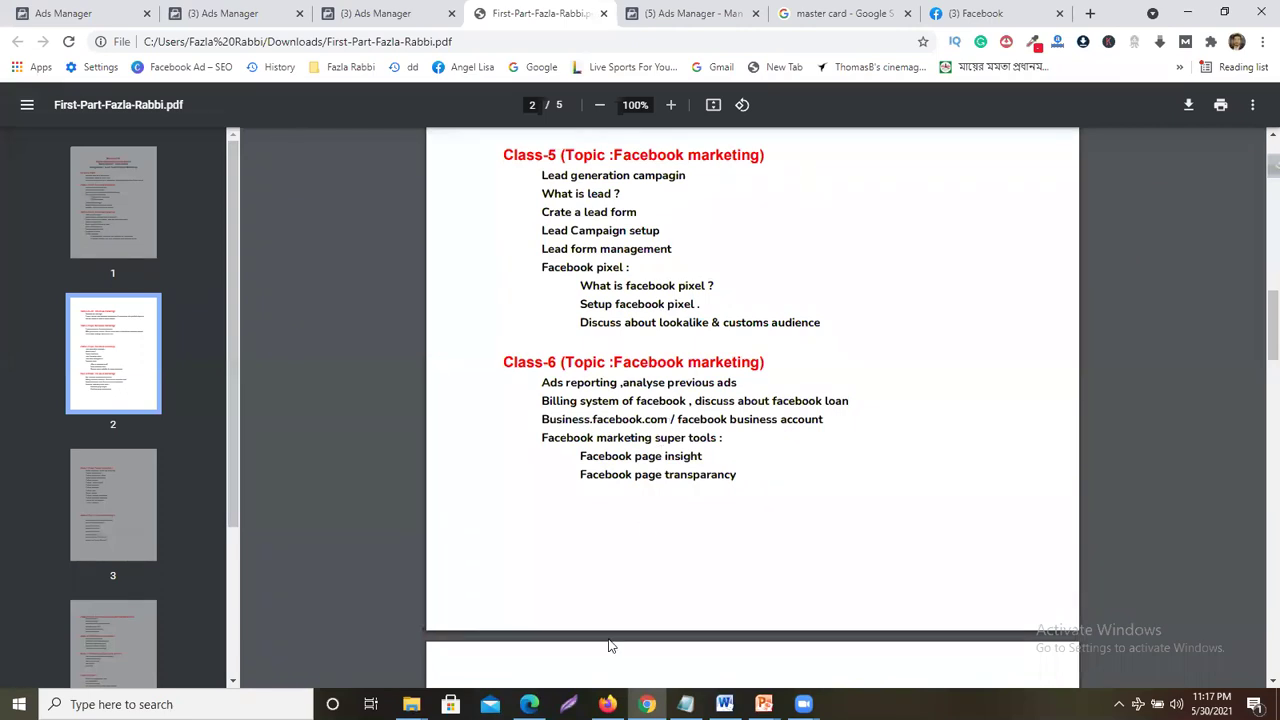
# - Return to the Word document, replace all its text with "Somoy =" and select the new line
pyautogui.click(724, 704)
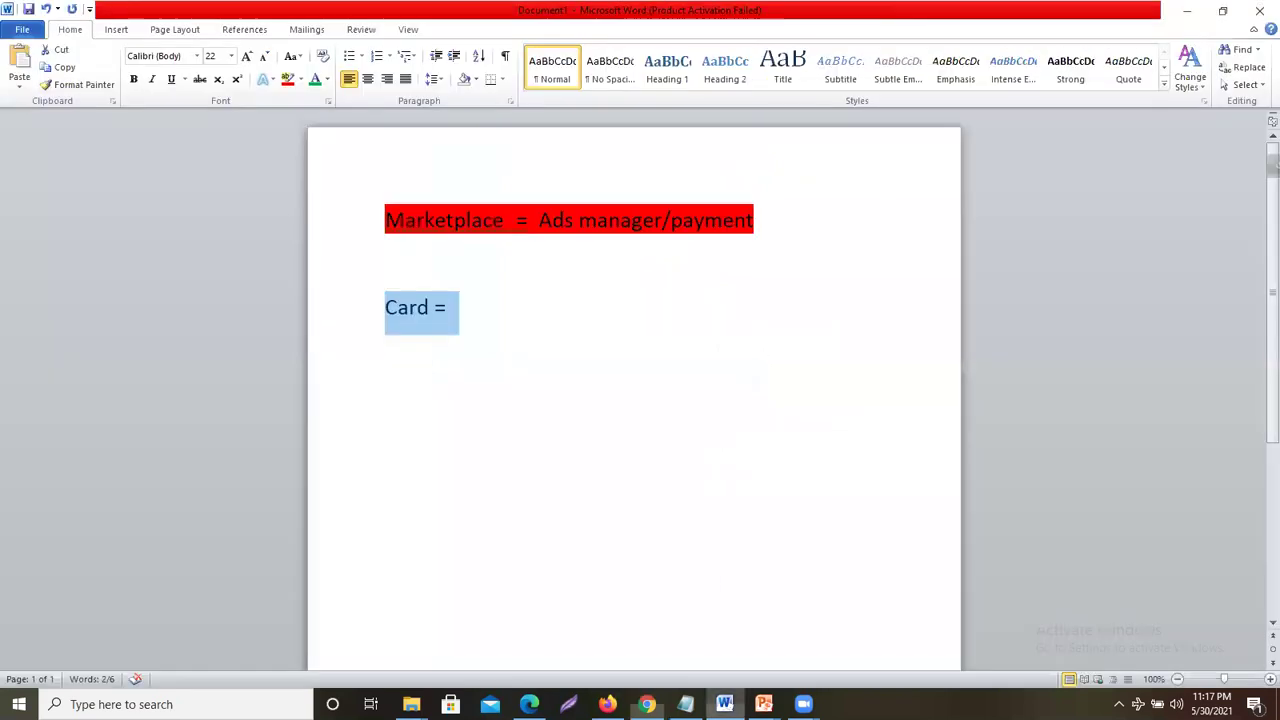
pyautogui.keyDown('shift'); pyautogui.click(397, 217); pyautogui.keyUp('shift')
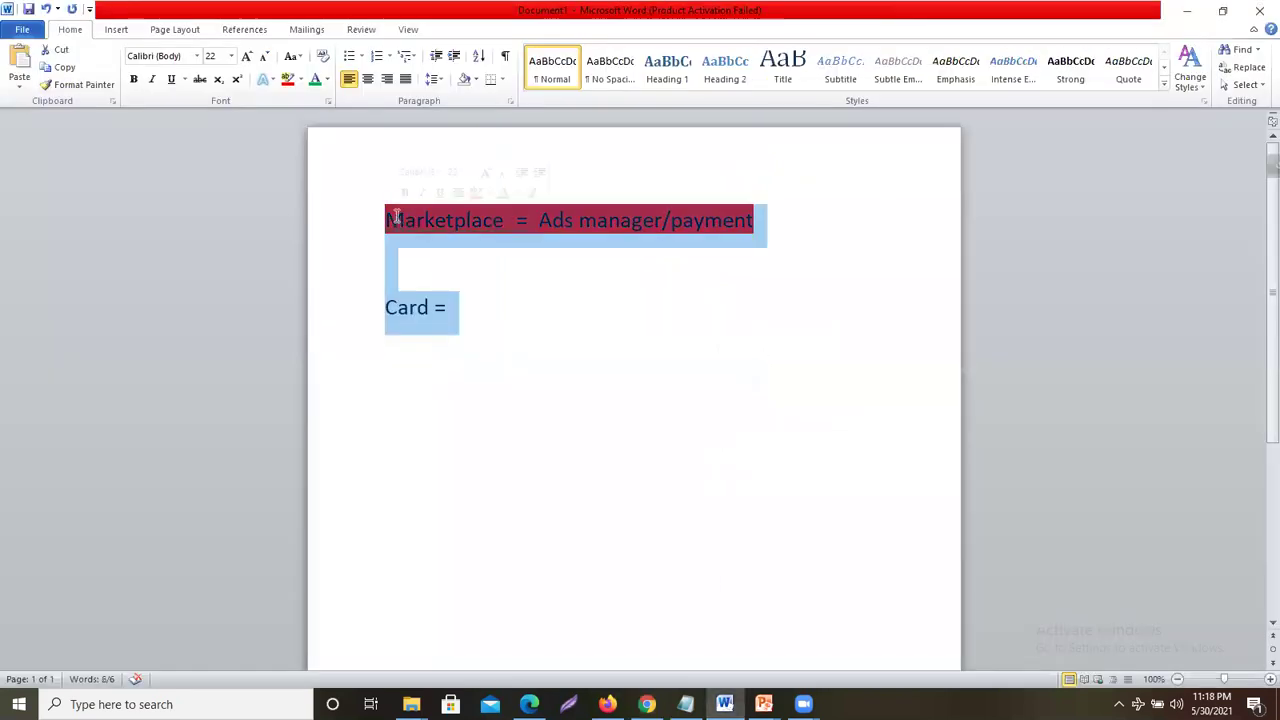
pyautogui.press('BackSpace')
pyautogui.write('sompy')
pyautogui.press('BackSpace')
pyautogui.press('BackSpace')
pyautogui.write('oy =')
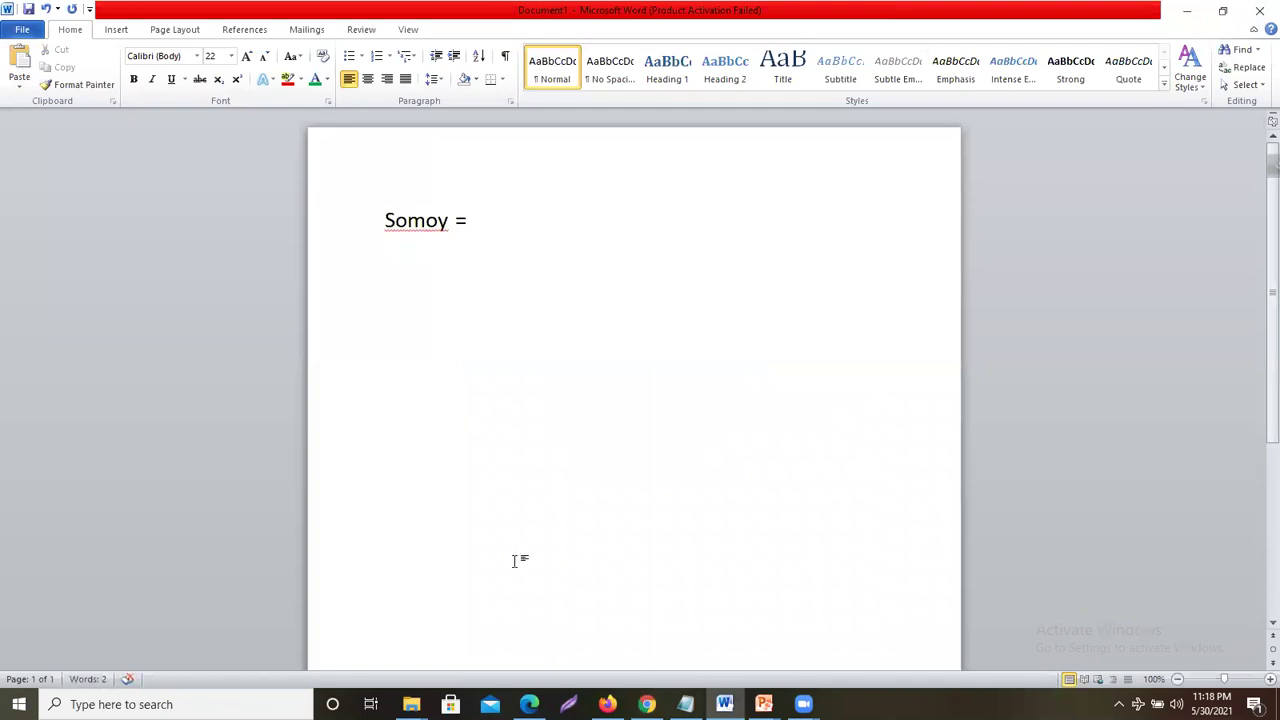
pyautogui.moveTo(486, 225); pyautogui.dragTo(355, 222)
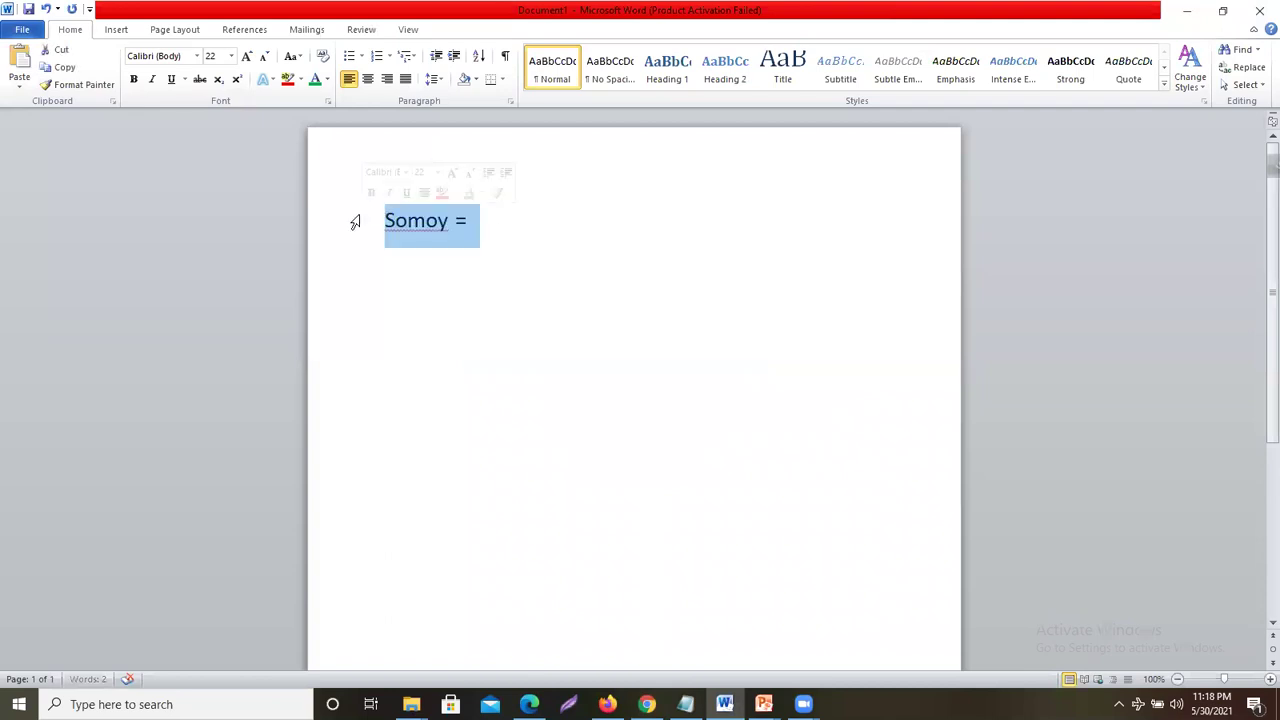
# - Replace the "Somoy =" line with "1 hour =" and rewrite it as "10 minute="
pyautogui.press('BackSpace')
pyautogui.write('1 hour =')
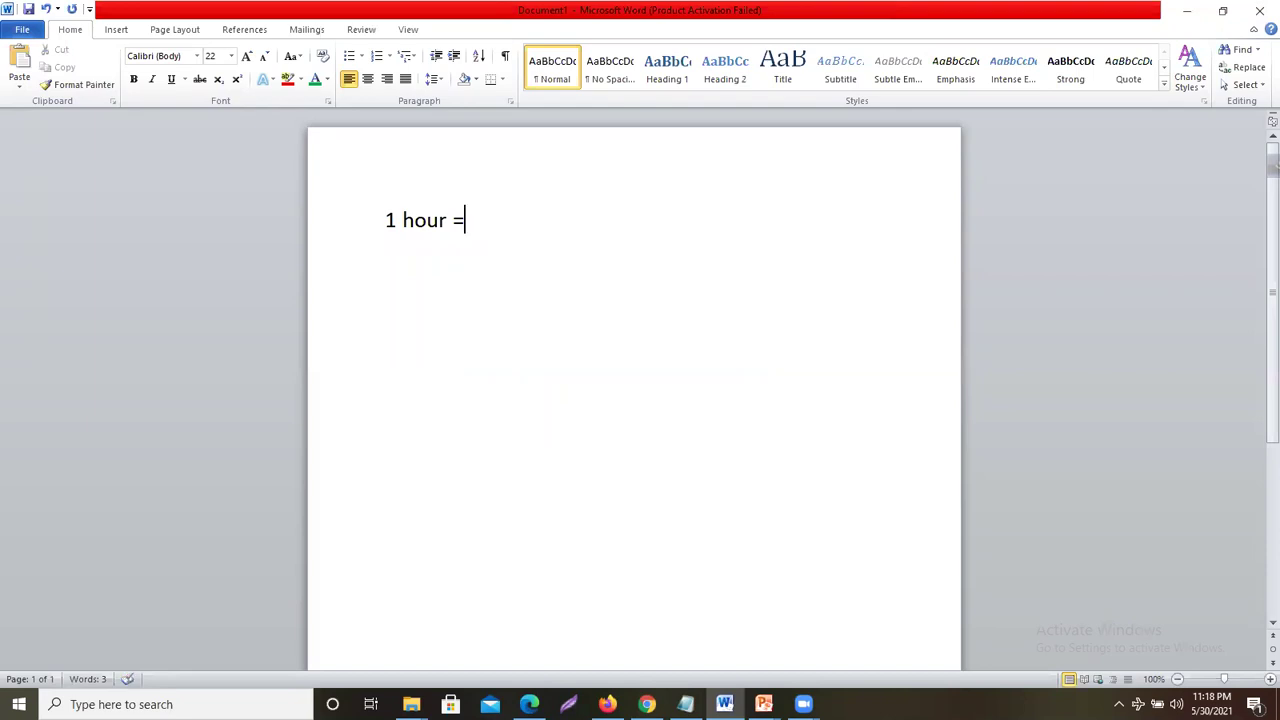
pyautogui.press('BackSpace')
pyautogui.press('BackSpace')
pyautogui.press('BackSpace')
pyautogui.press('BackSpace')
pyautogui.press('BackSpace')
pyautogui.press('BackSpace')
pyautogui.press('BackSpace')
pyautogui.write('0 mim')
pyautogui.press('BackSpace')
pyautogui.write('nute=')
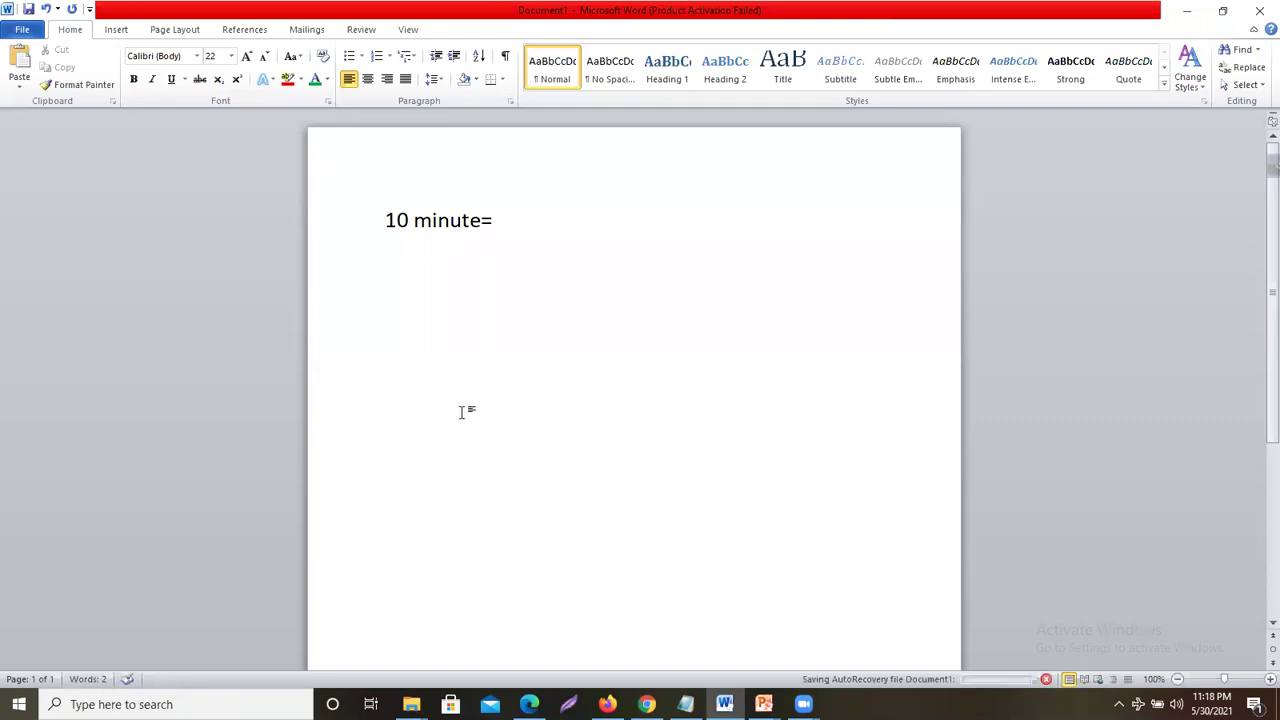
pyautogui.moveTo(397, 218); pyautogui.dragTo(506, 222)
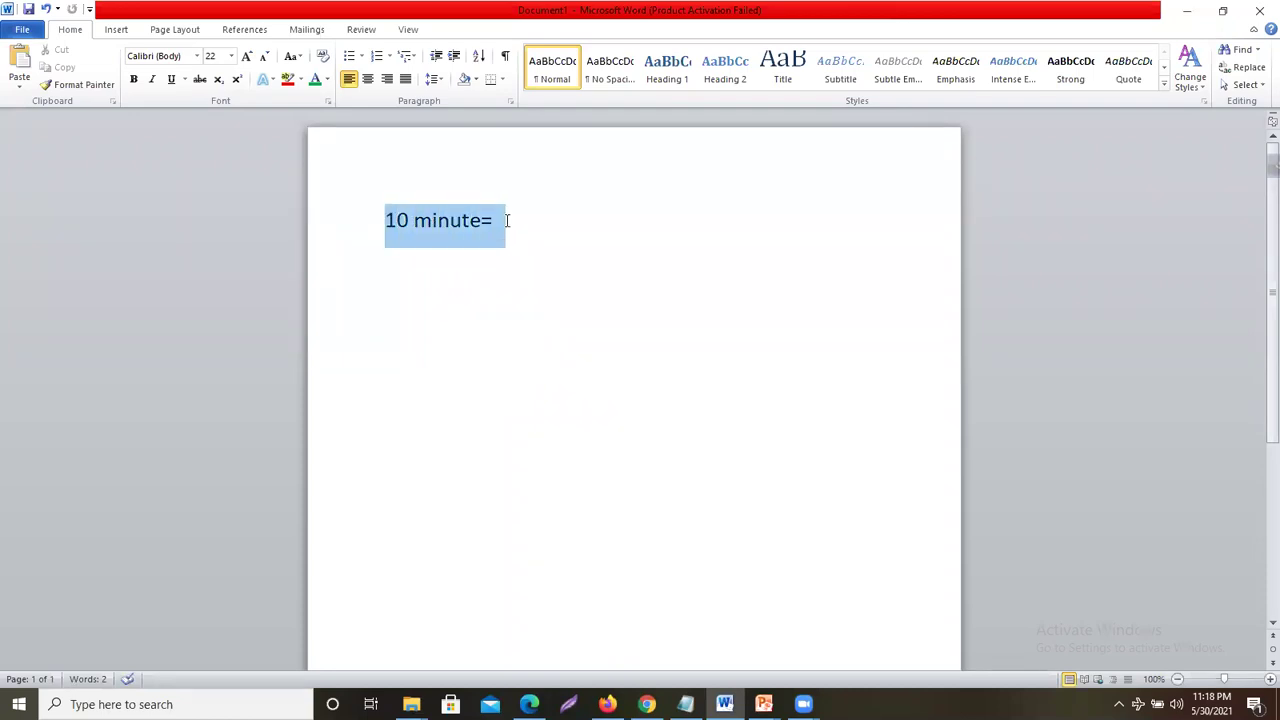
pyautogui.click(614, 291)
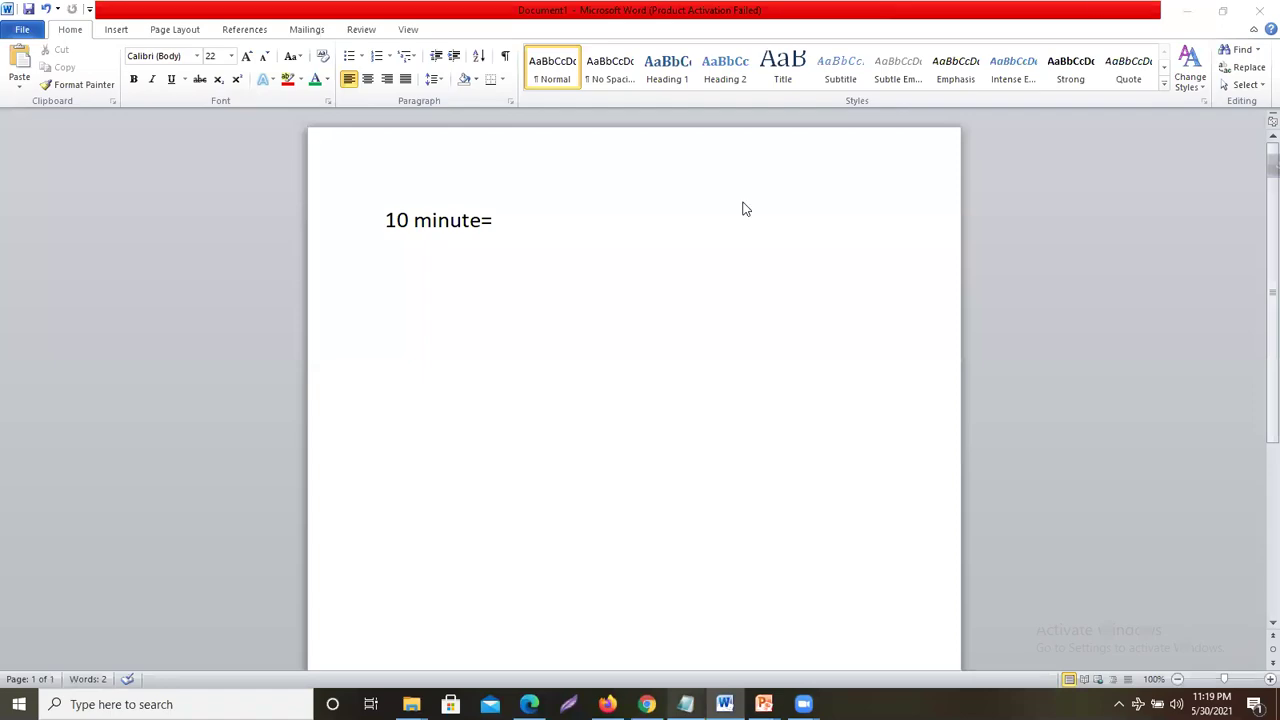
# - Switch to the Facebook feed in Chrome and like the post that shares the Fruit Basket page
pyautogui.hotkey('alt', 'Tab')
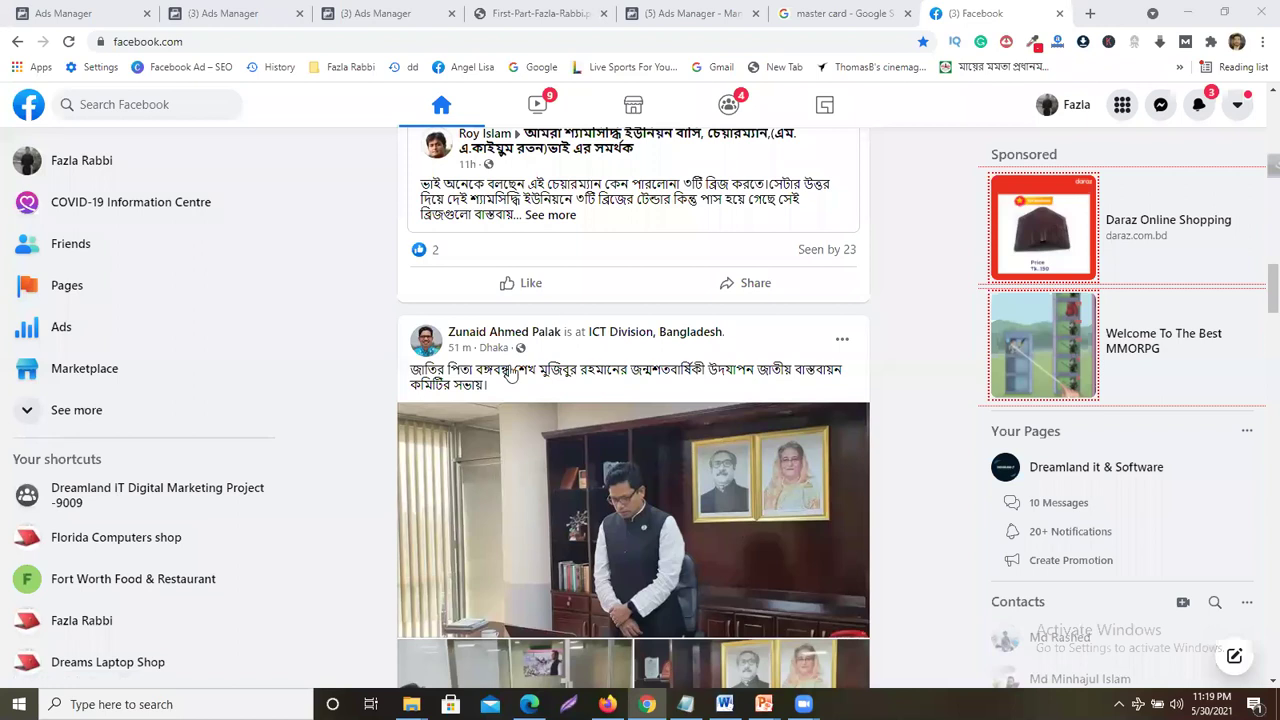
pyautogui.scroll(-5, 626, 345)
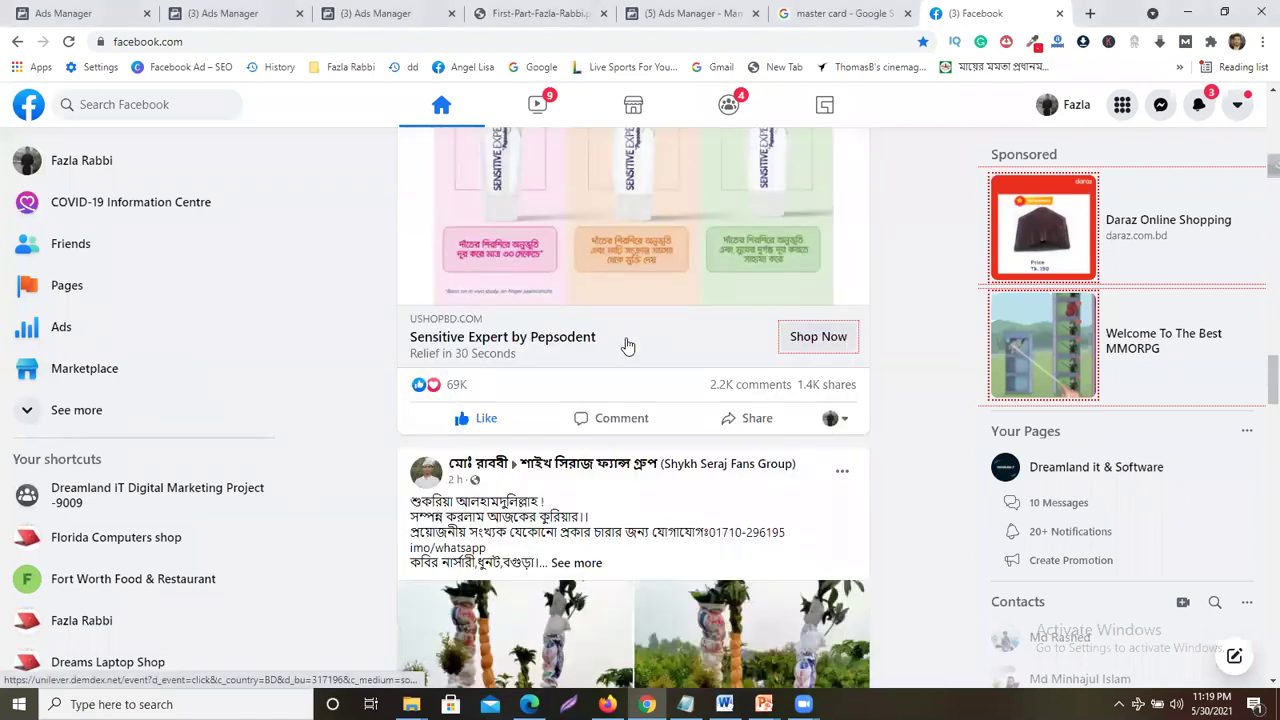
pyautogui.scroll(-5, 623, 343)
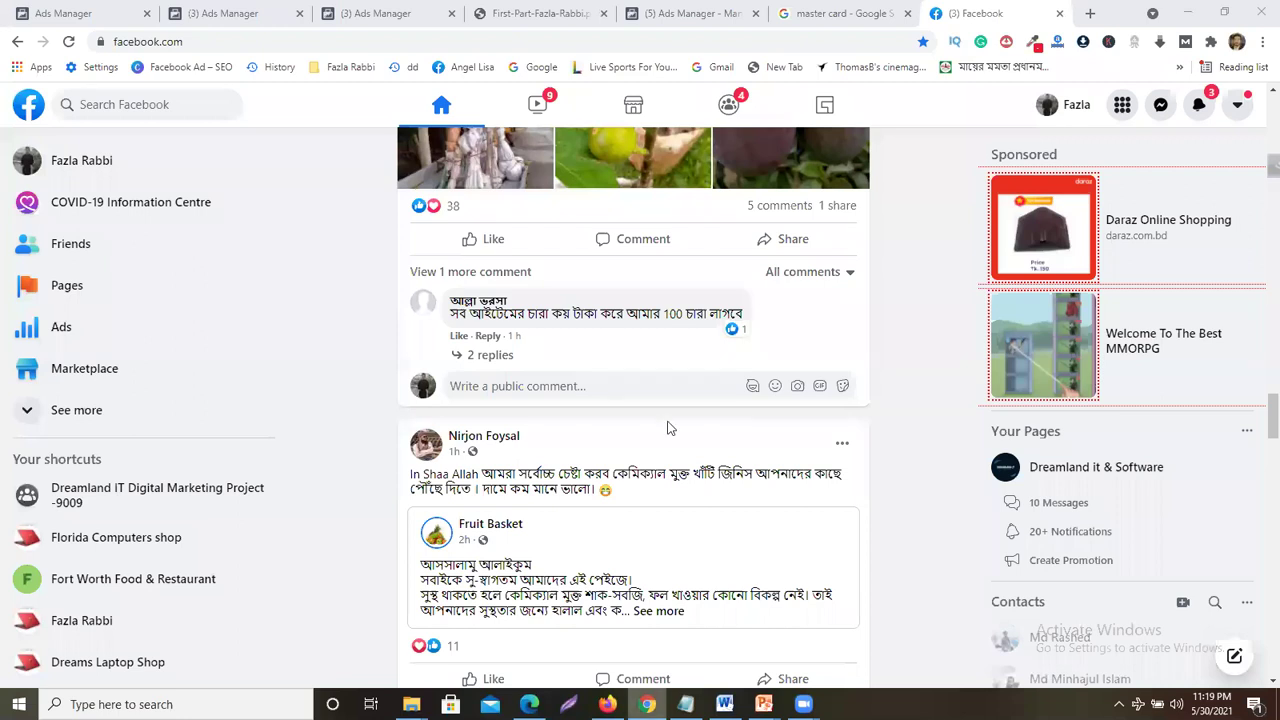
pyautogui.scroll(-5, 669, 426)
pyautogui.click(494, 203)
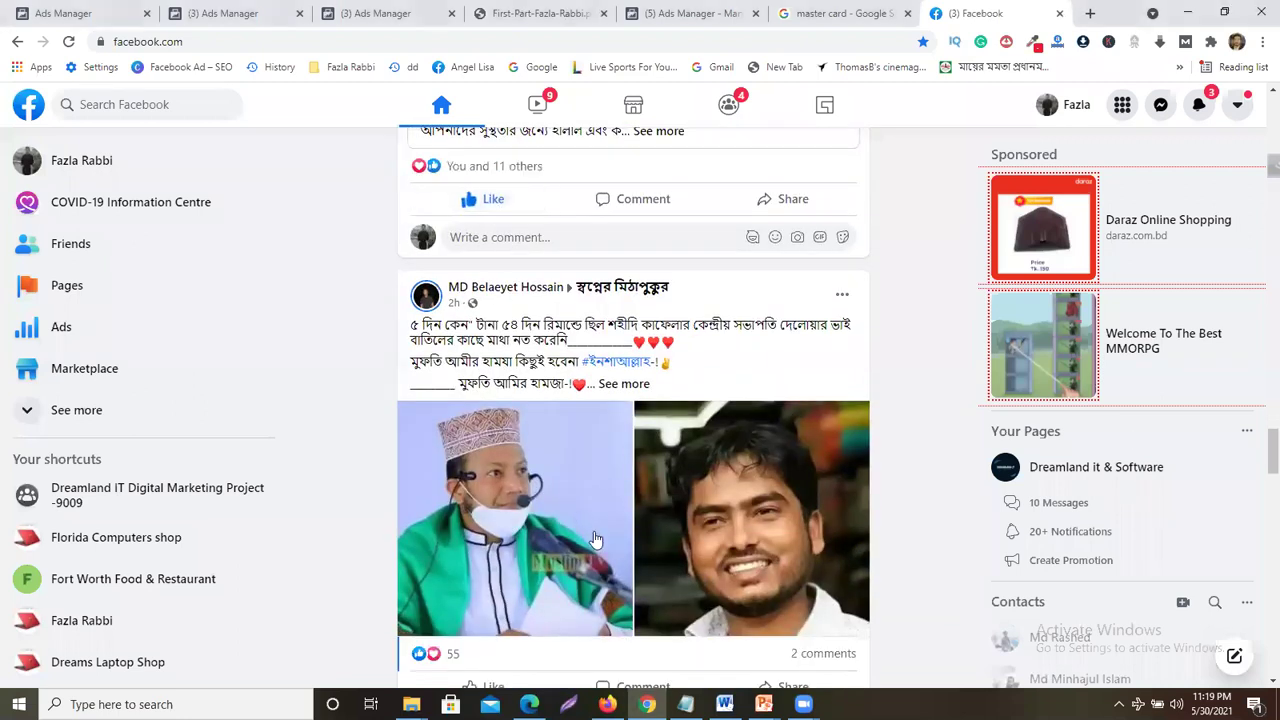
# - Like the next two-photo post and the photo post of the boy in the red shirt
pyautogui.scroll(-3, 561, 411)
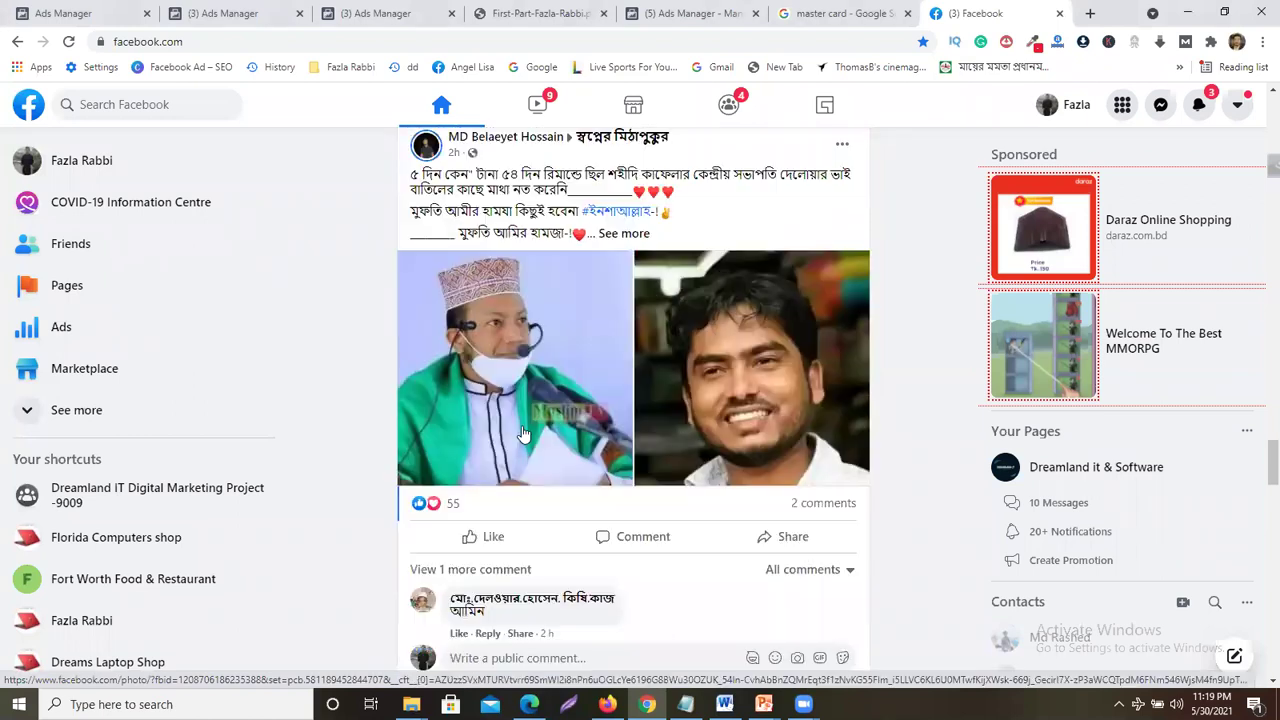
pyautogui.click(488, 447)
pyautogui.scroll(-4, 544, 528)
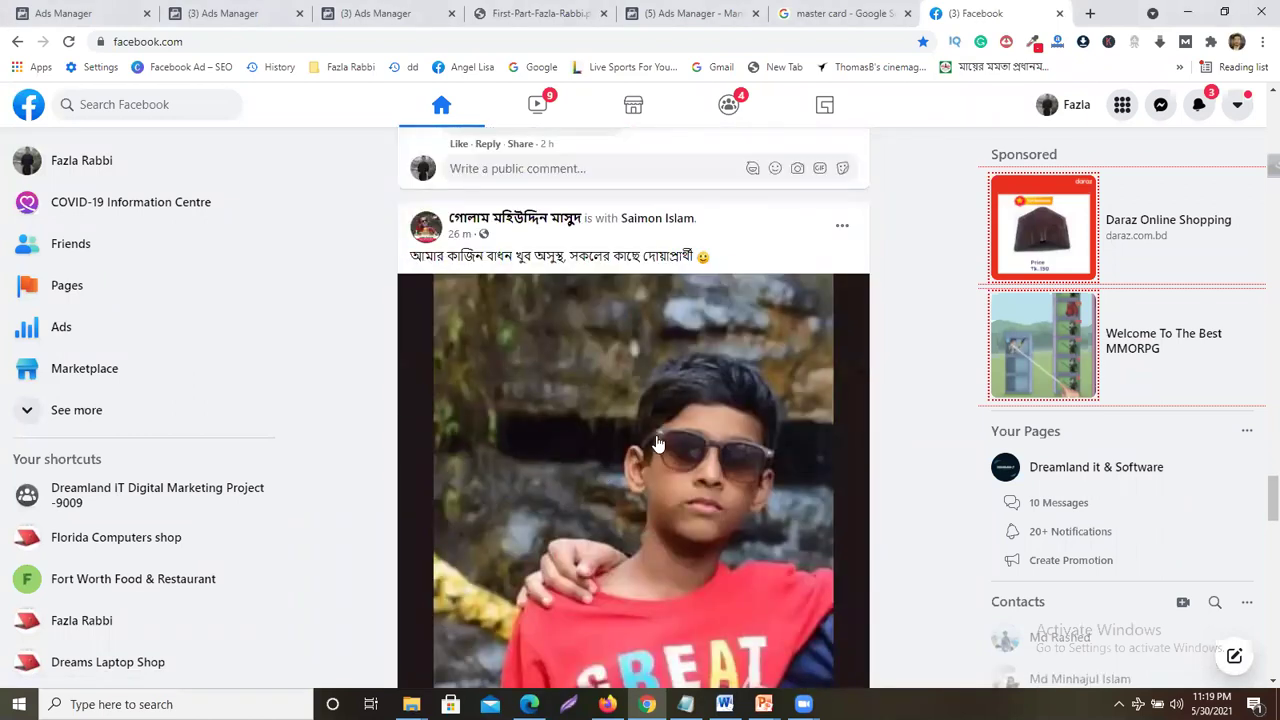
pyautogui.scroll(-5, 657, 443)
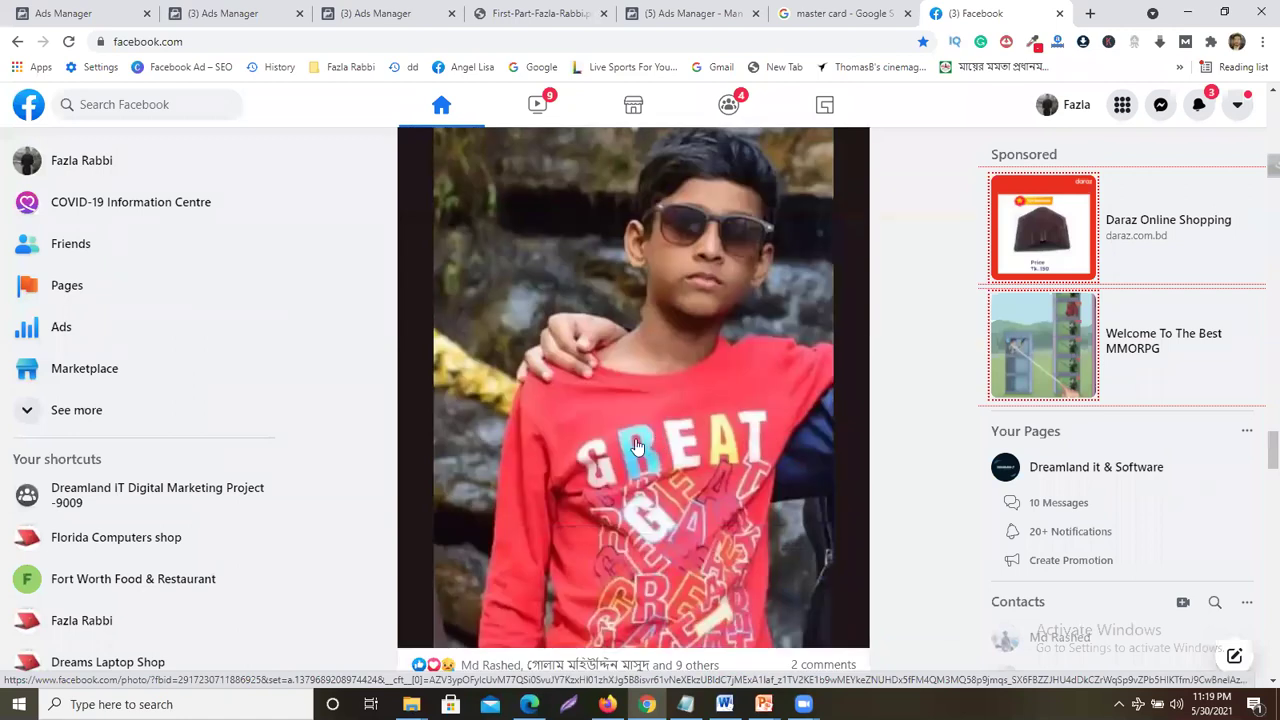
pyautogui.click(507, 450)
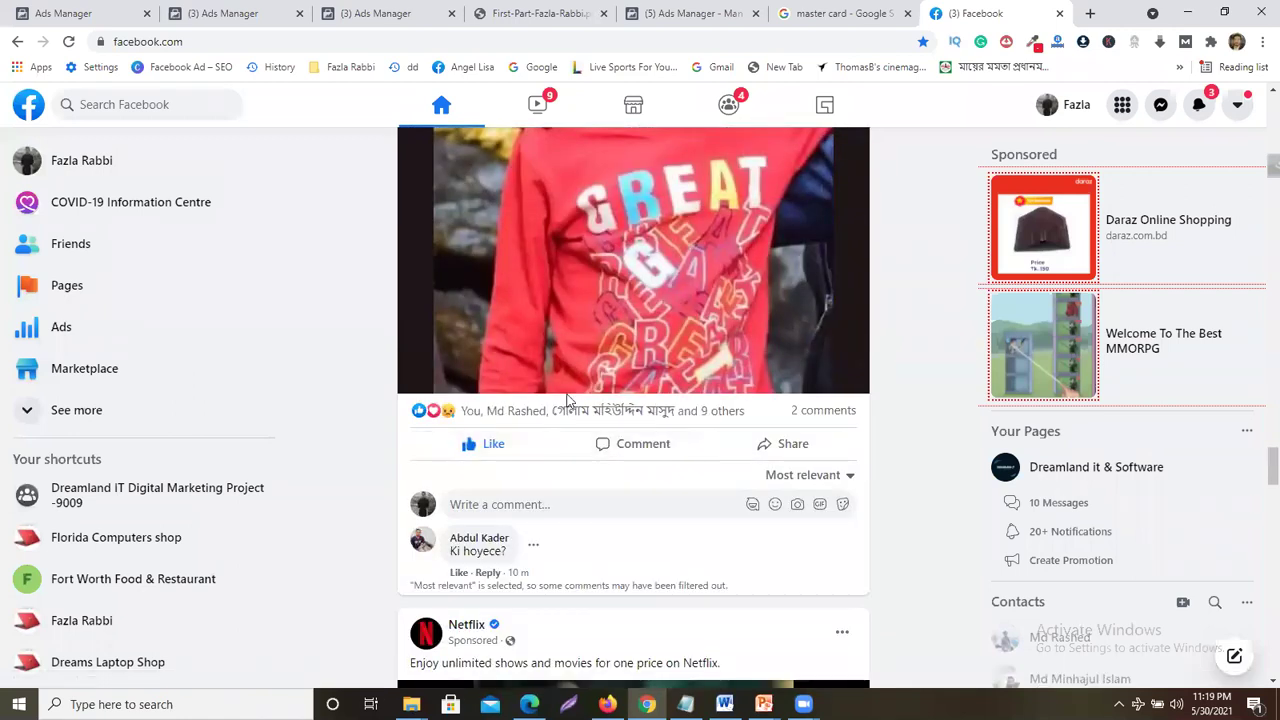
# - Browse further down the Facebook feed past the Netflix ad and the friend requests
pyautogui.scroll(-3, 563, 406)
pyautogui.scroll(-9, 565, 406)
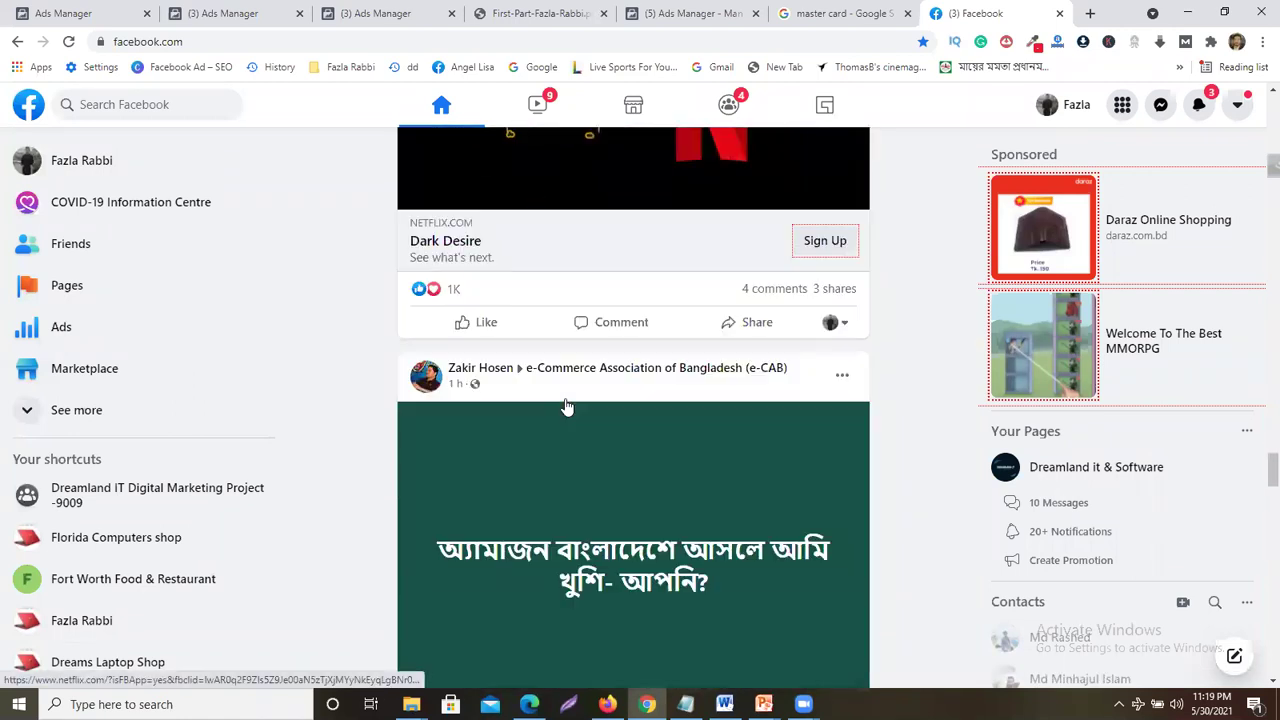
pyautogui.scroll(-8, 566, 406)
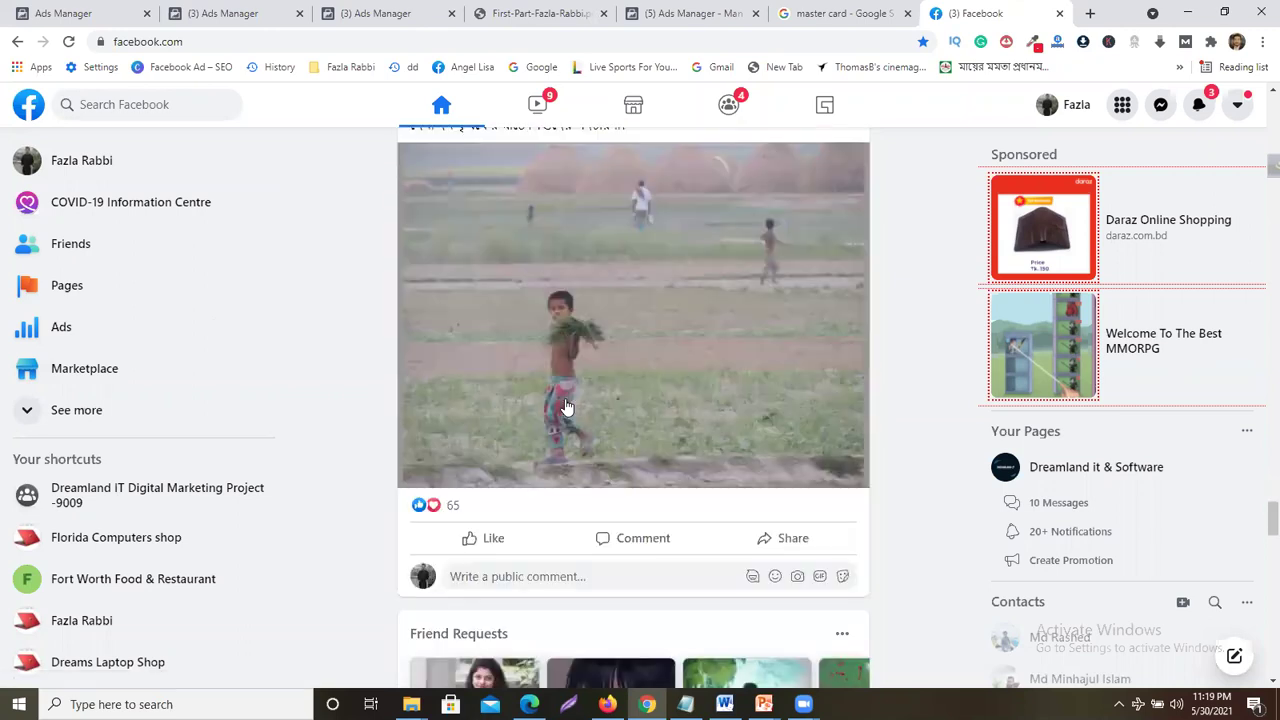
pyautogui.scroll(-2, 590, 412)
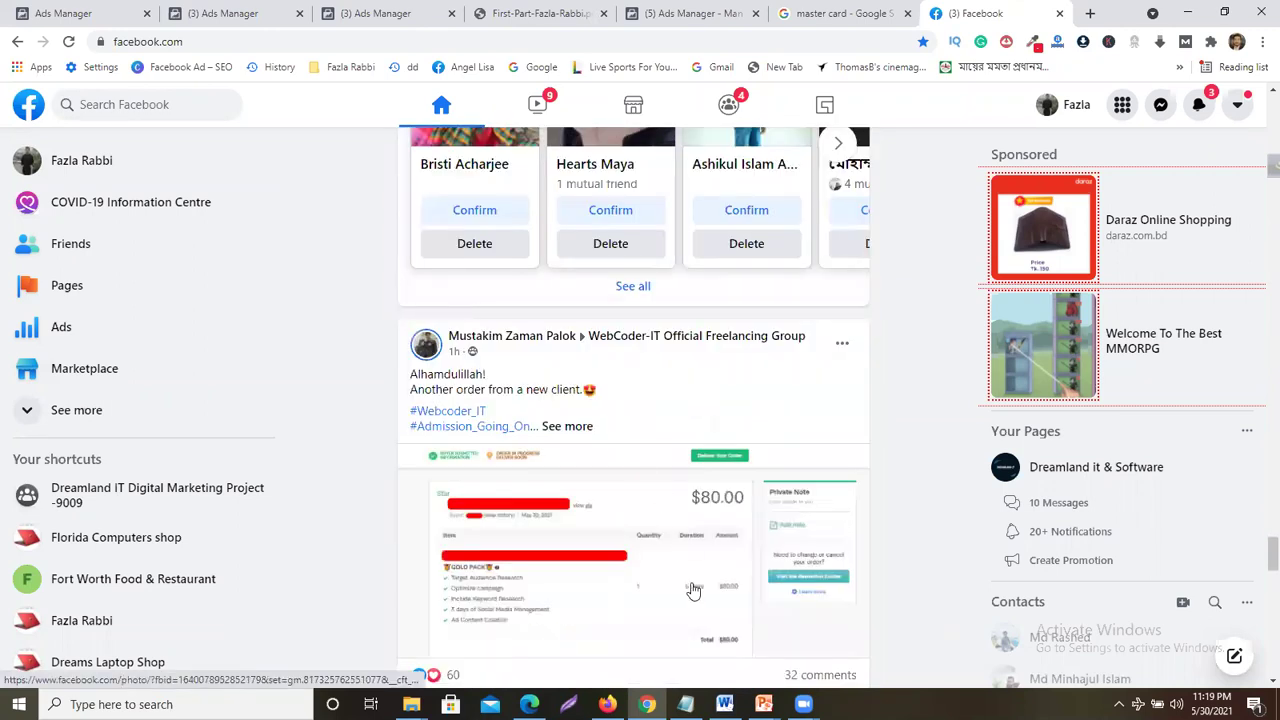
pyautogui.scroll(-5, 611, 420)
pyautogui.scroll(-2, 610, 420)
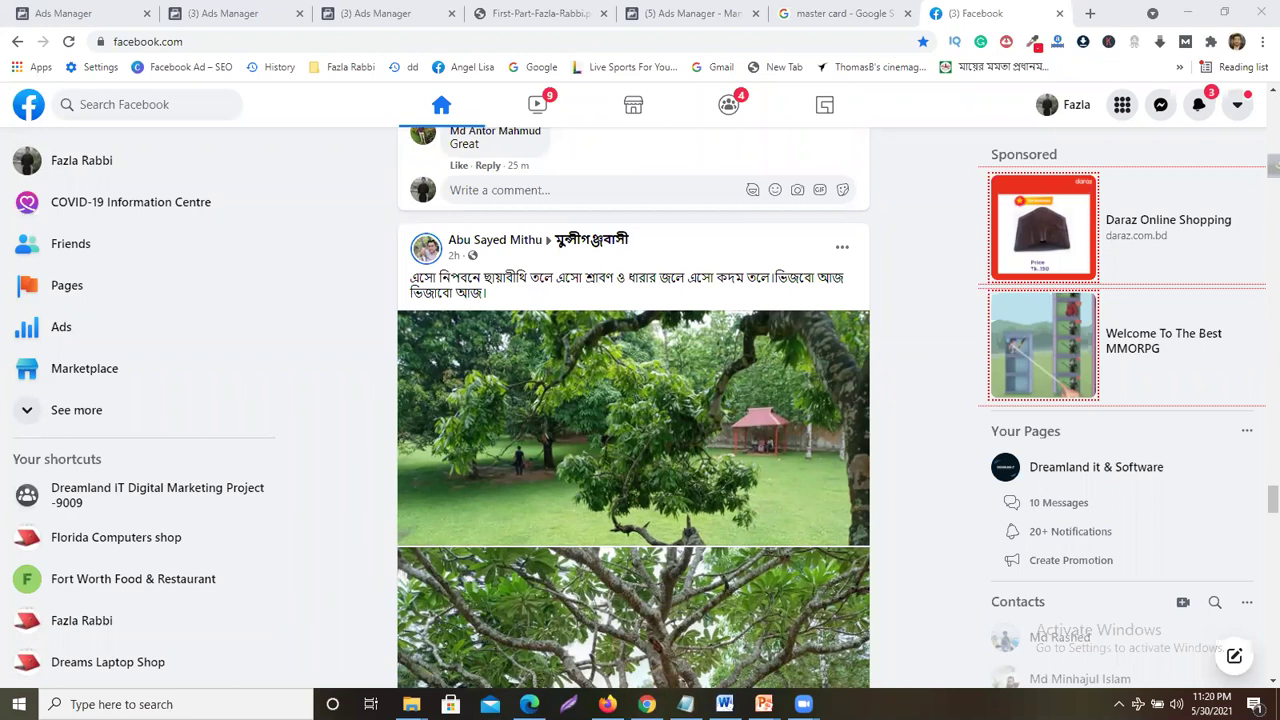
# - Look over the payment card form, the course outline and the roles of both ad accounts in the open Chrome tabs
pyautogui.click(410, 13)
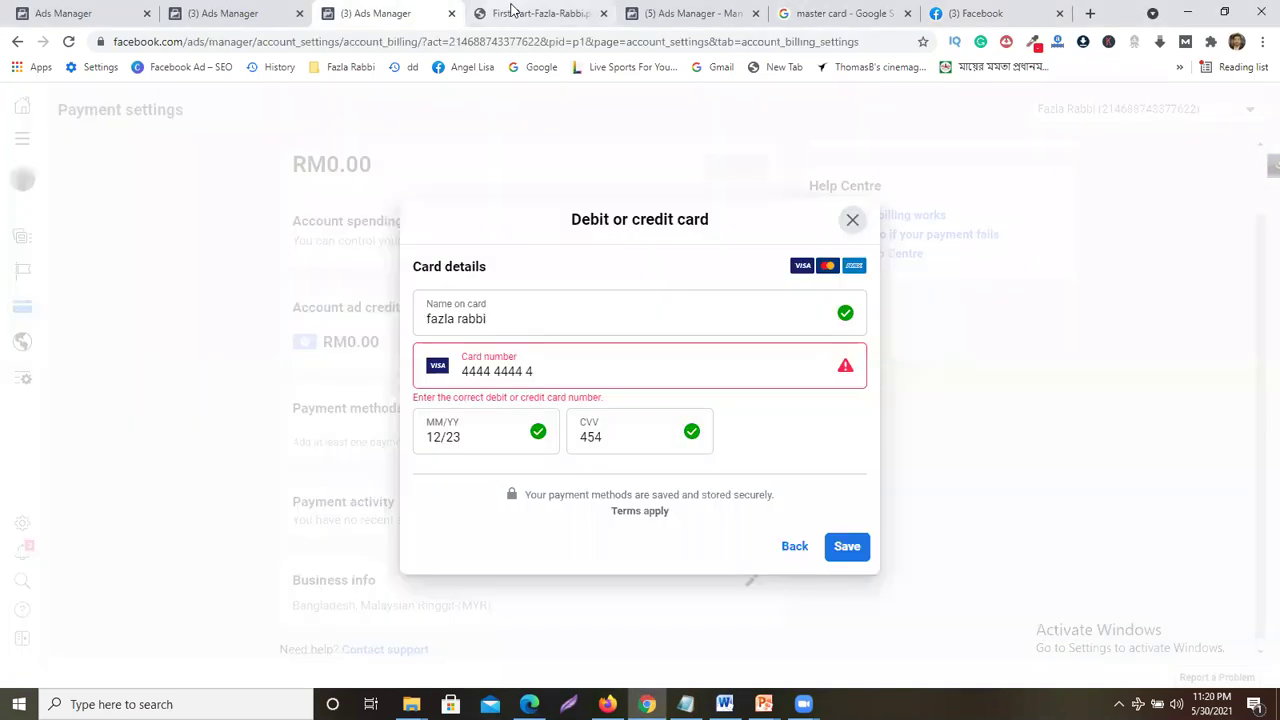
pyautogui.click(516, 13)
pyautogui.click(294, 10)
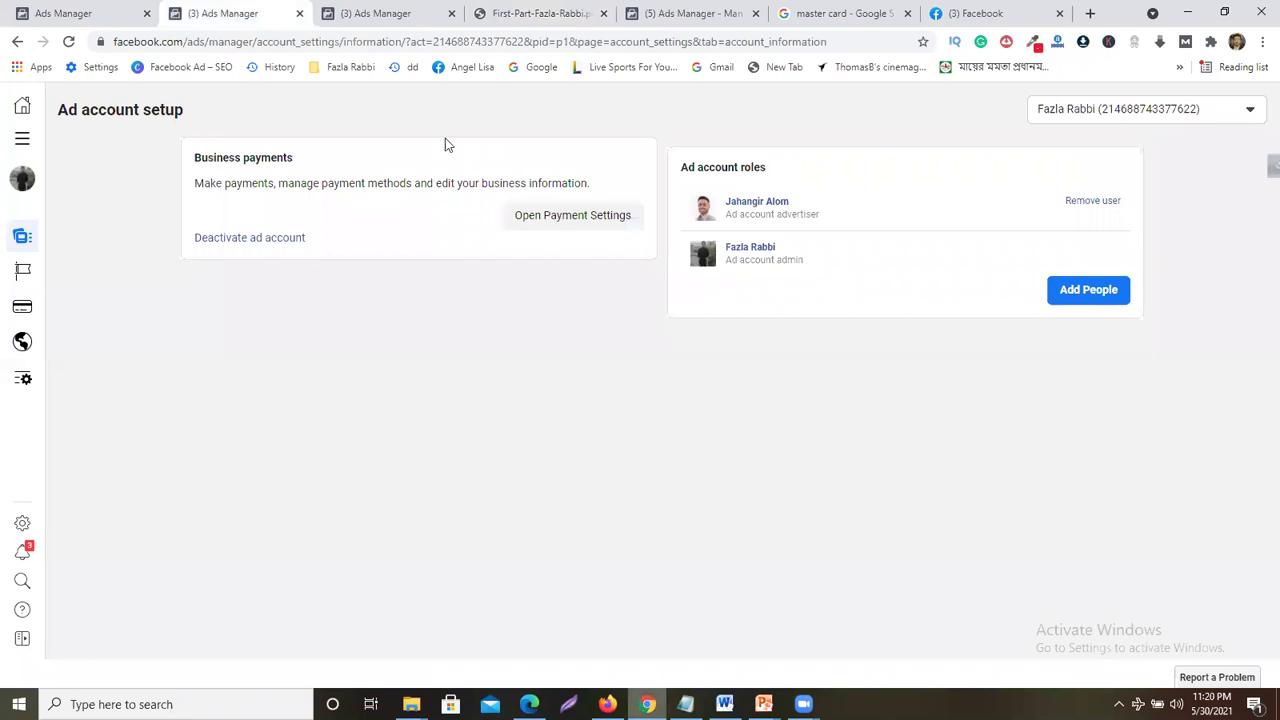
pyautogui.click(62, 22)
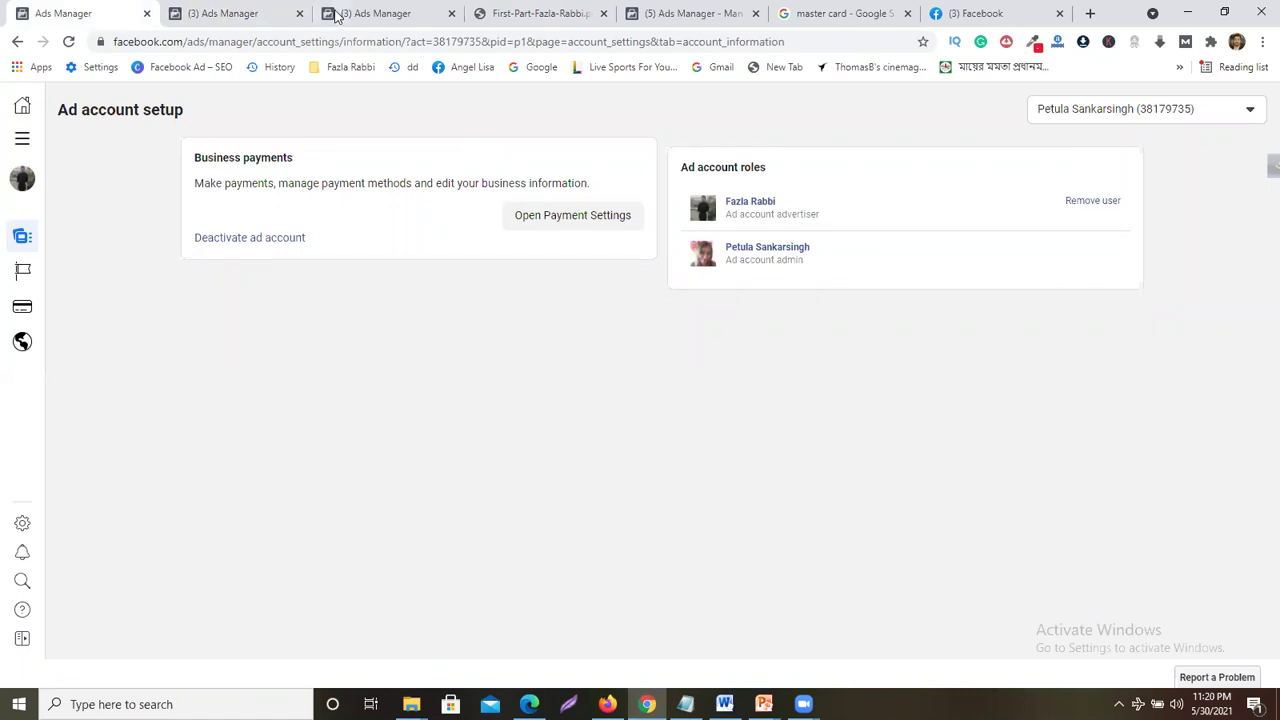
# - Return to Facebook, open the DIT- SEO (Batch 334) group chat and enlarge the photo sent there
pyautogui.click(975, 13)
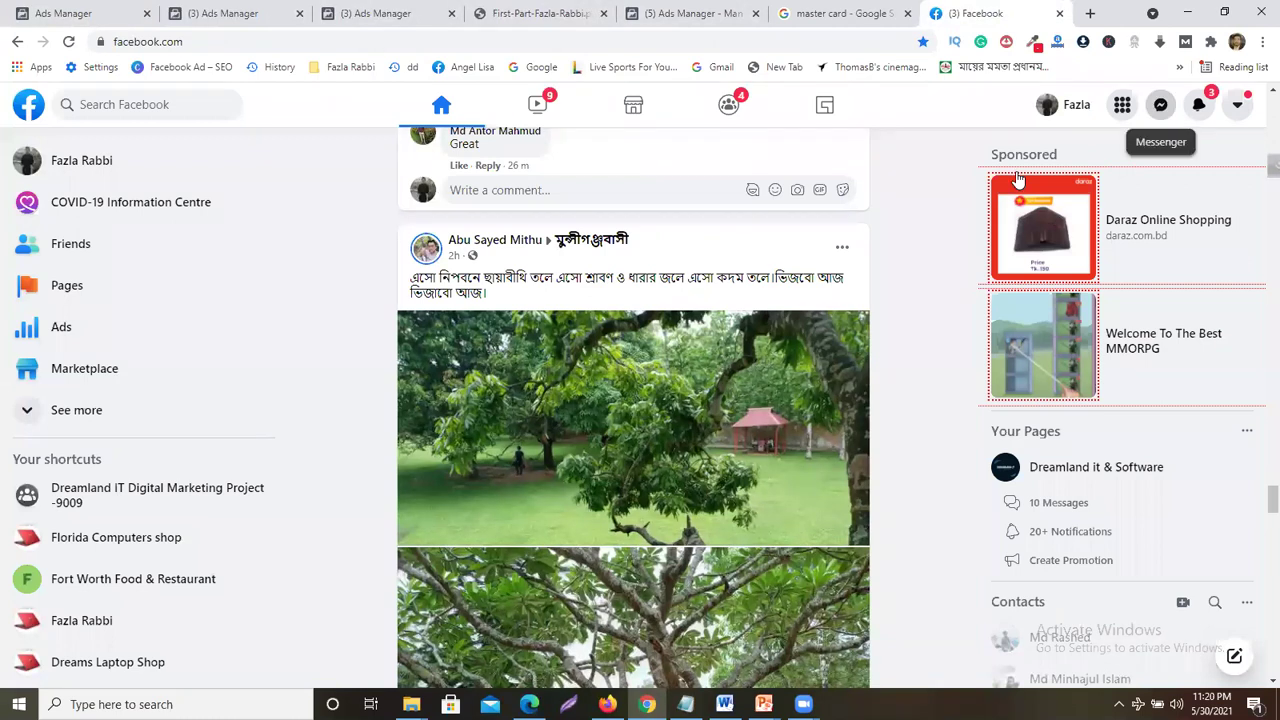
pyautogui.click(1160, 104)
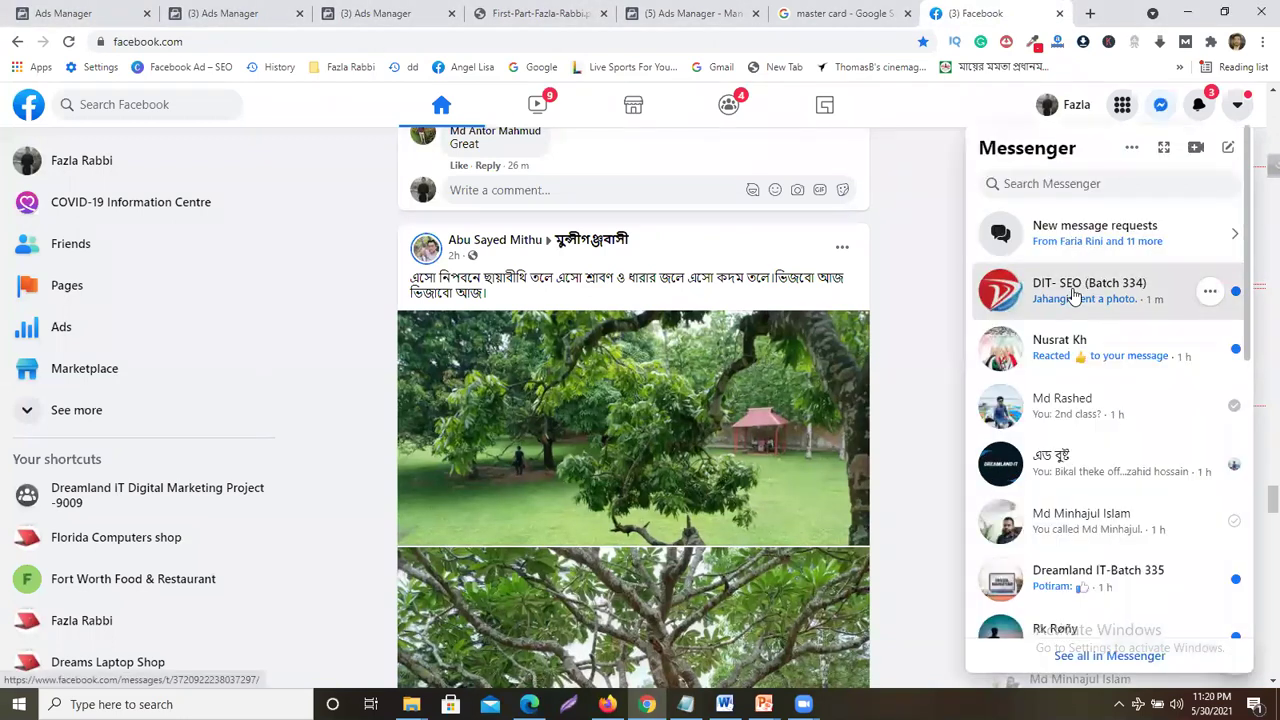
pyautogui.click(1090, 290)
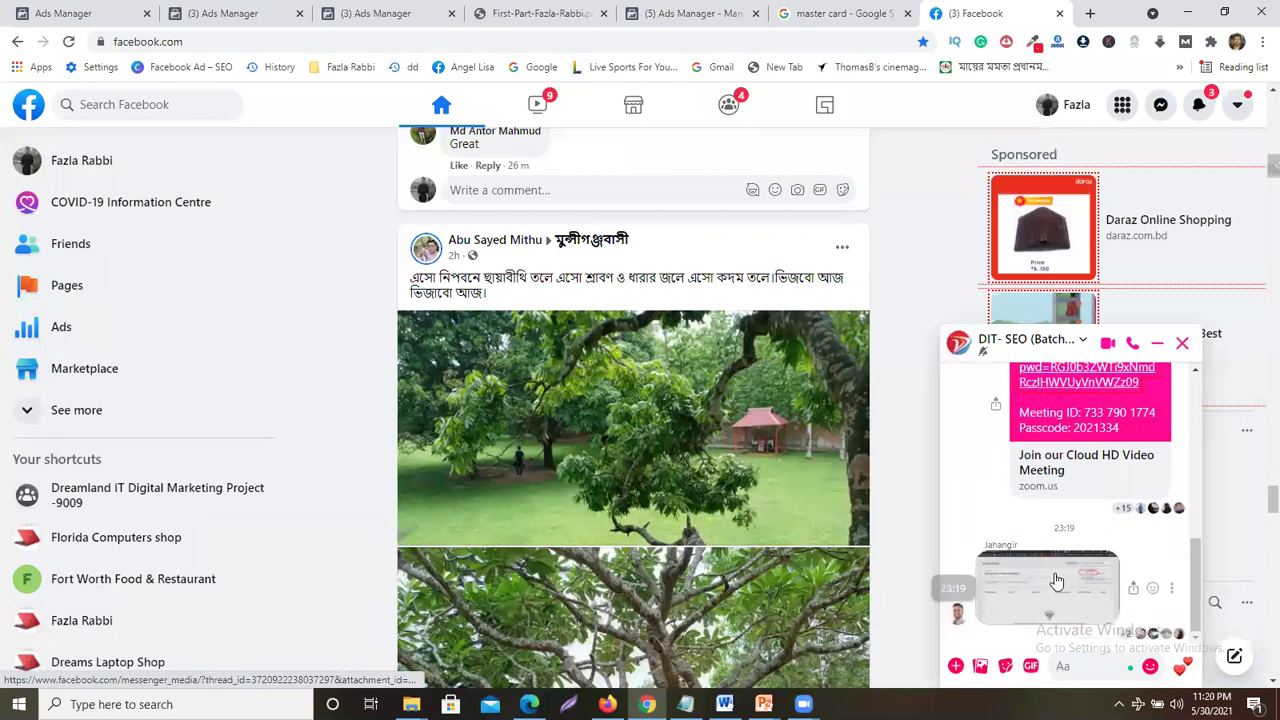
pyautogui.click(1048, 585)
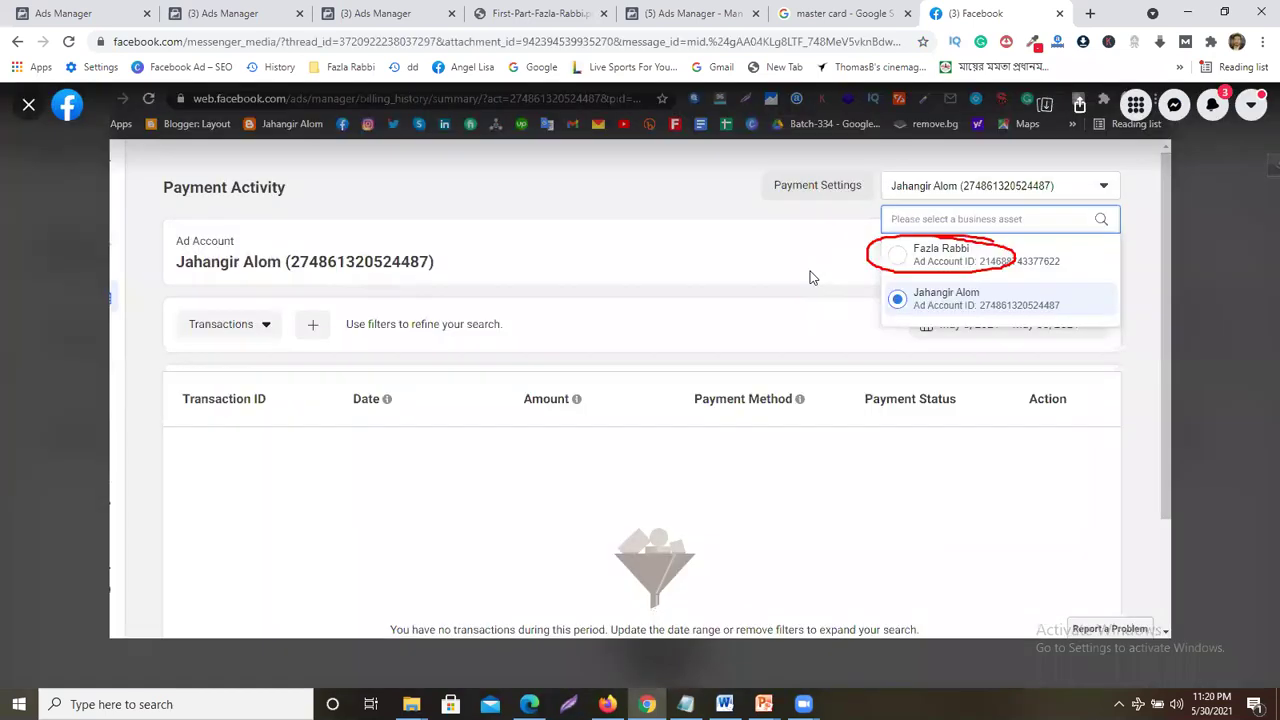
# - Capture the account selector area of the enlarged Payment Activity photo and draw marks over the listed ad accounts
pyautogui.click(1119, 704)
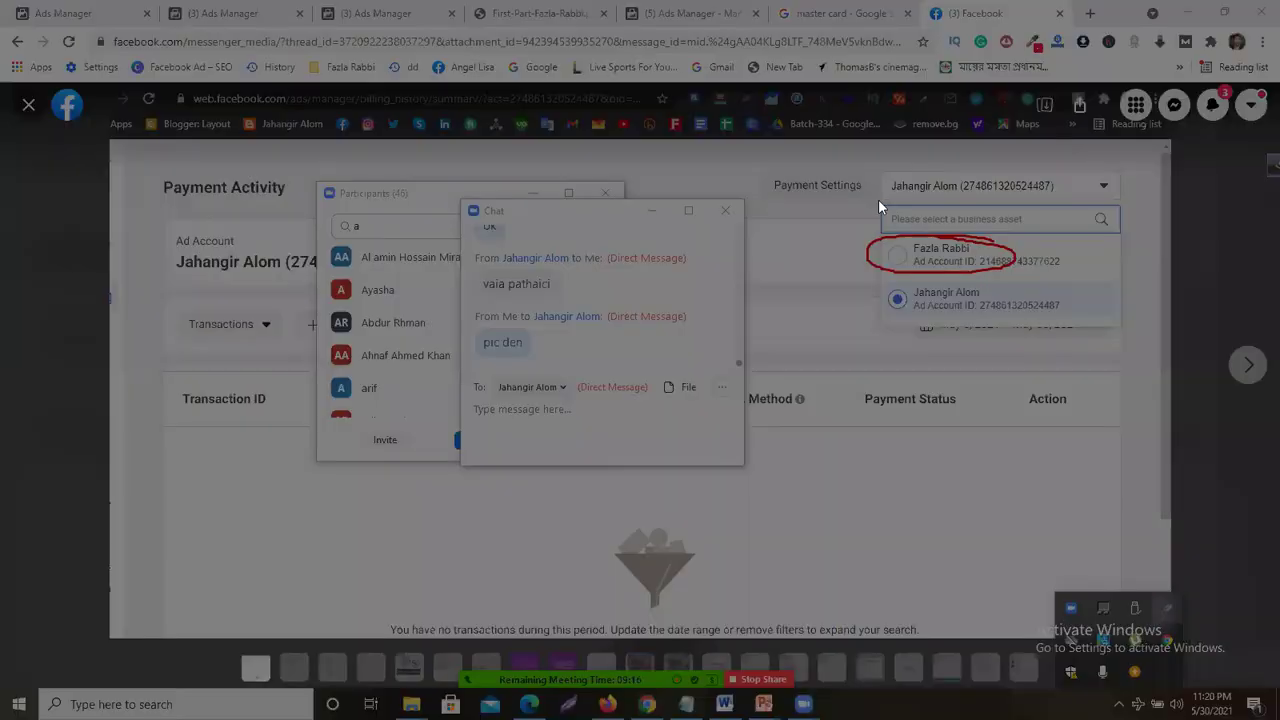
pyautogui.moveTo(838, 157); pyautogui.dragTo(1098, 358)
pyautogui.click(1112, 211)
pyautogui.moveTo(944, 226); pyautogui.dragTo(889, 264)
pyautogui.moveTo(880, 333); pyautogui.dragTo(958, 272)
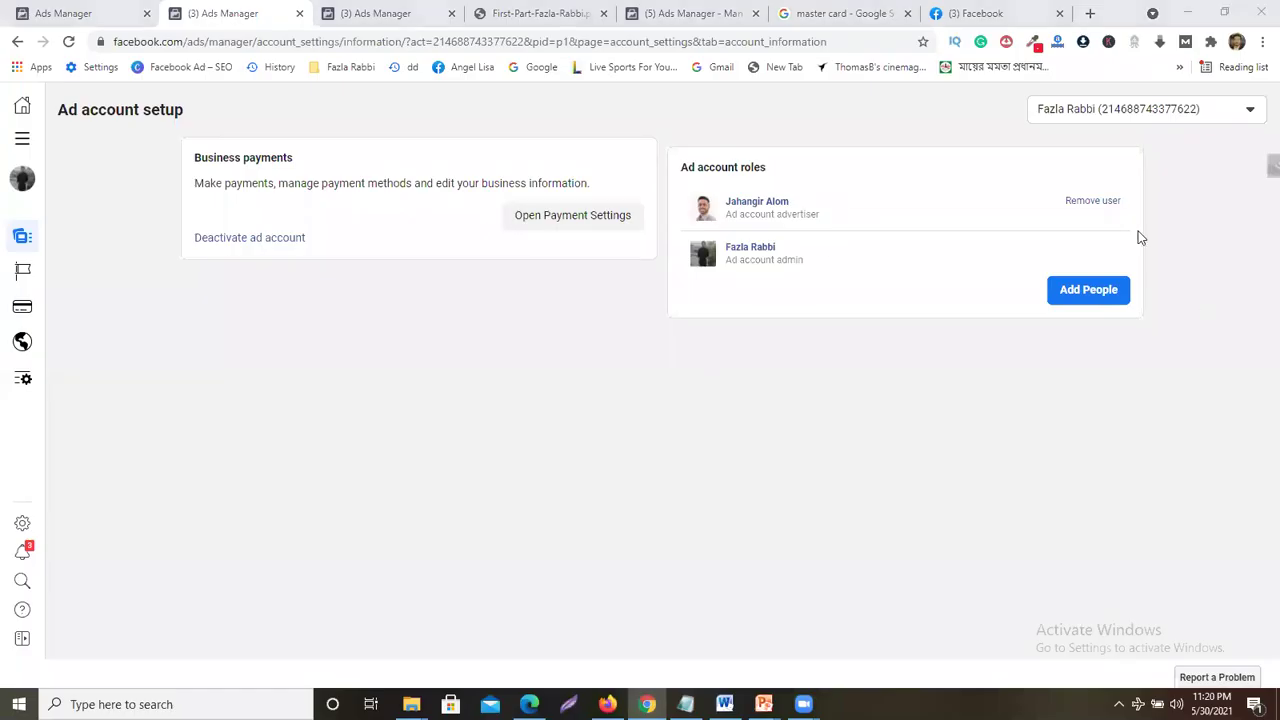
# - Remove the advertiser from the ad account roles in Ads Manager, and close the enlarged chat photo on Facebook
pyautogui.click(1095, 201)
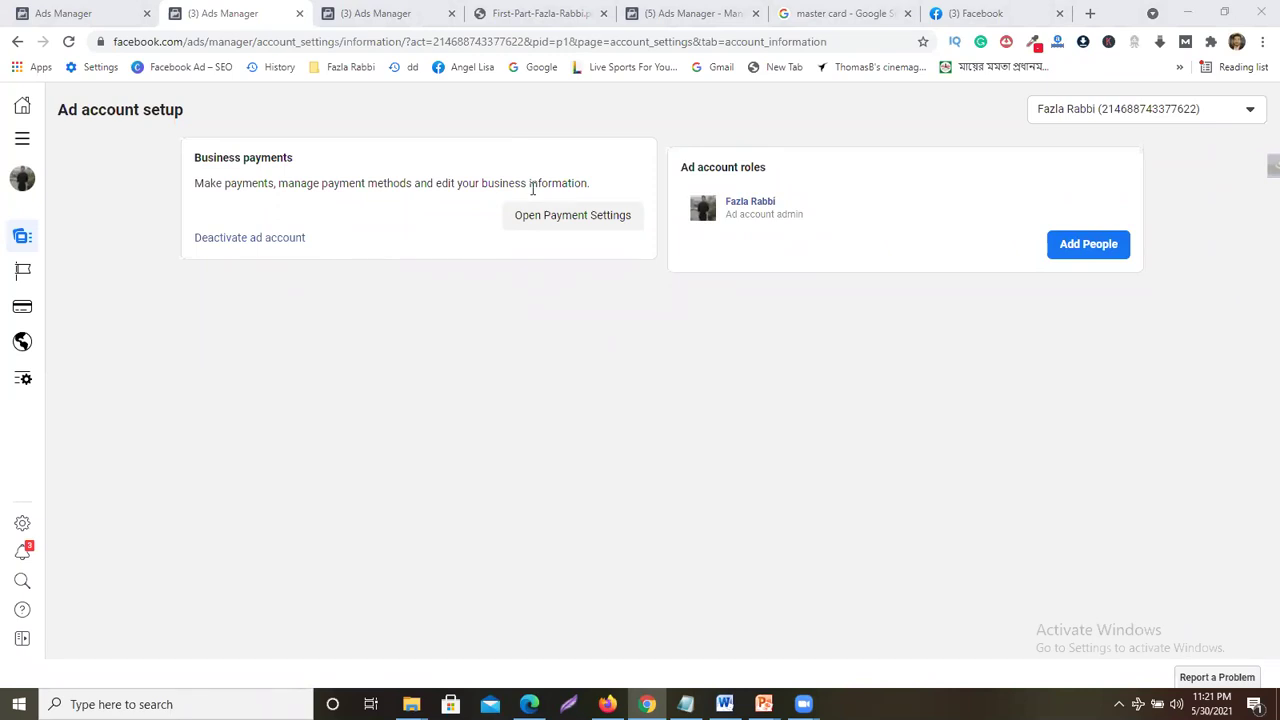
pyautogui.click(975, 13)
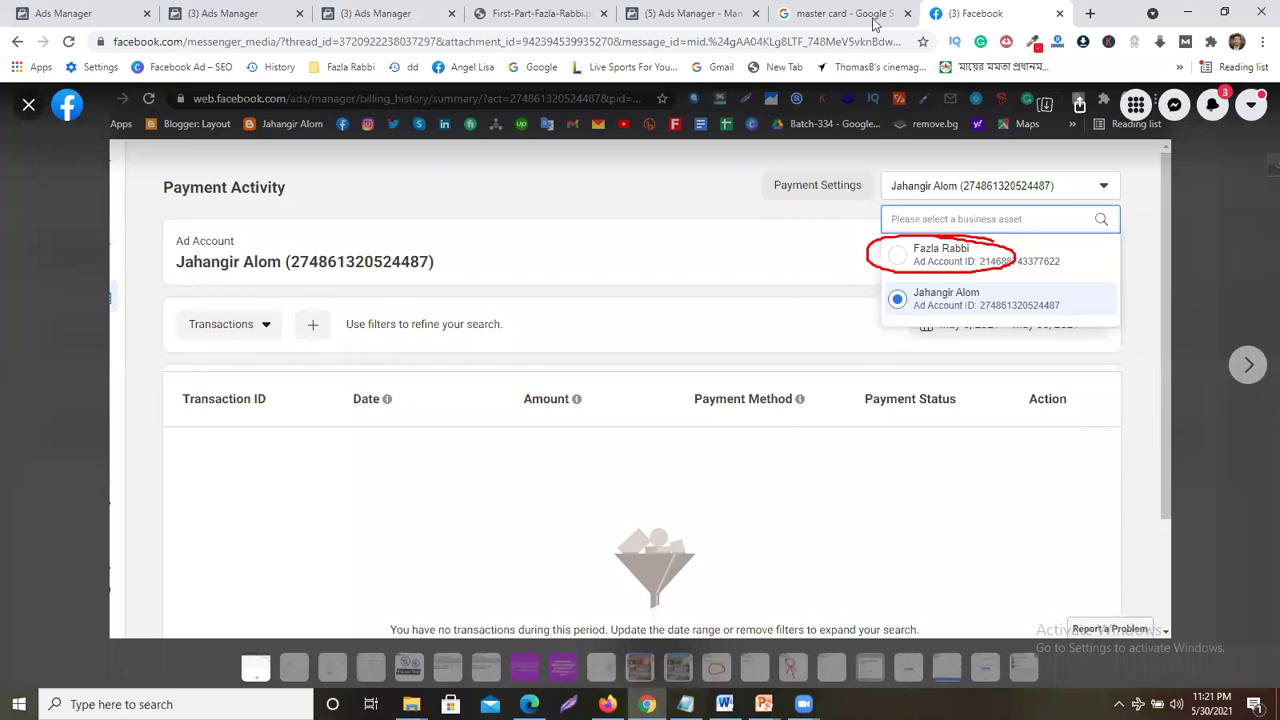
pyautogui.click(30, 104)
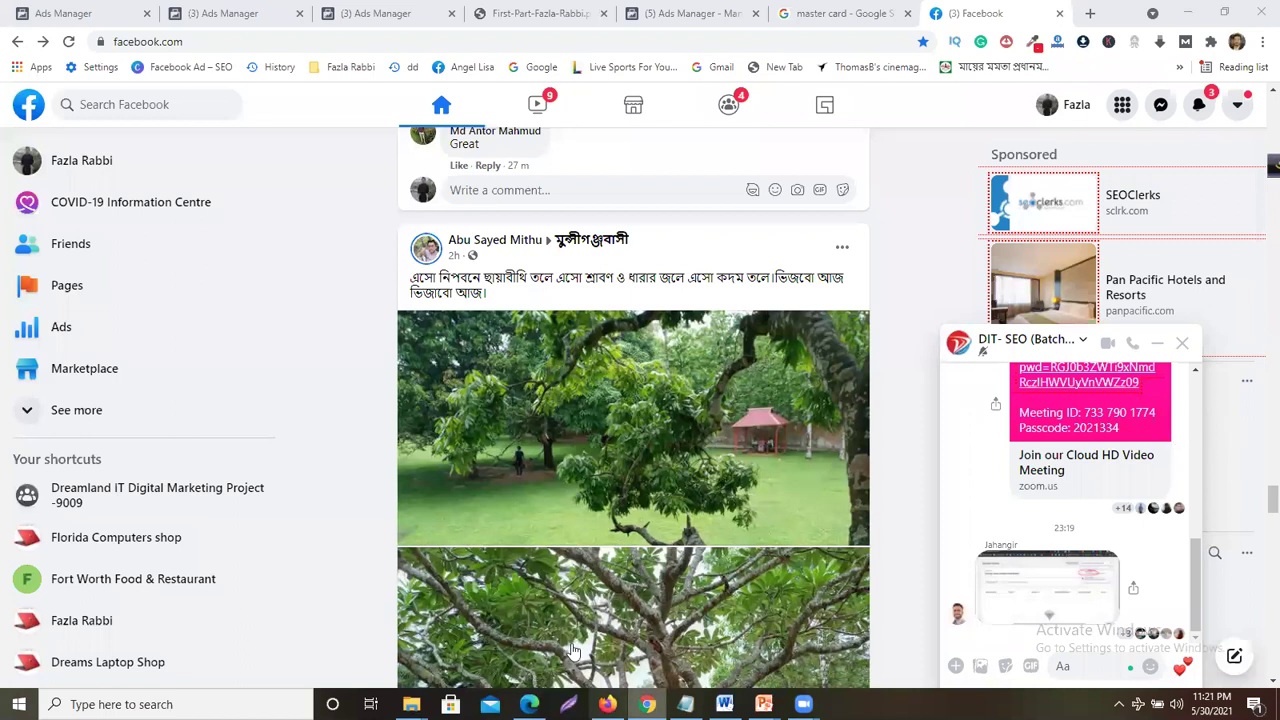
pyautogui.click(1118, 704)
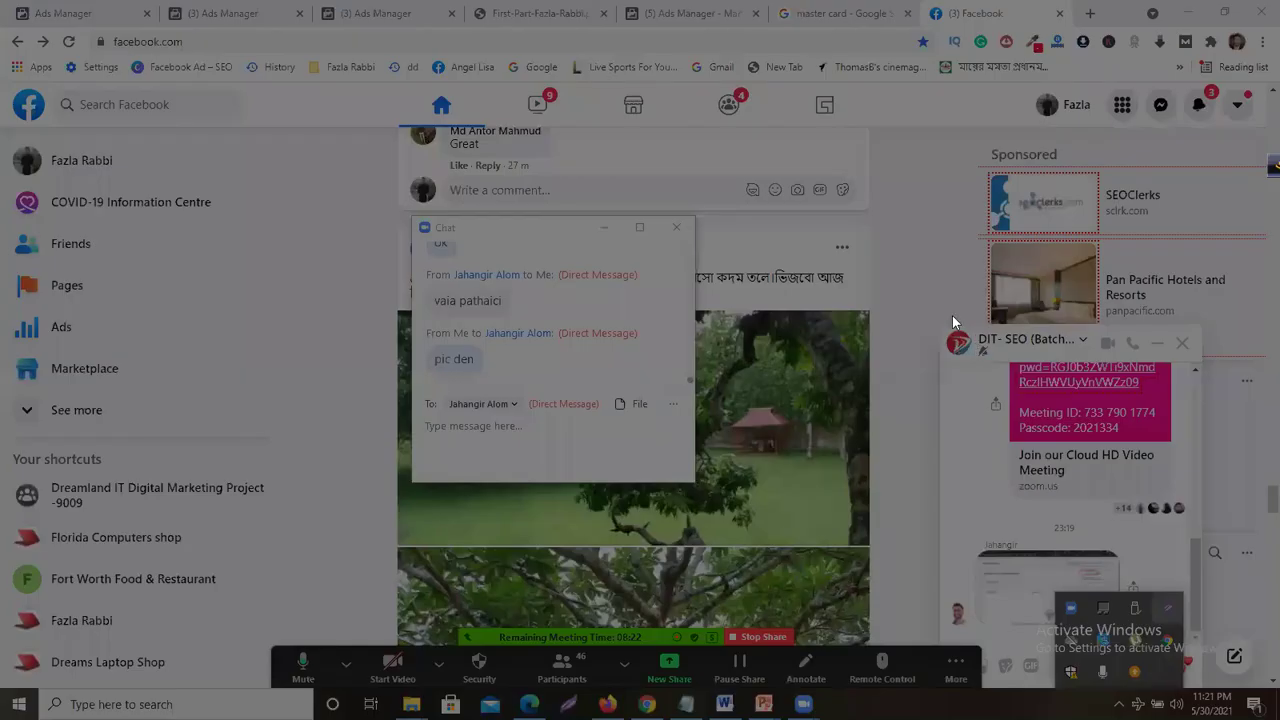
pyautogui.moveTo(937, 305); pyautogui.dragTo(1196, 680)
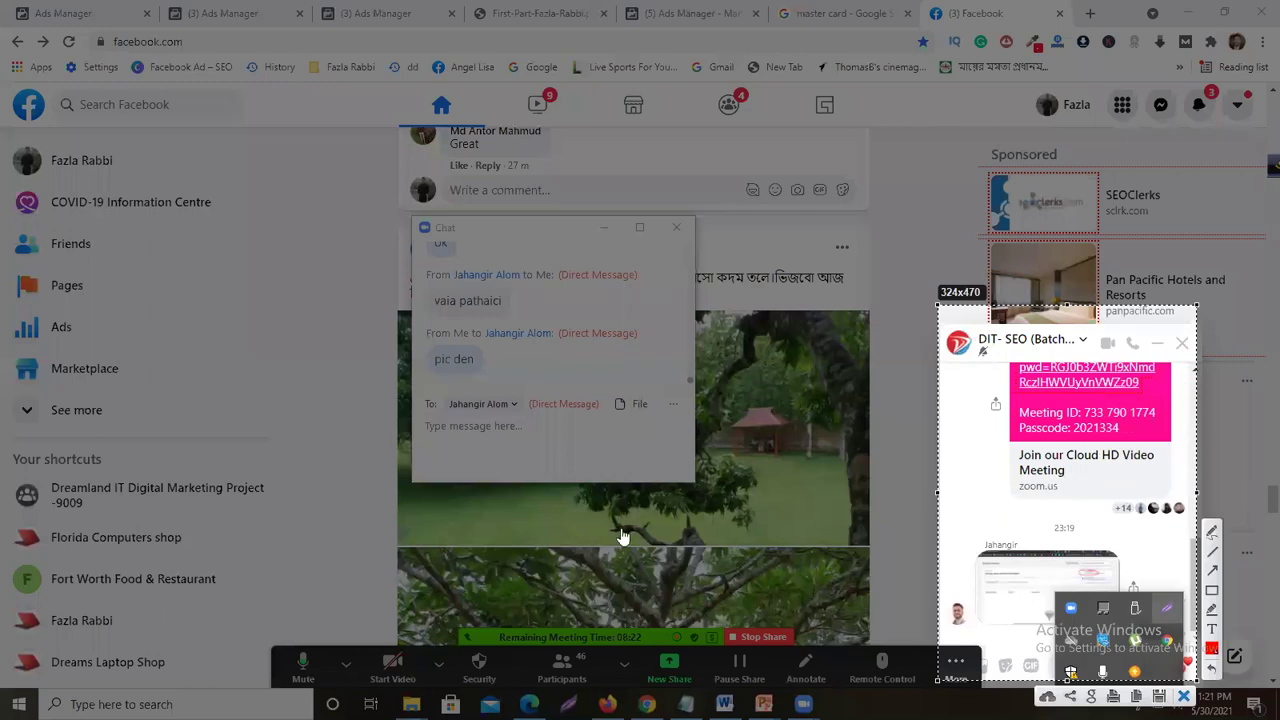
pyautogui.press('Escape')
# - Open the DIT- SEO (Batch 334) group chat in the full Messenger view and select its page address
pyautogui.click(1083, 341)
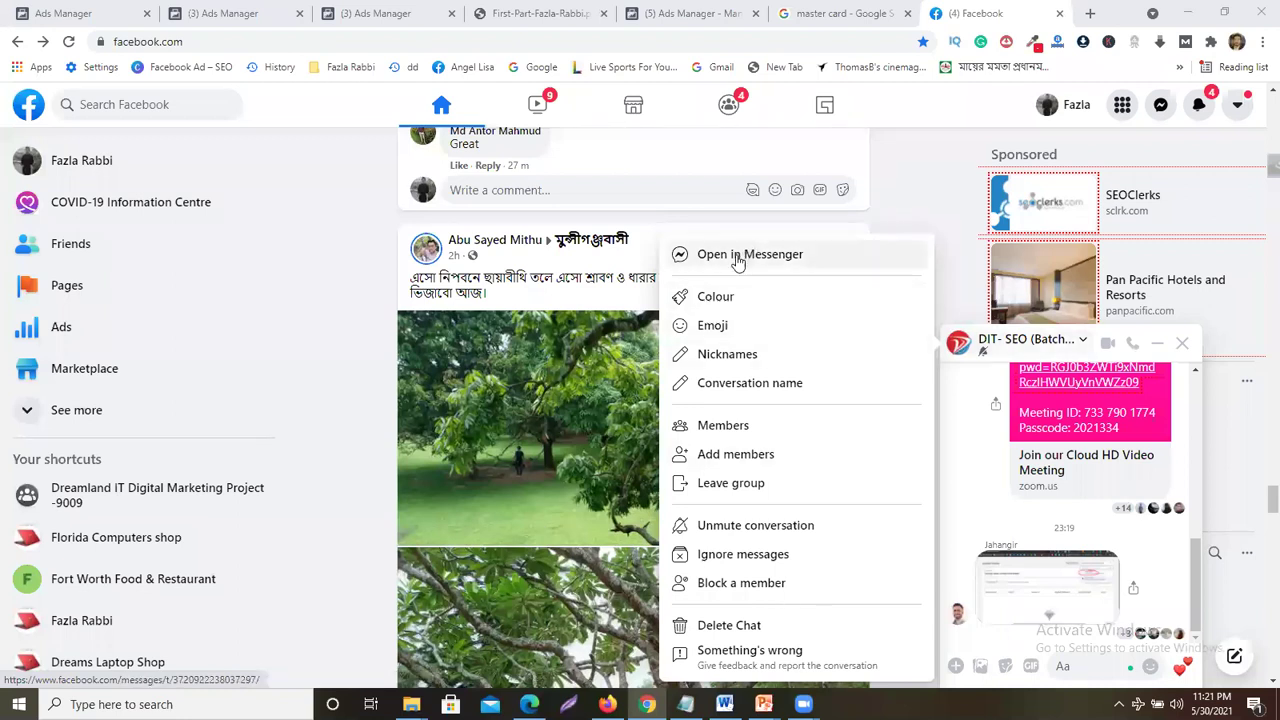
pyautogui.press('Escape')
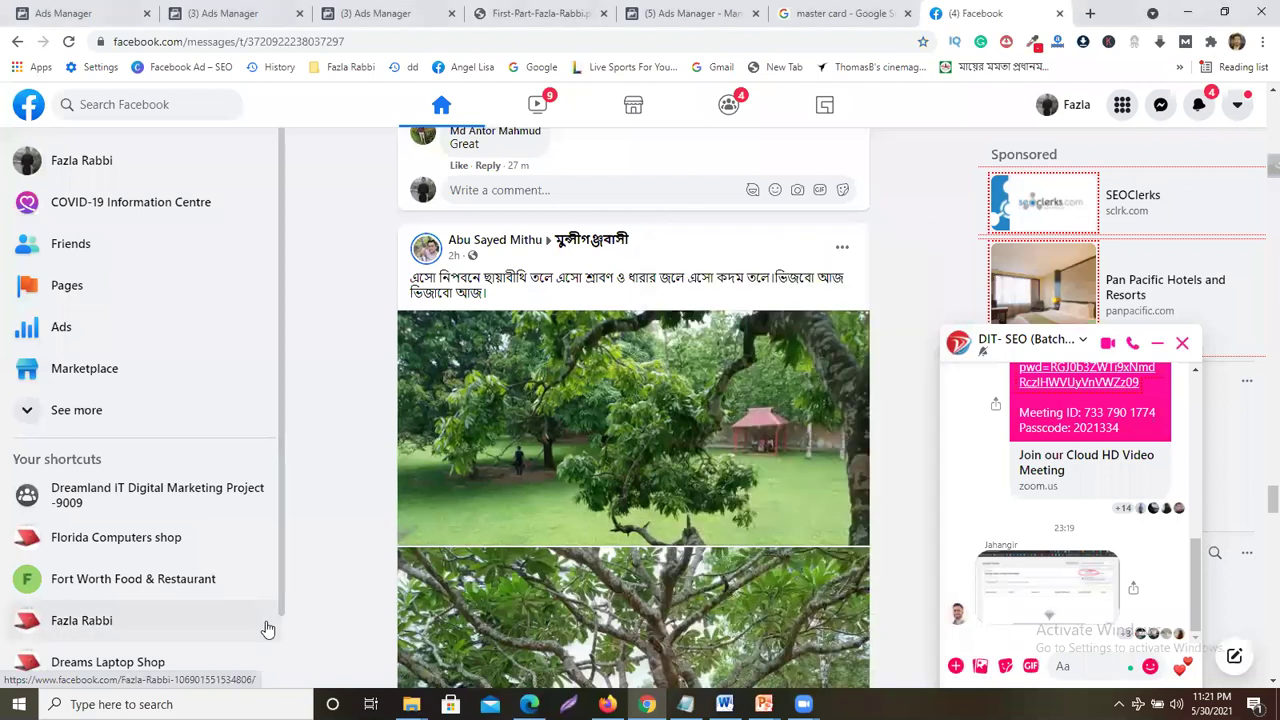
pyautogui.click(411, 42)
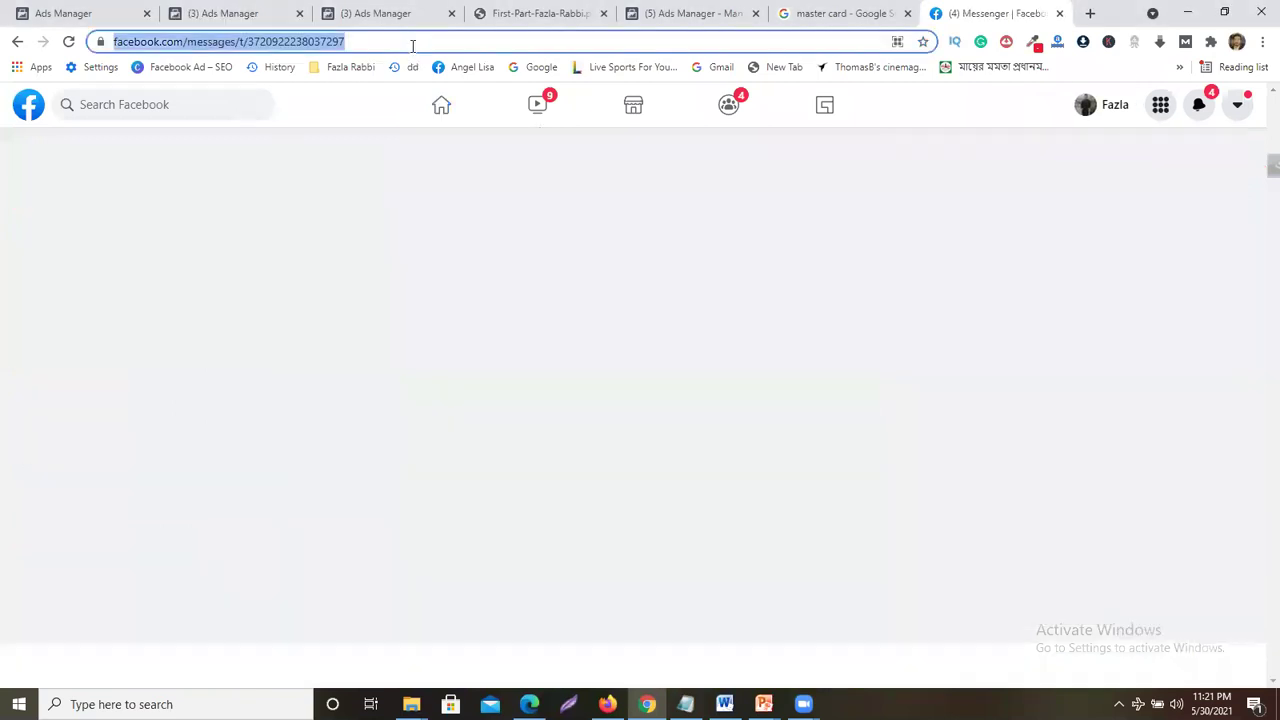
pyautogui.rightClick(411, 43)
pyautogui.click(527, 516)
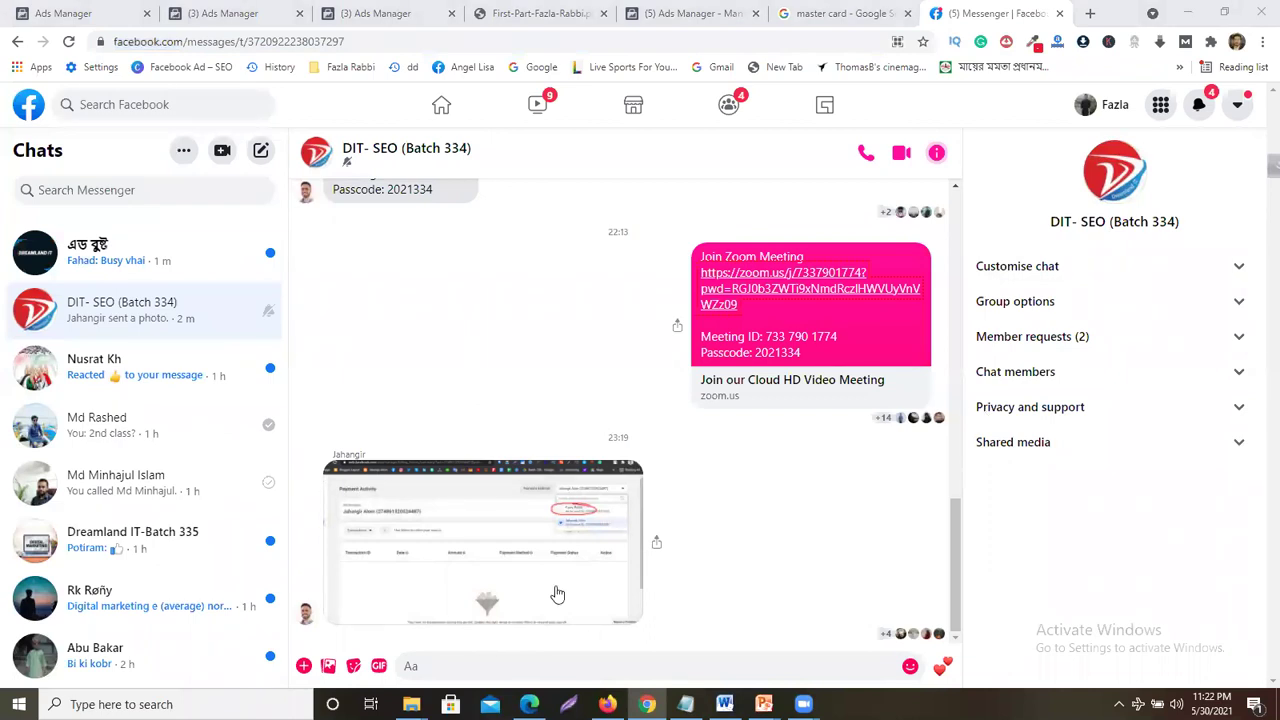
pyautogui.click(556, 591)
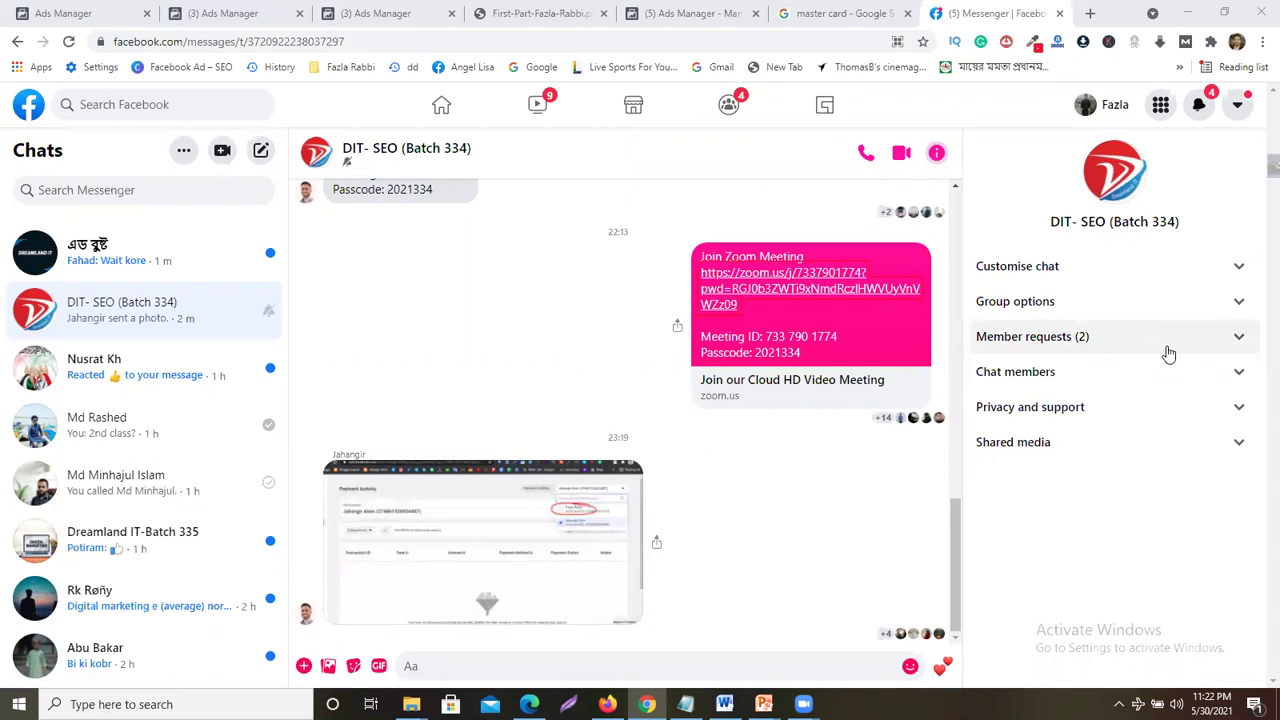
# - Approve both pending member requests in the DIT- SEO (Batch 334) group chat and reload the page
pyautogui.click(1168, 337)
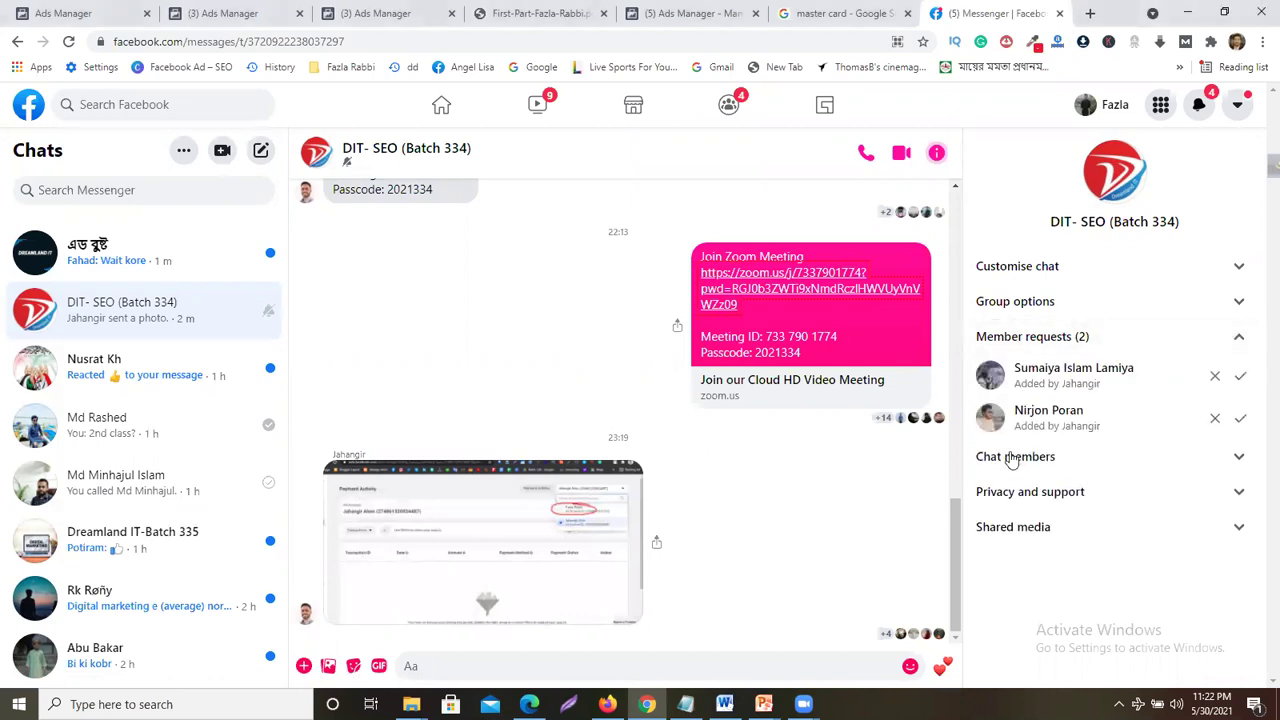
pyautogui.click(1239, 385)
pyautogui.click(1240, 388)
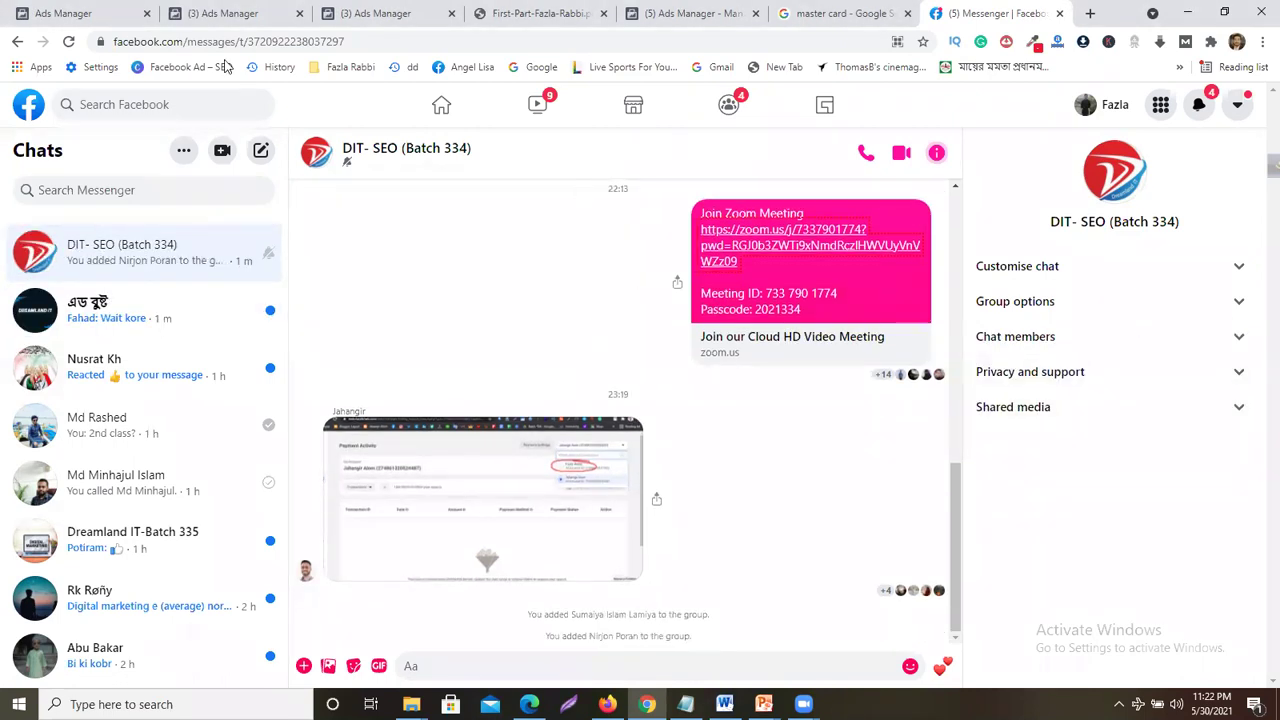
pyautogui.click(68, 41)
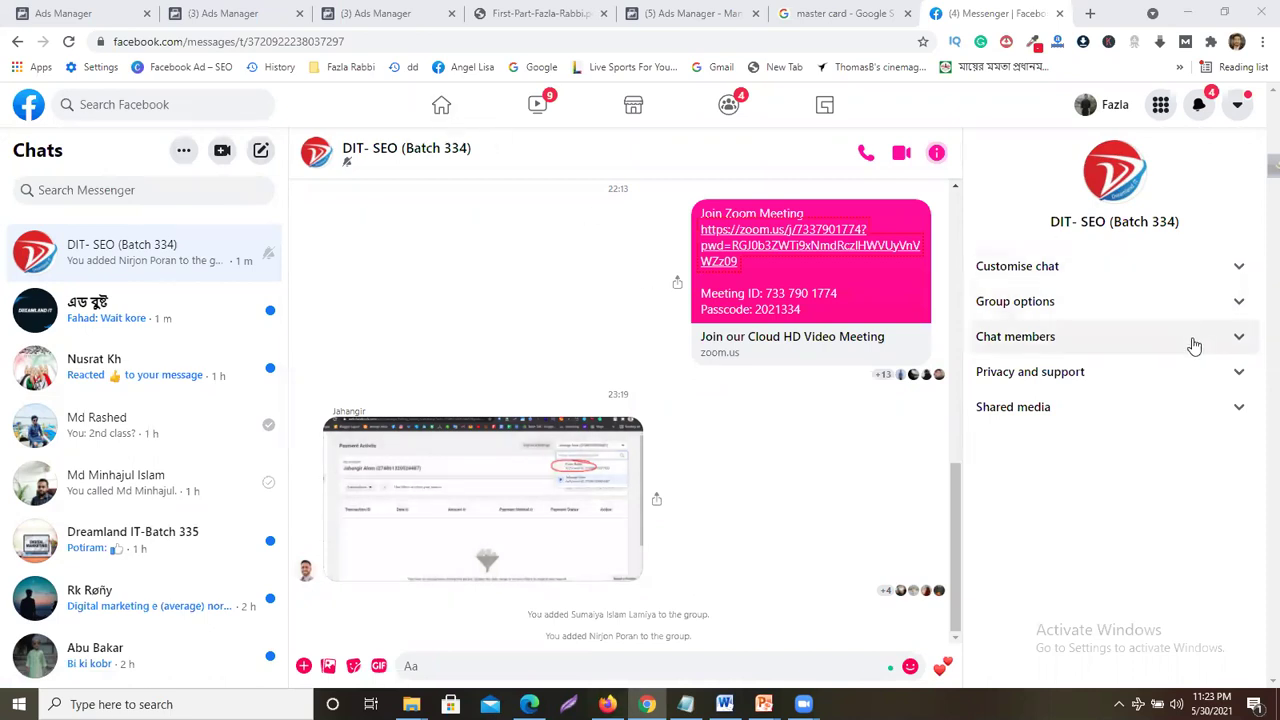
pyautogui.click(68, 41)
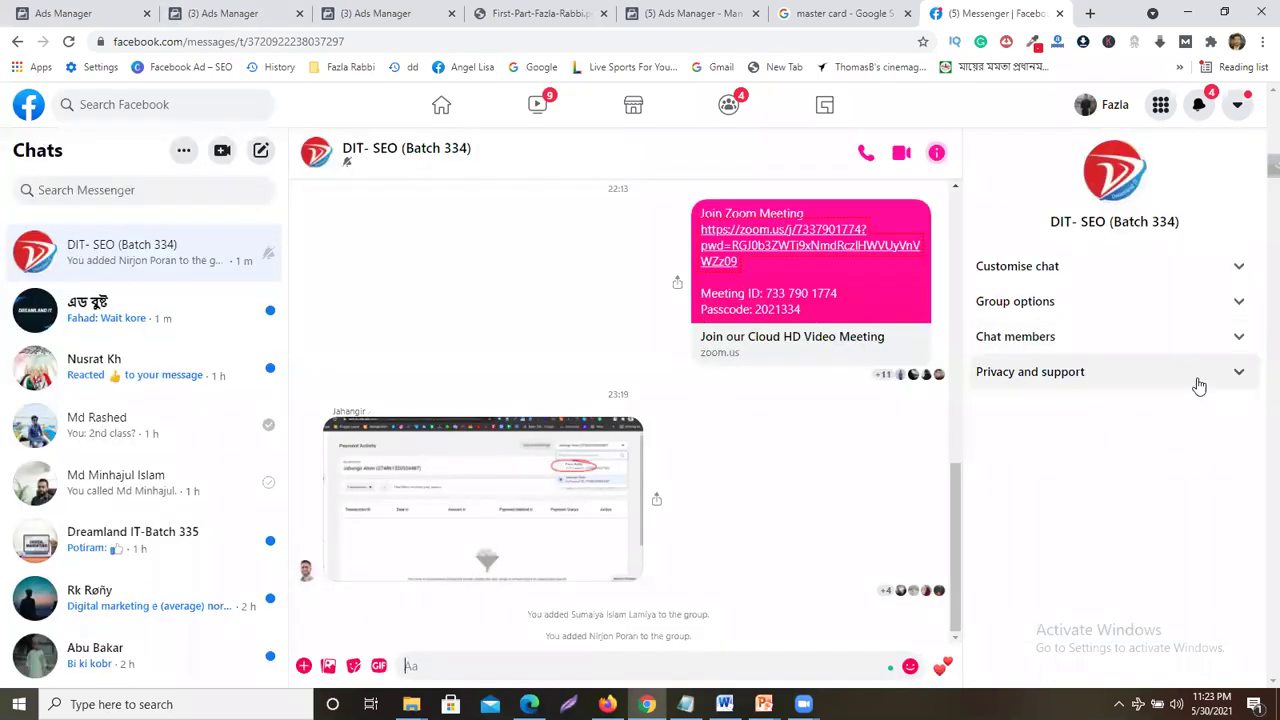
# - Examine the group chat's member list, group options and customisation settings
pyautogui.click(1199, 384)
pyautogui.click(1221, 345)
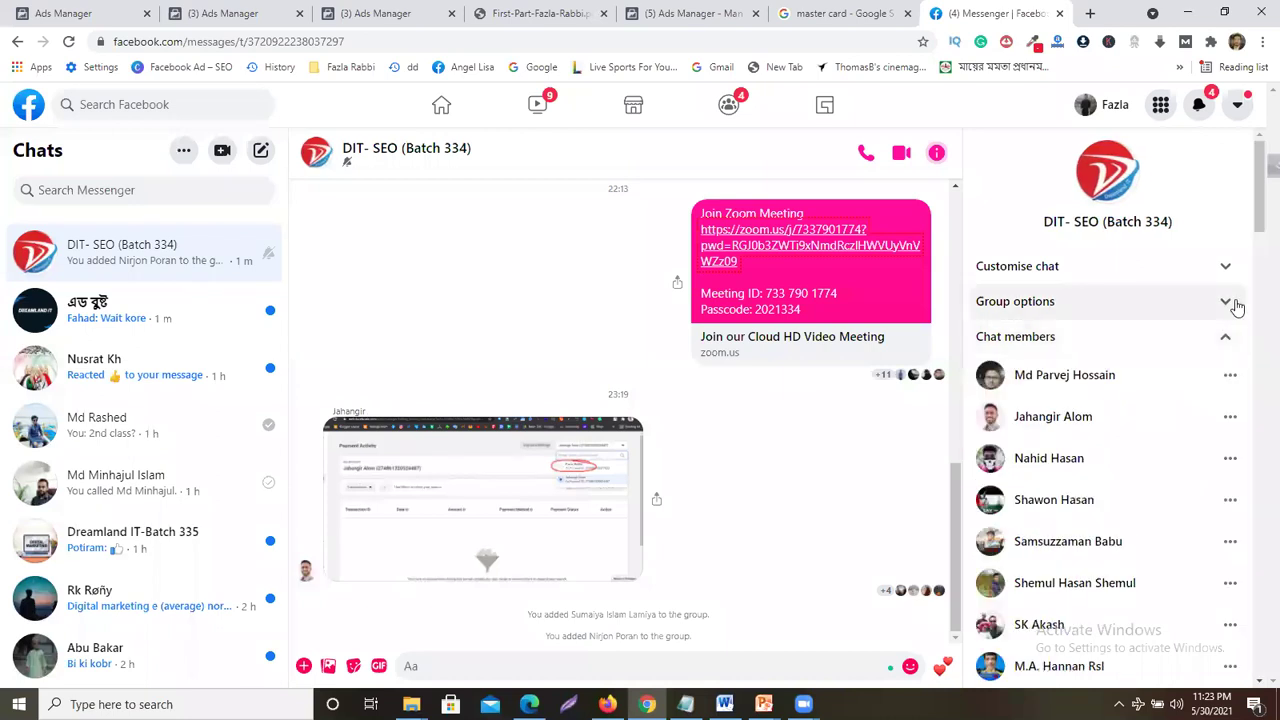
pyautogui.click(1236, 306)
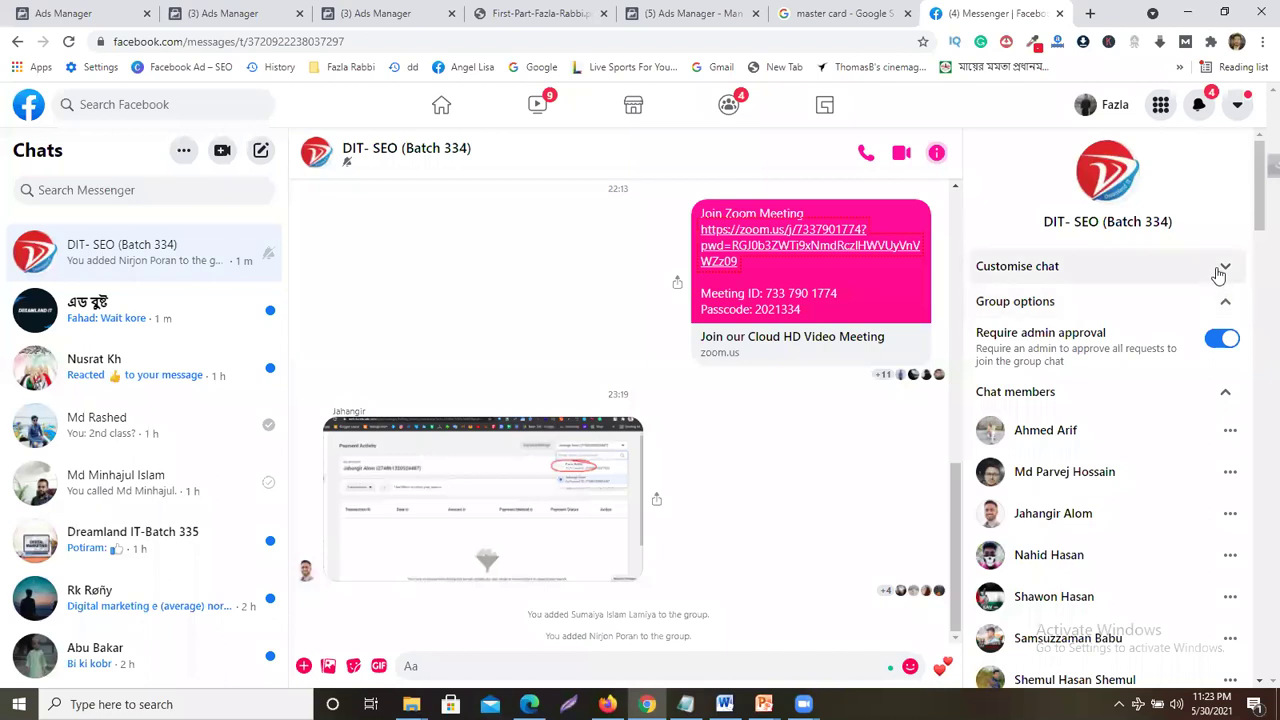
pyautogui.click(1218, 270)
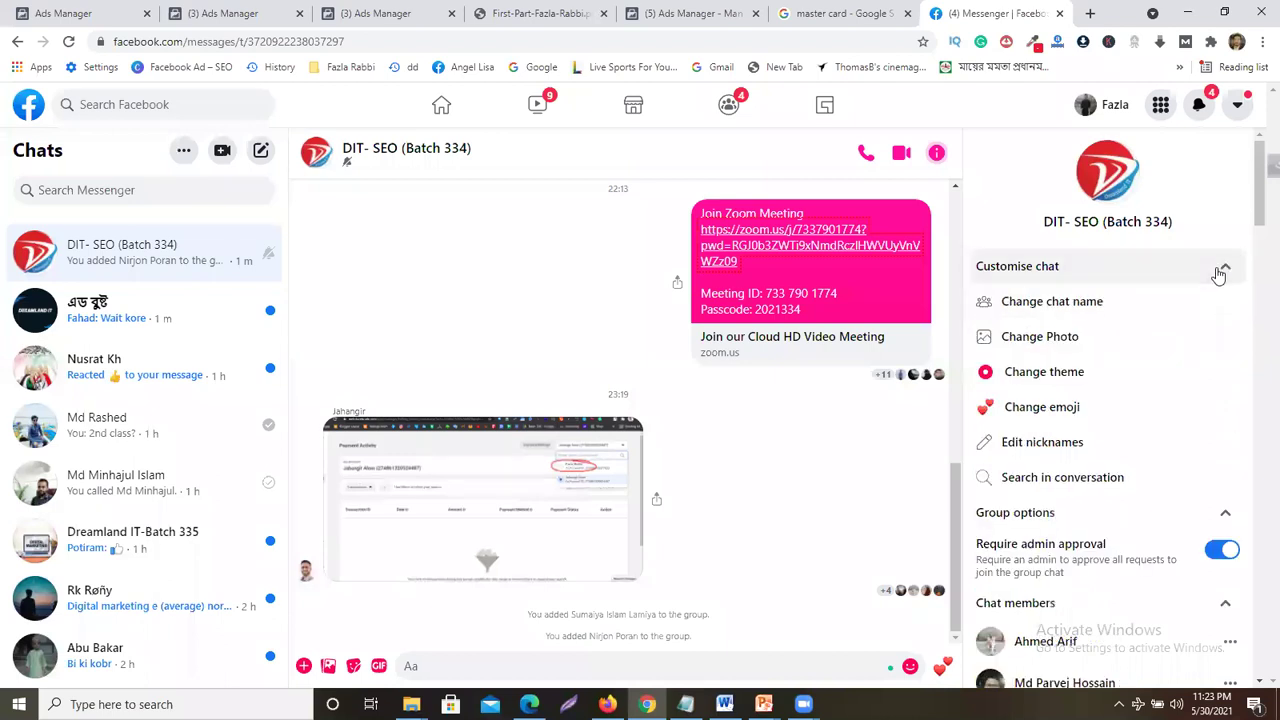
pyautogui.click(1218, 266)
pyautogui.click(1218, 266)
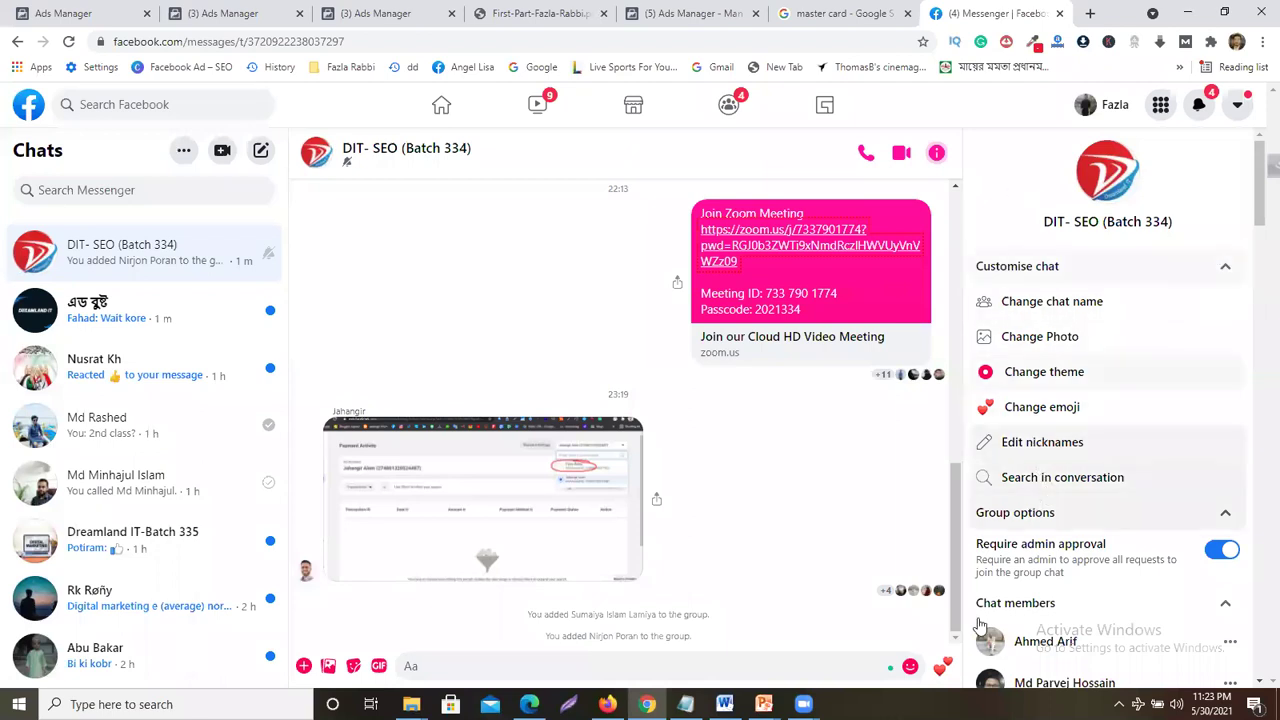
pyautogui.scroll(-1, 1150, 400)
pyautogui.click(1226, 190)
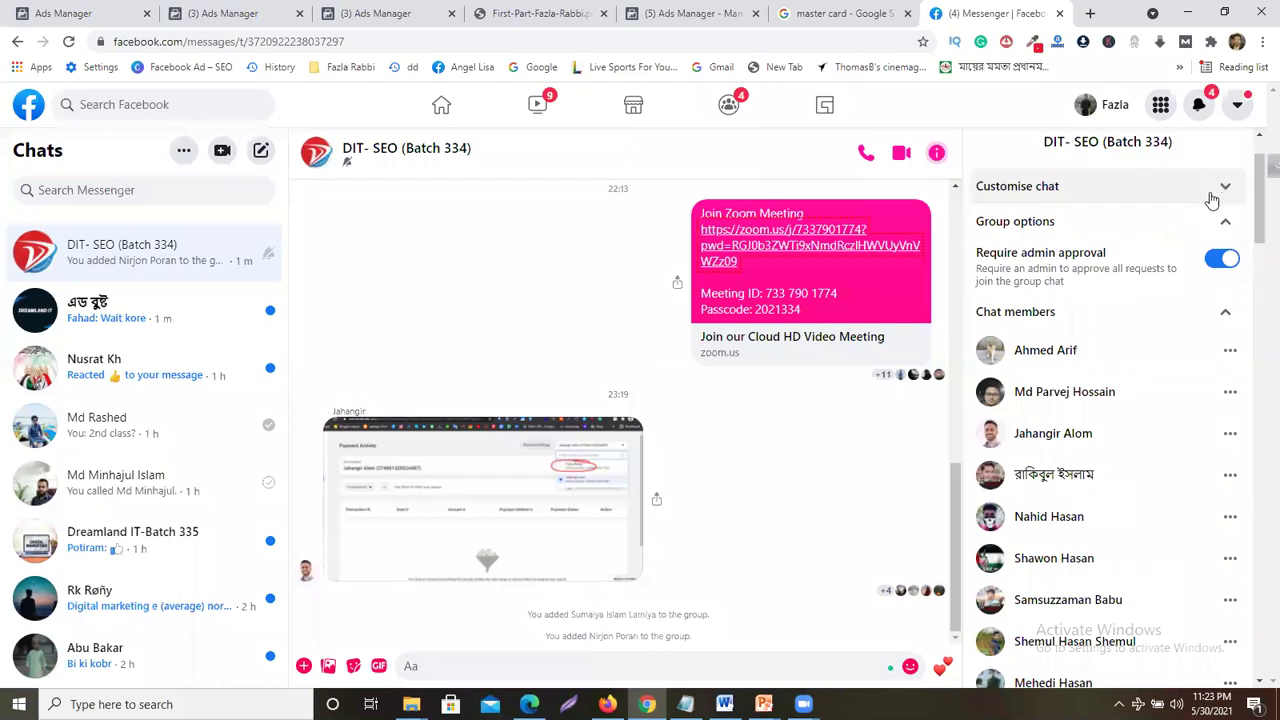
pyautogui.scroll(1, 1180, 232)
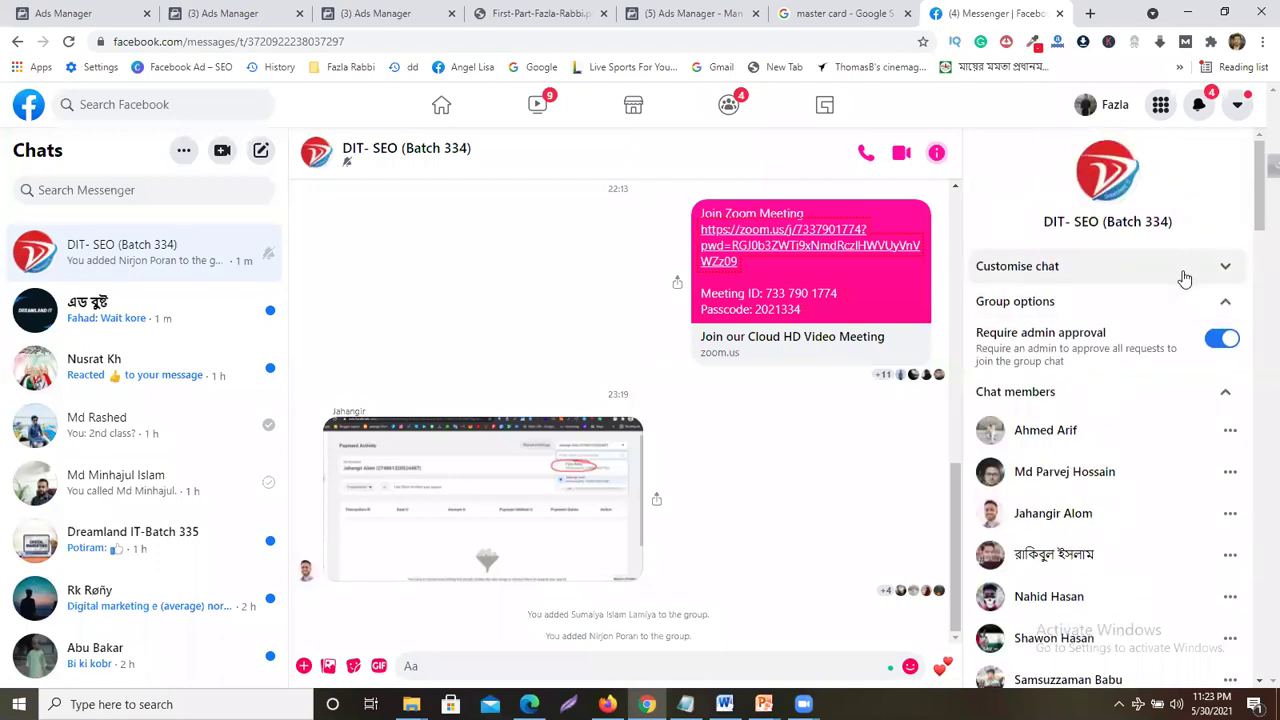
pyautogui.click(1184, 301)
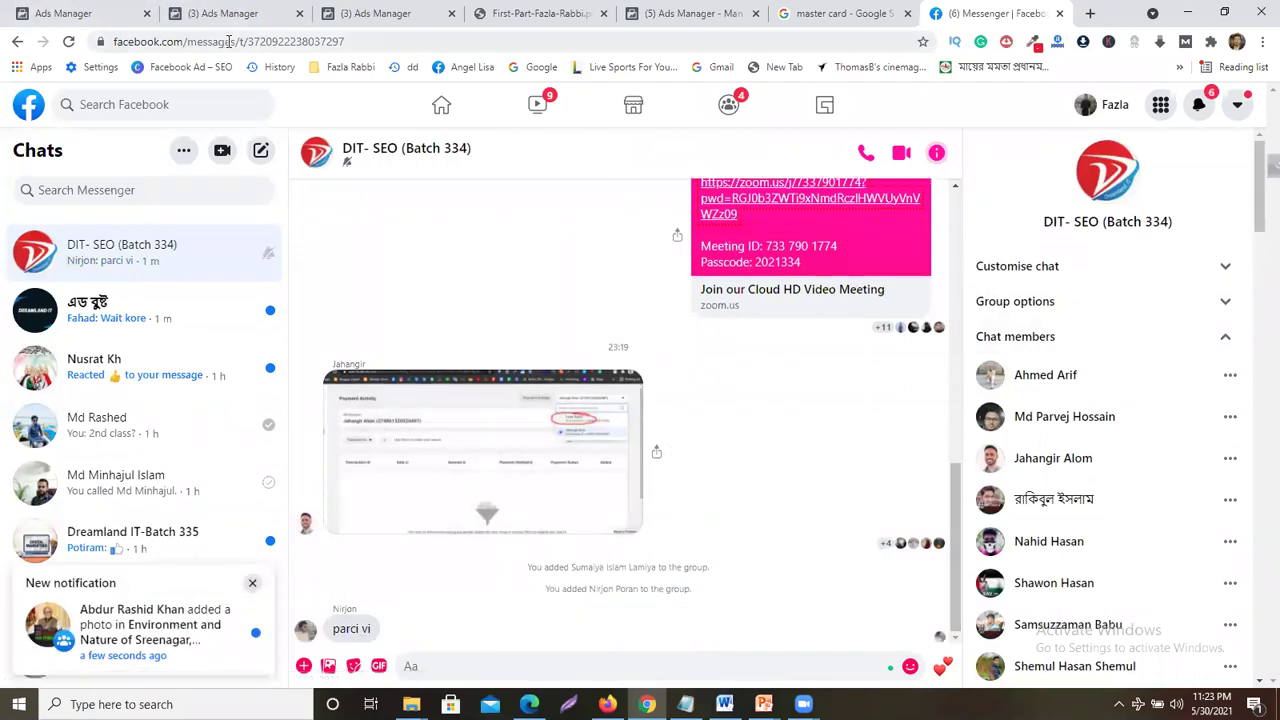
# - Copy the page address of the DIT- SEO (Batch 334) group chat and return to the conversation
pyautogui.click(292, 42)
pyautogui.rightClick(300, 42)
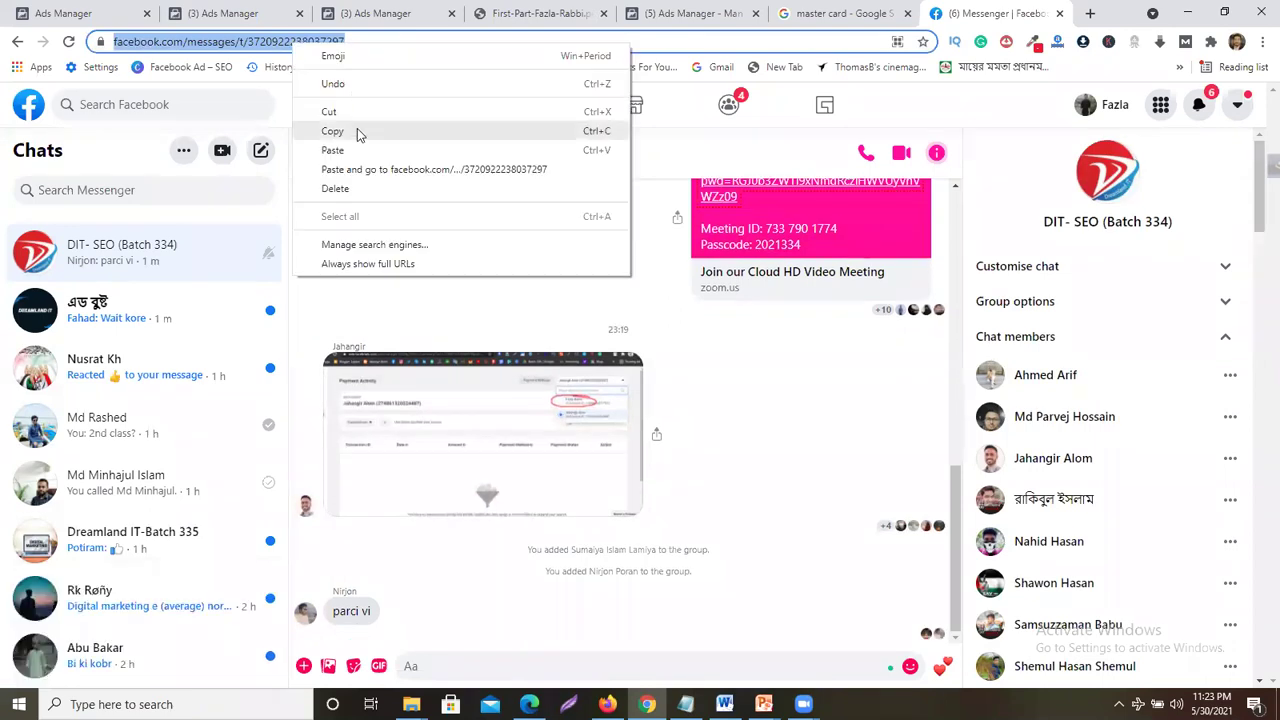
pyautogui.click(357, 127)
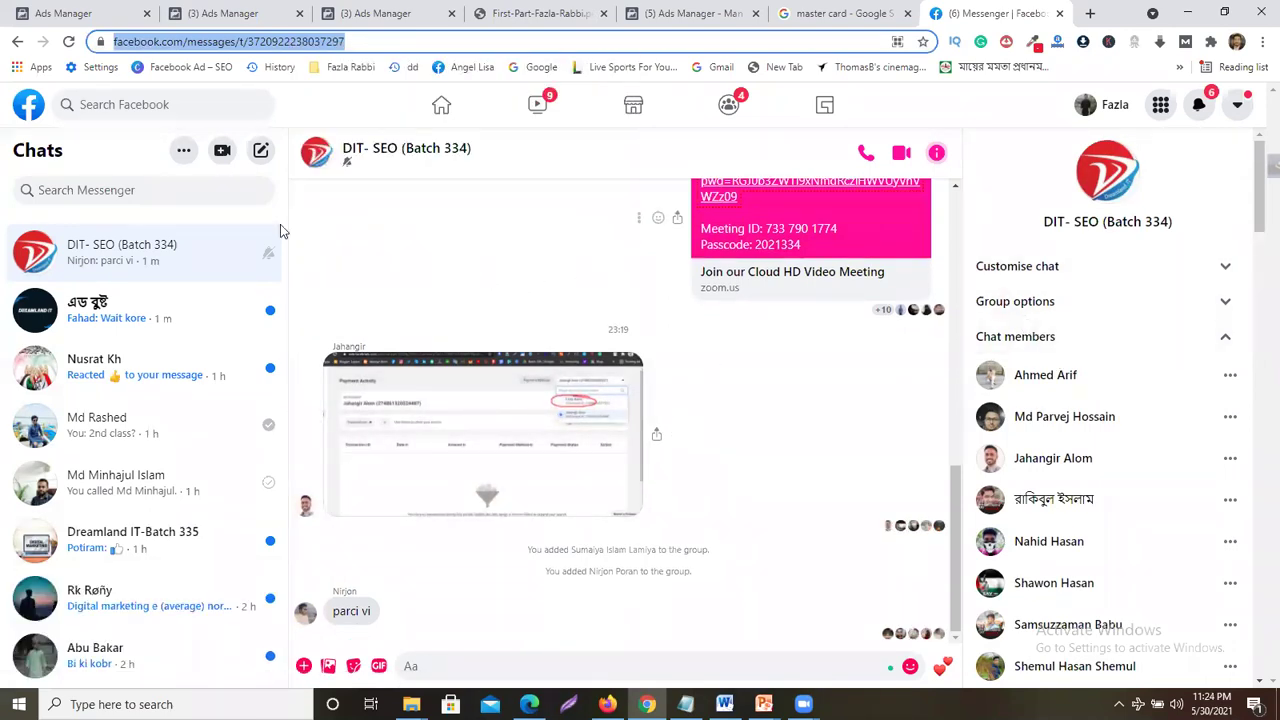
pyautogui.click(86, 260)
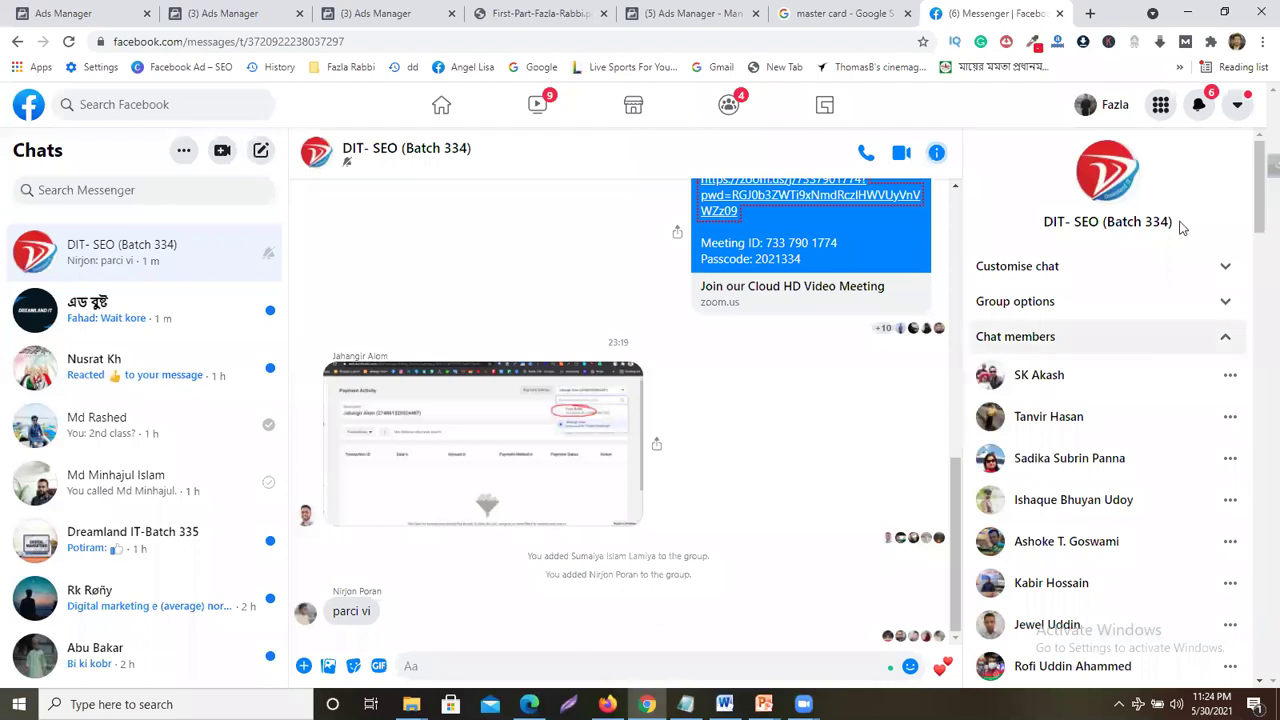
# - Copy the group chat's name, DIT- SEO (Batch 334), from the chat details
pyautogui.moveTo(1180, 221); pyautogui.dragTo(1046, 219)
pyautogui.rightClick(1058, 218)
pyautogui.click(1060, 217)
pyautogui.moveTo(1044, 220); pyautogui.dragTo(1176, 226)
pyautogui.rightClick(1128, 234)
pyautogui.click(1130, 238)
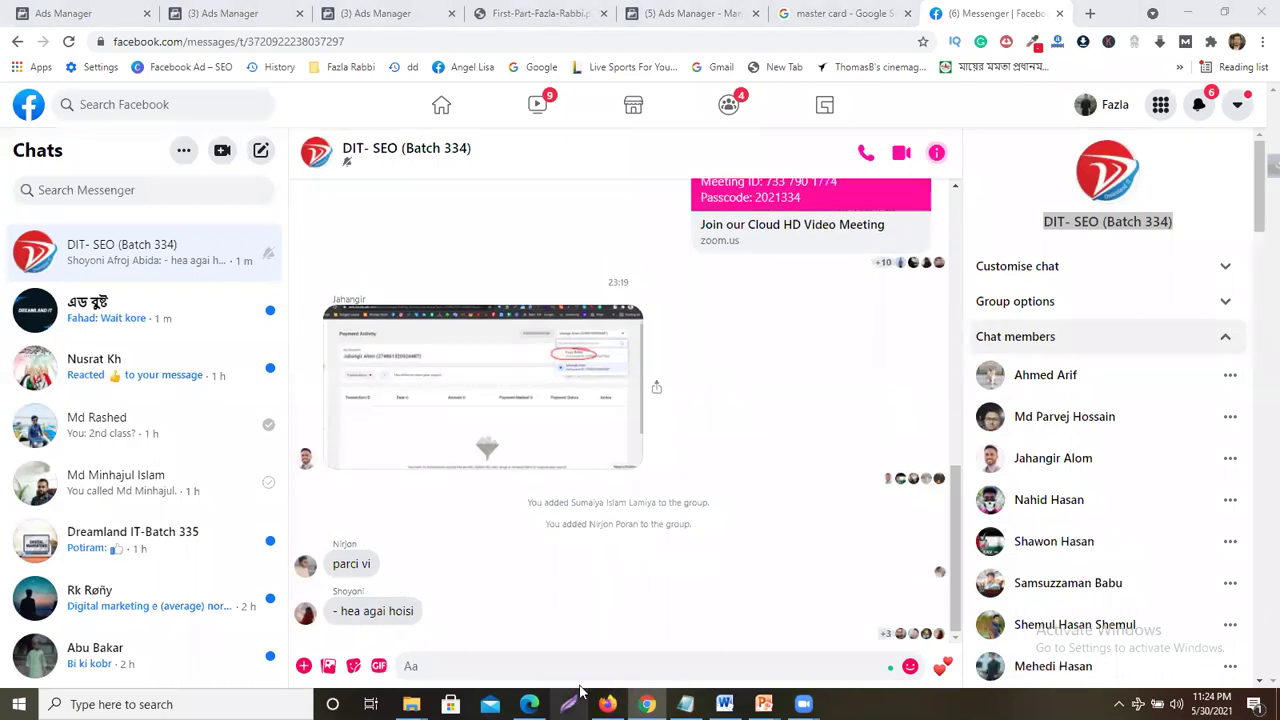
# - Switch to Firefox, check the Messenger chats of the Facebook account there, and return to the group chat in Chrome
pyautogui.click(607, 704)
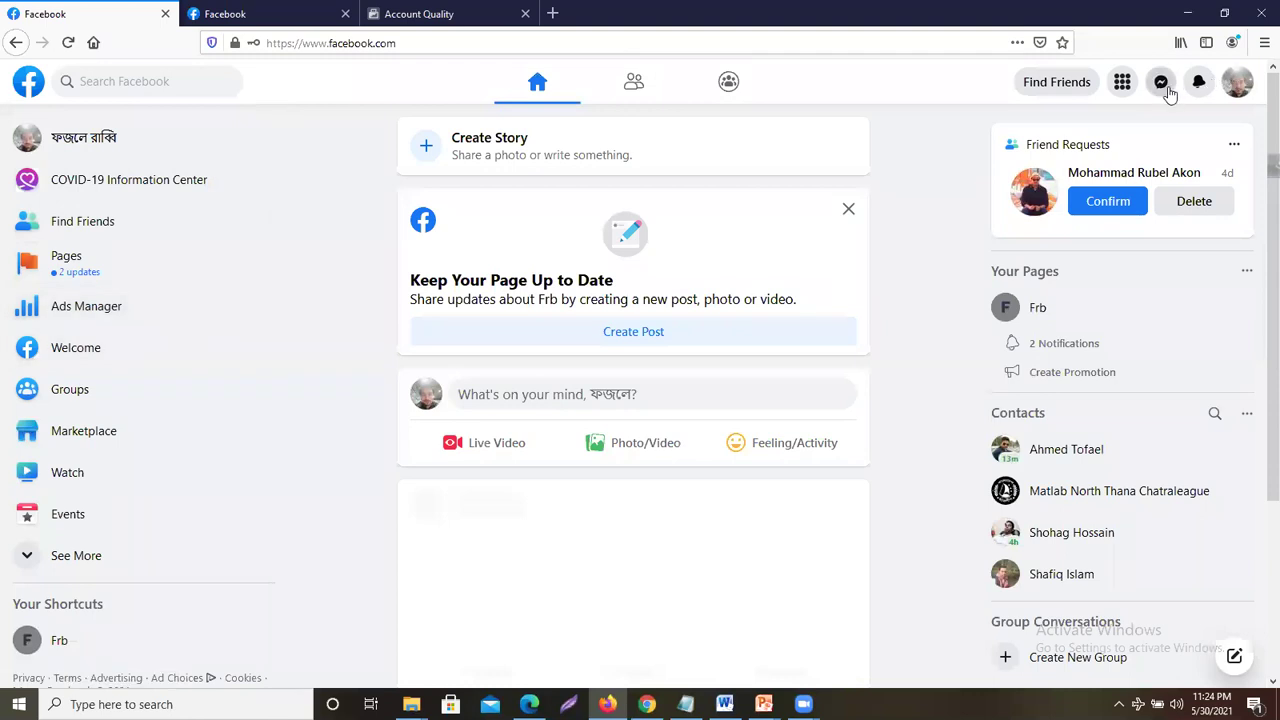
pyautogui.click(1166, 88)
pyautogui.click(957, 181)
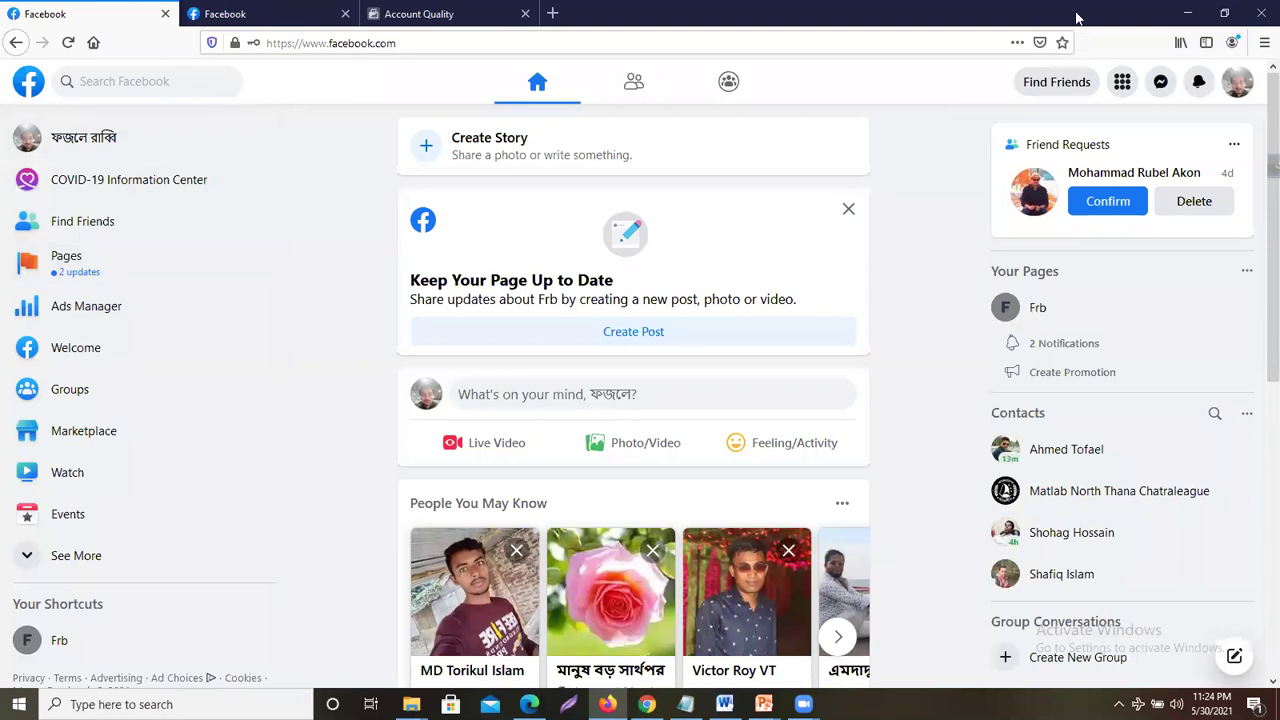
pyautogui.click(1188, 13)
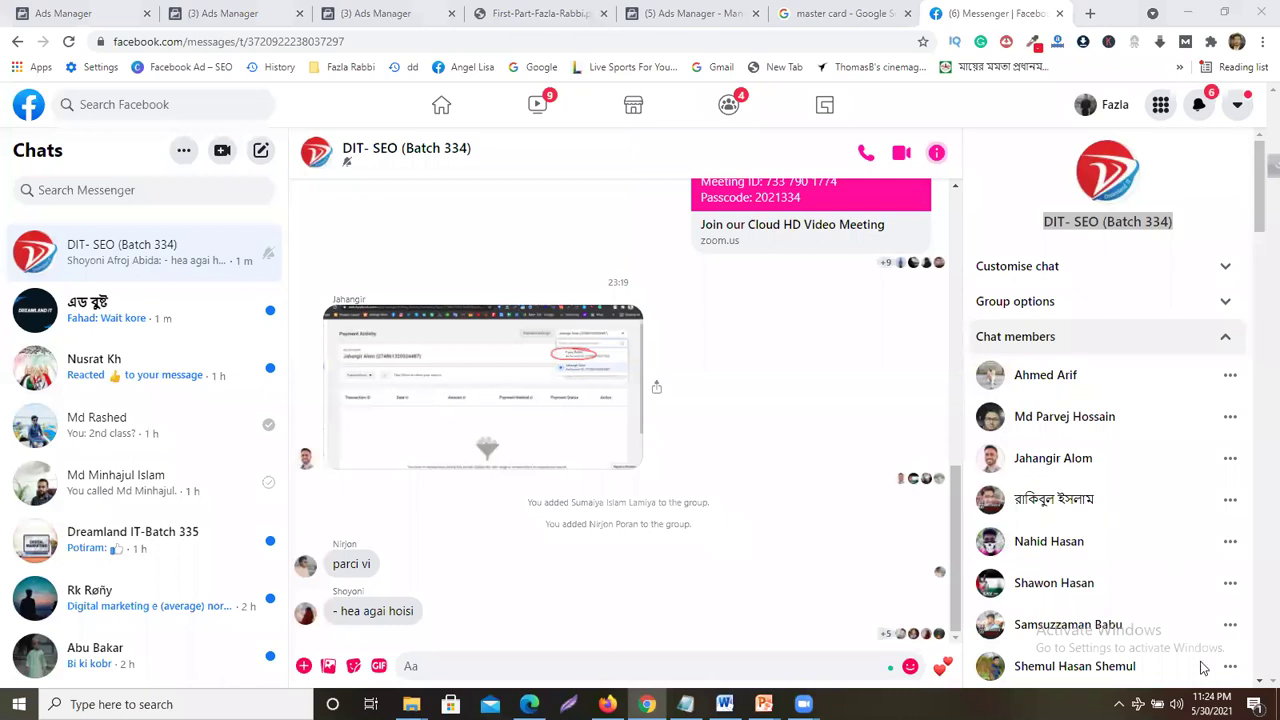
pyautogui.click(1119, 704)
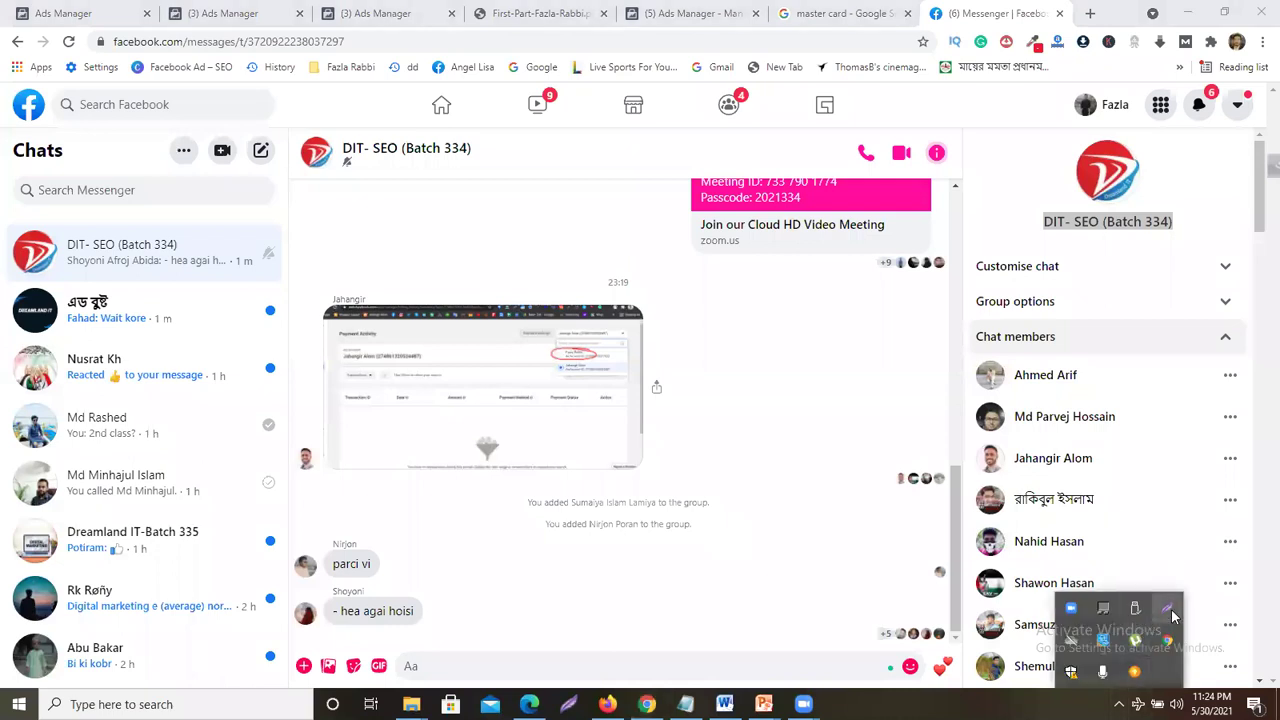
pyautogui.click(1169, 610)
pyautogui.moveTo(966, 433); pyautogui.dragTo(1256, 477)
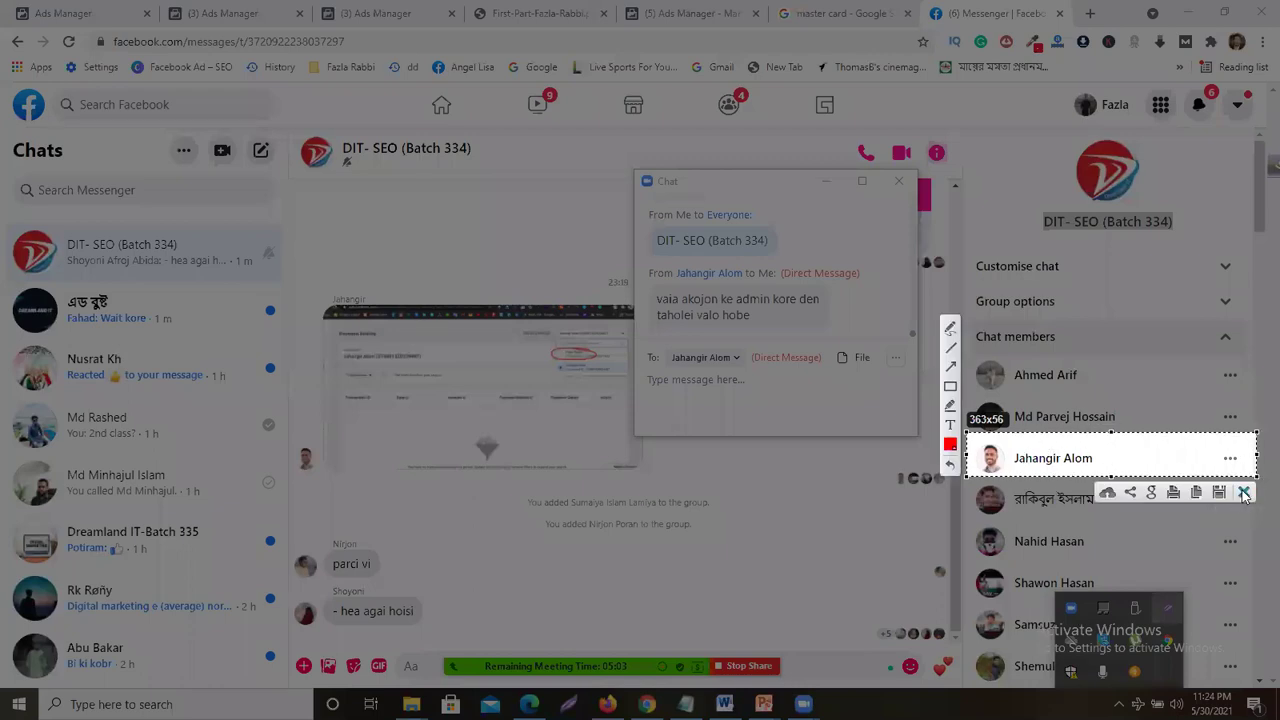
pyautogui.click(1243, 493)
# - Make the student who sent the Payment Activity photo an admin of the group chat and collapse the chat detail sections
pyautogui.click(1230, 459)
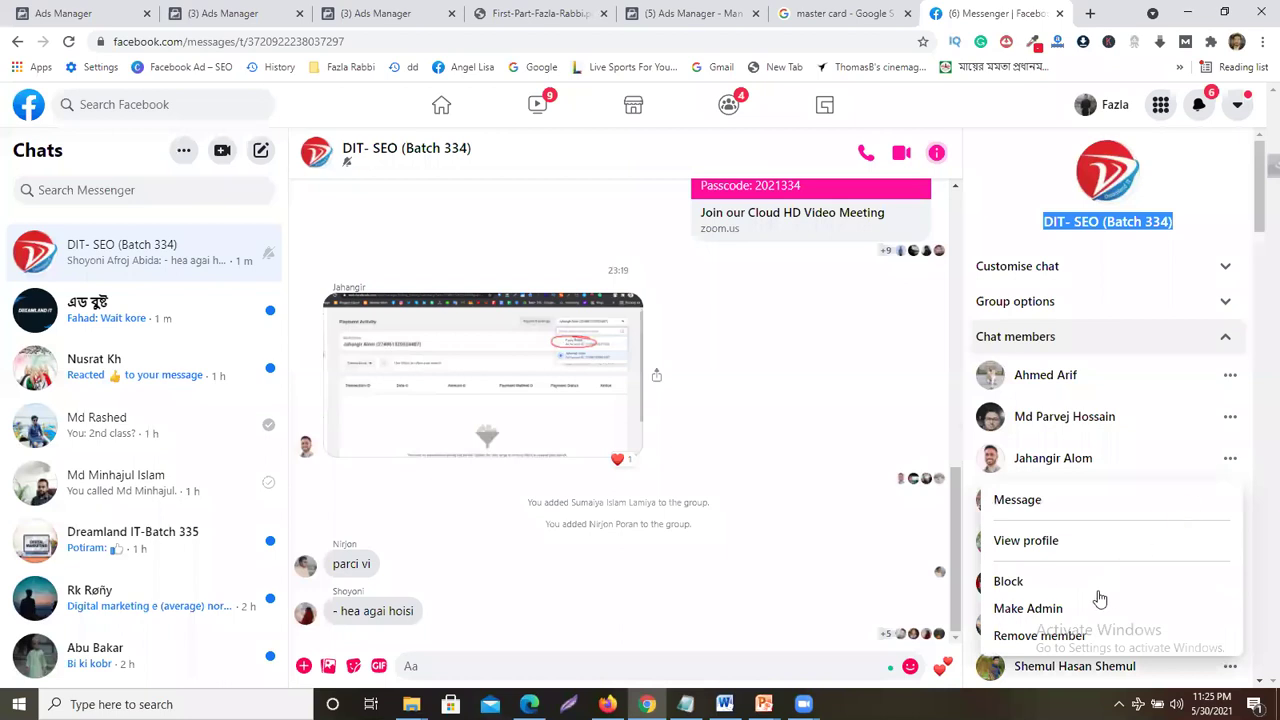
pyautogui.click(1096, 609)
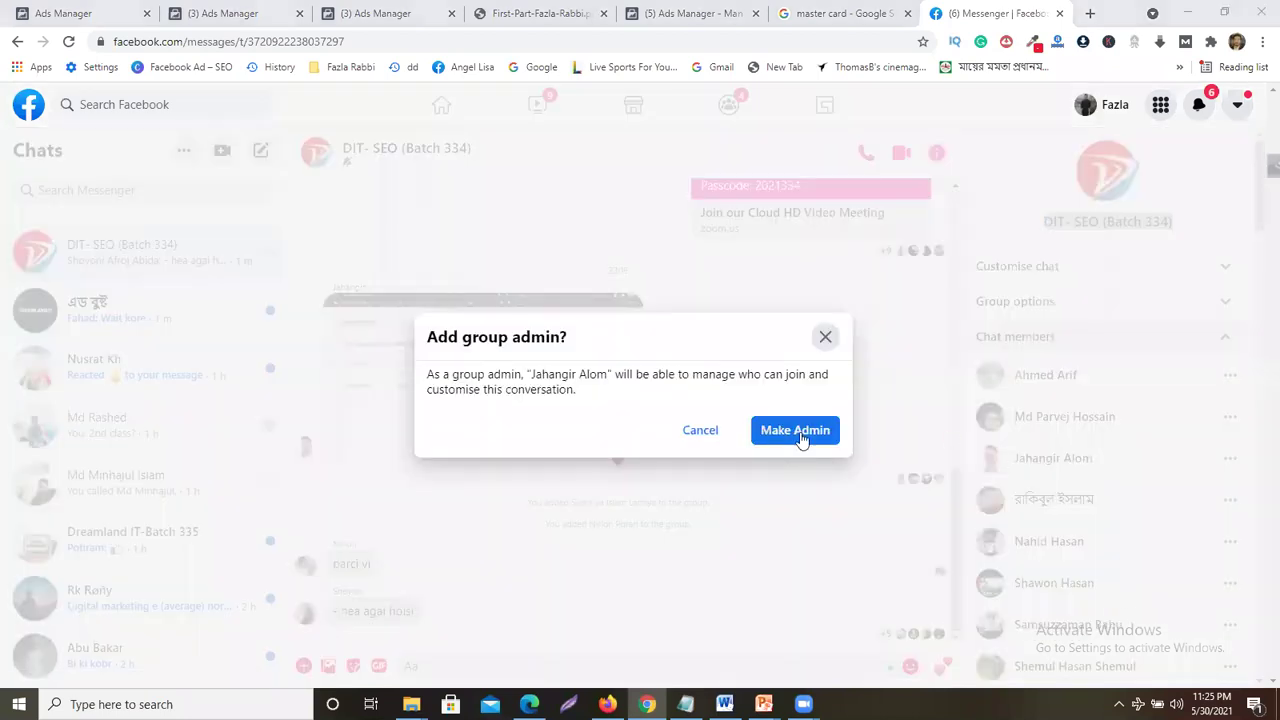
pyautogui.click(801, 432)
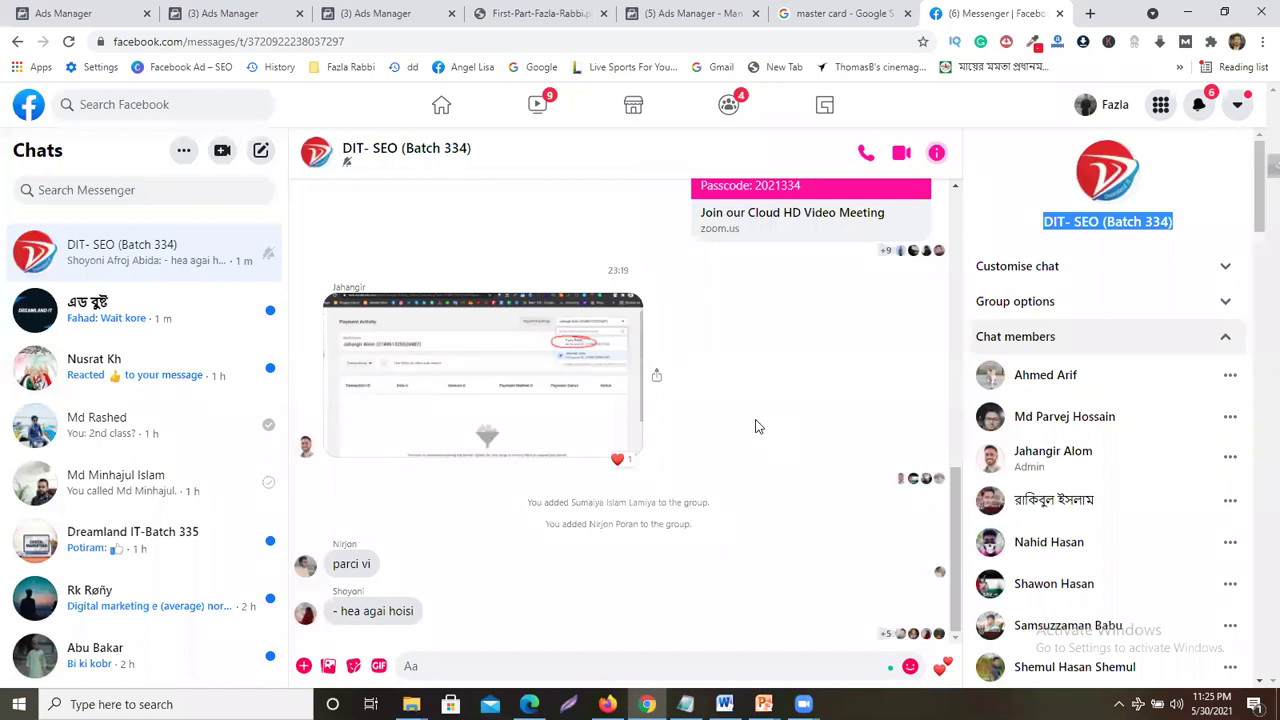
pyautogui.click(1150, 340)
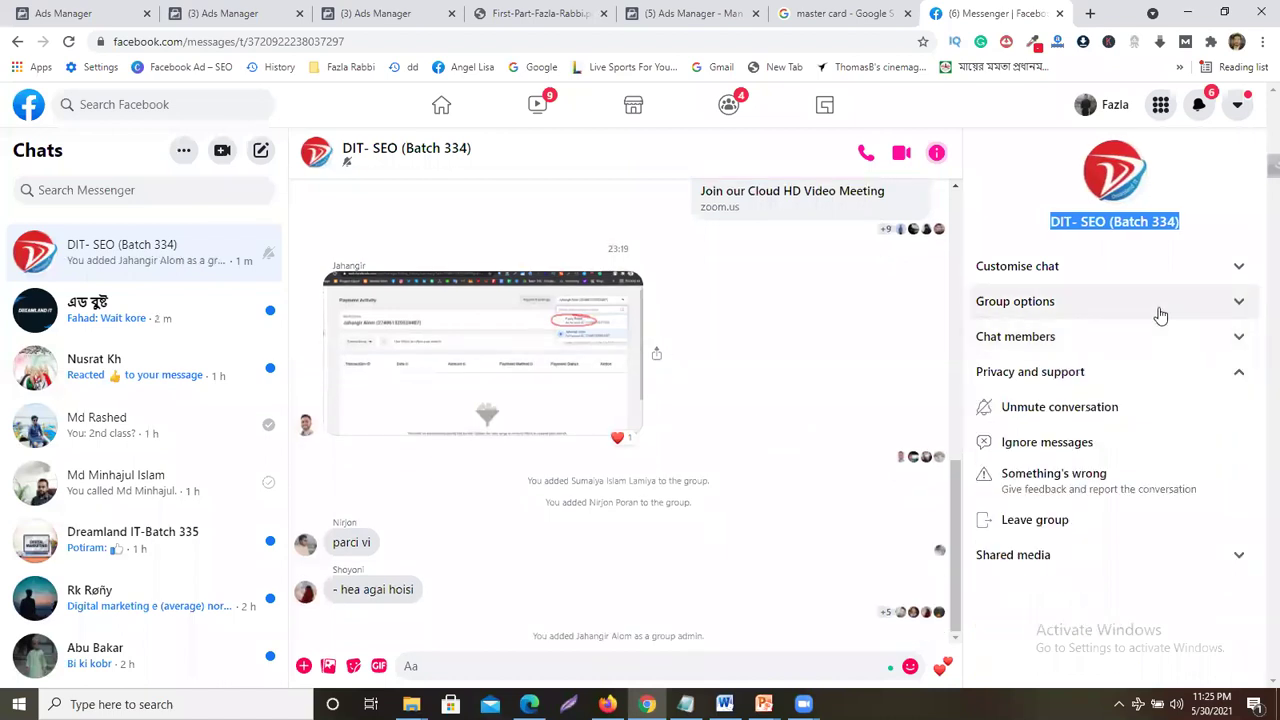
pyautogui.click(1068, 373)
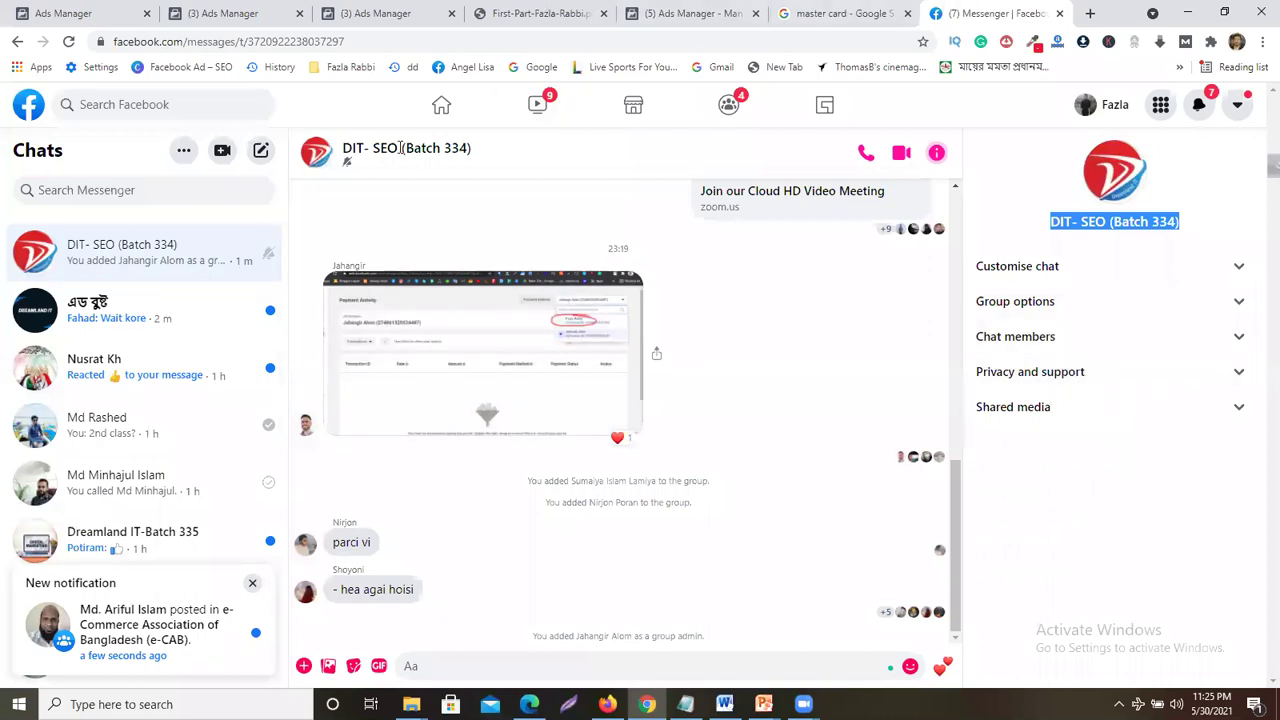
# - Find the new group admin through the recent Facebook searches, open the student's profile and copy its page address
pyautogui.click(177, 98)
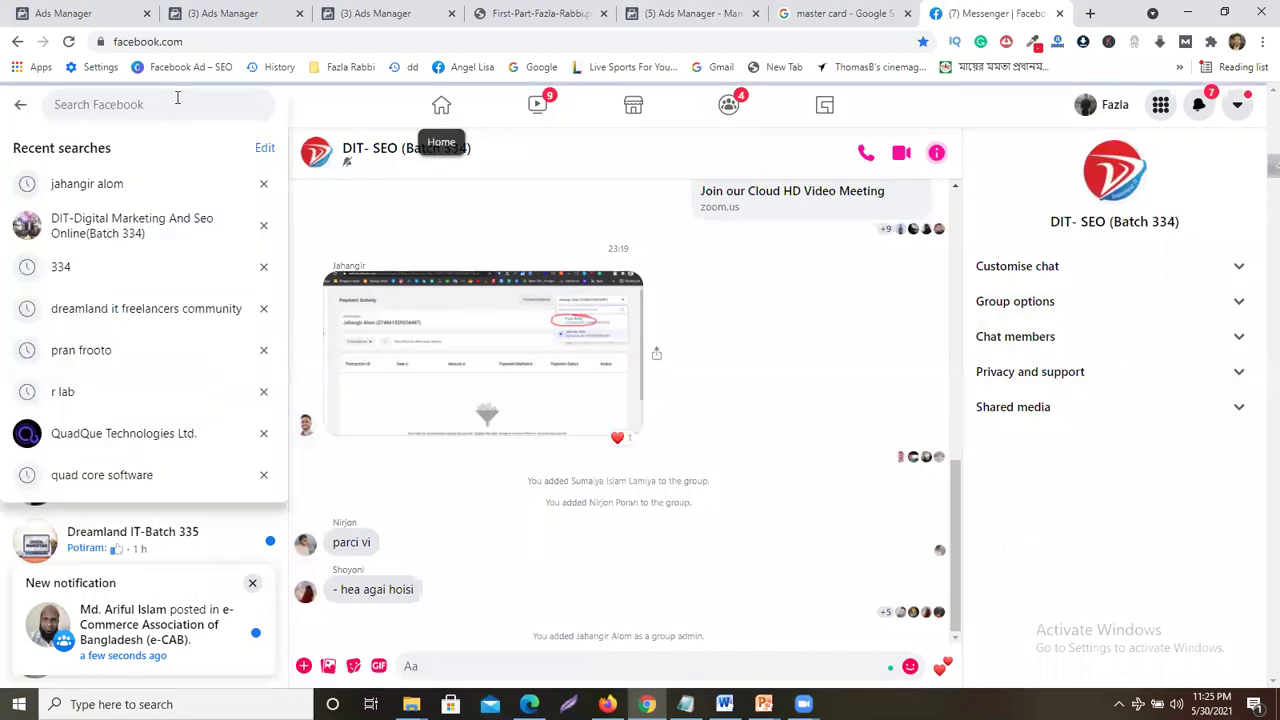
pyautogui.click(128, 185)
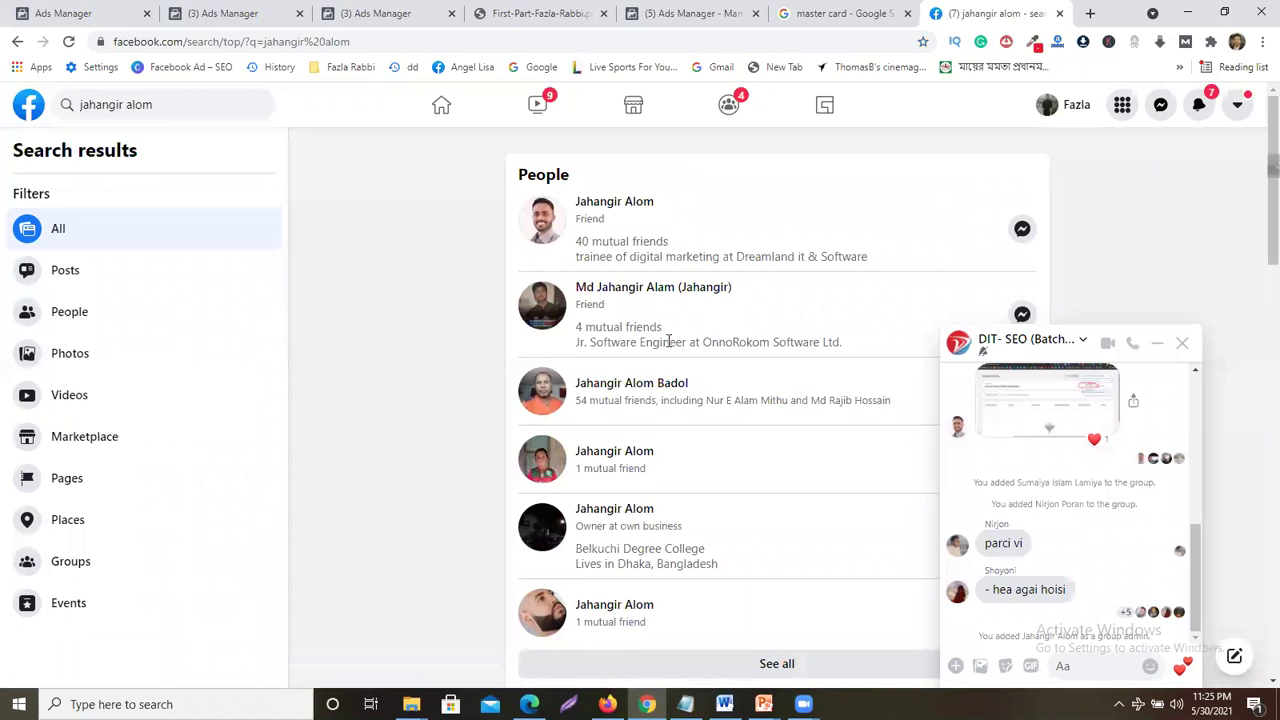
pyautogui.click(590, 205)
pyautogui.click(346, 41)
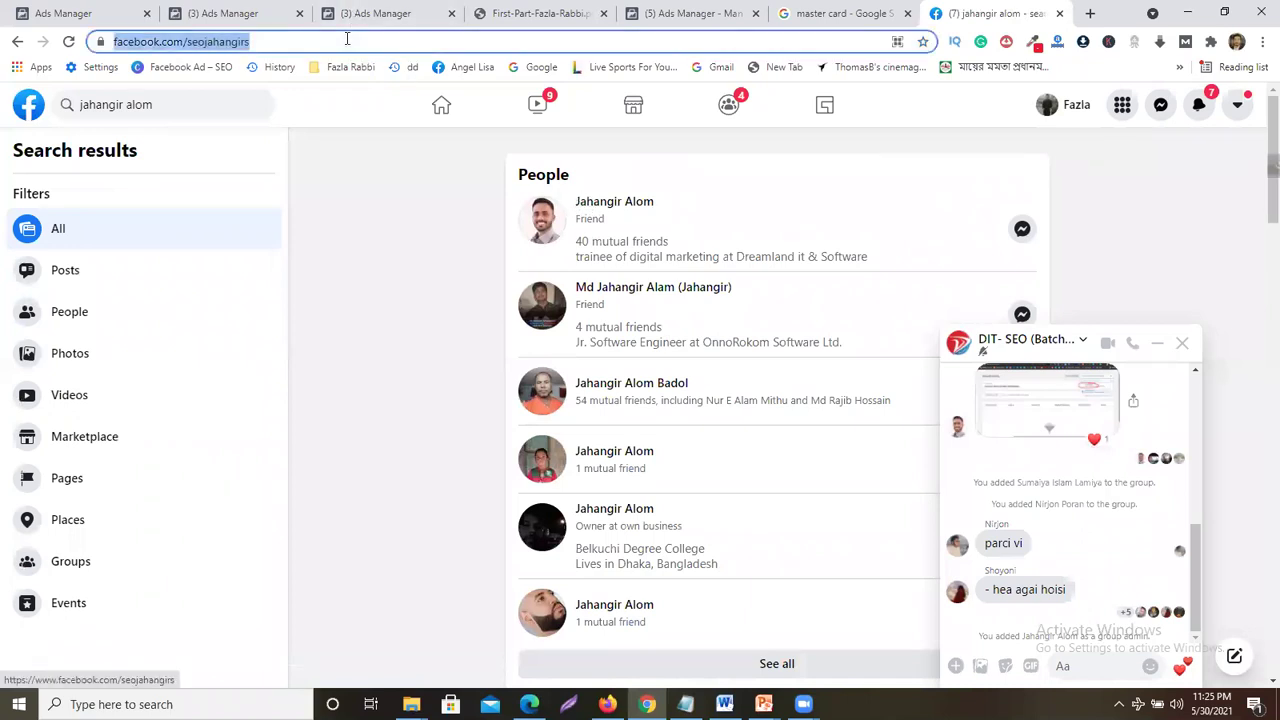
pyautogui.rightClick(346, 41)
pyautogui.click(407, 131)
pyautogui.scroll(-1, 1149, 580)
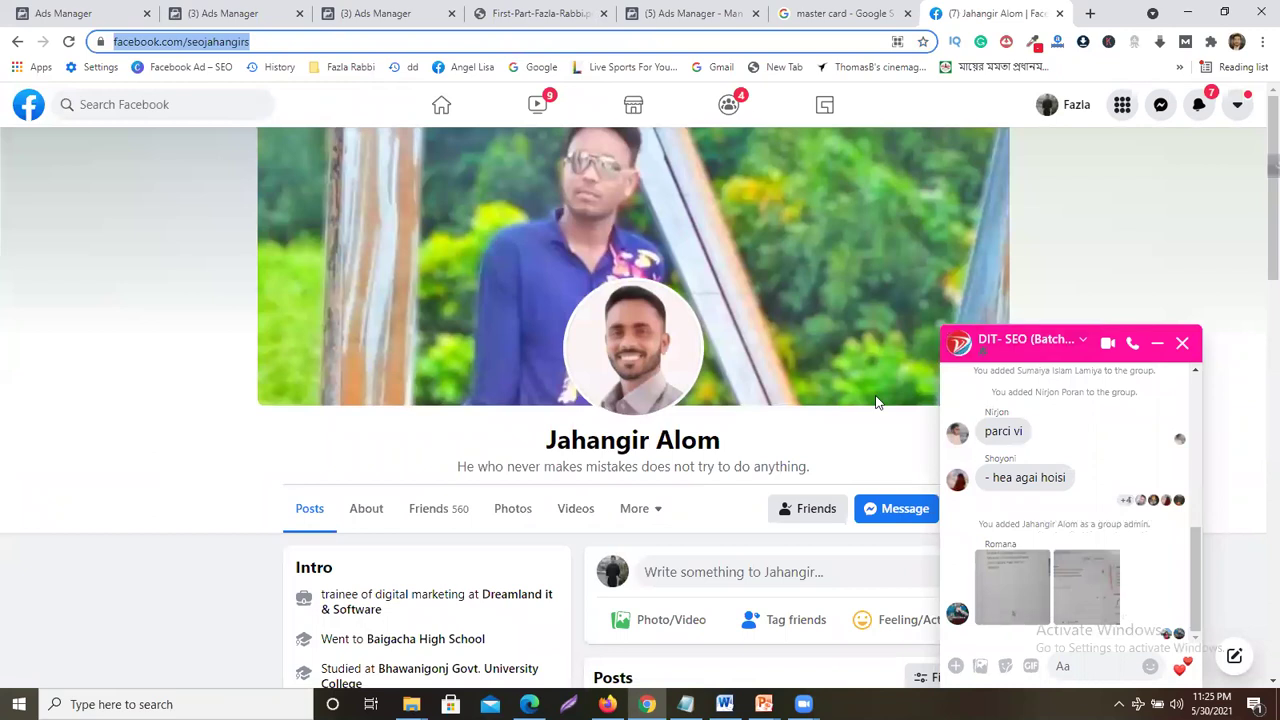
pyautogui.hotkey('alt', 'Tab')
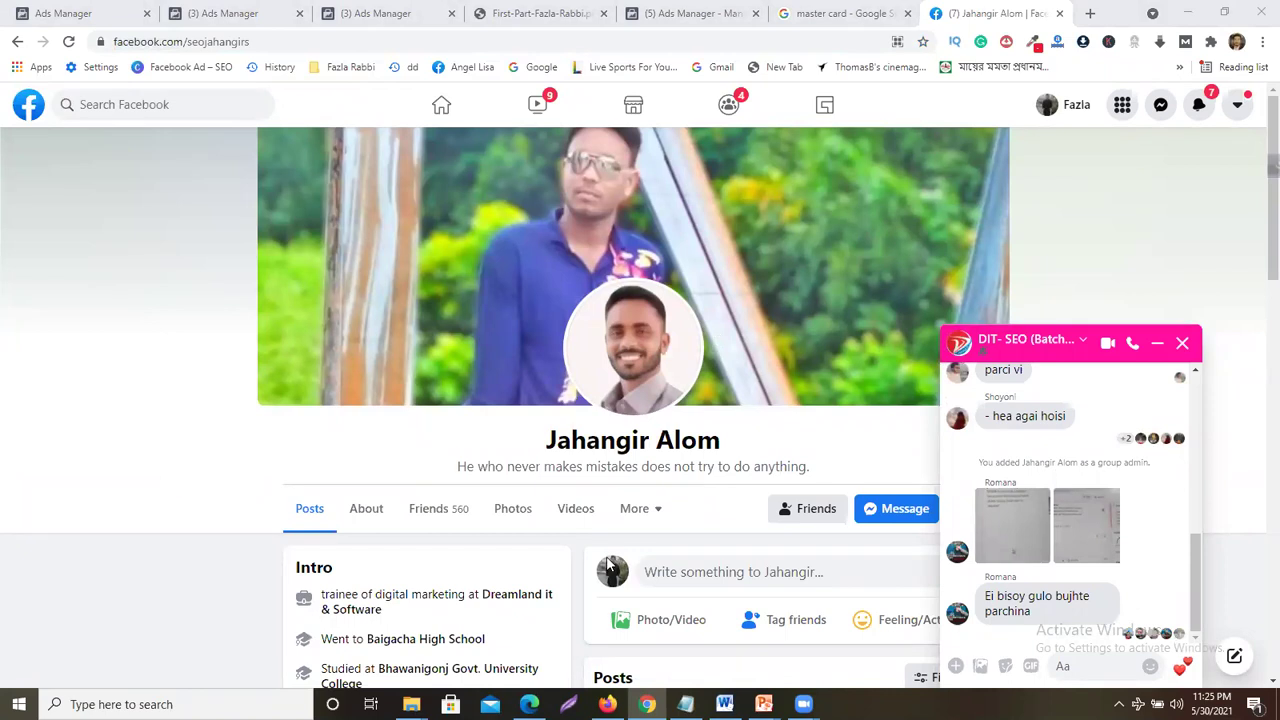
# - Return to the Facebook home page and review the earlier messages and latest photos in the DIT- SEO (Batch 334) group chat
pyautogui.scroll(5, 1095, 483)
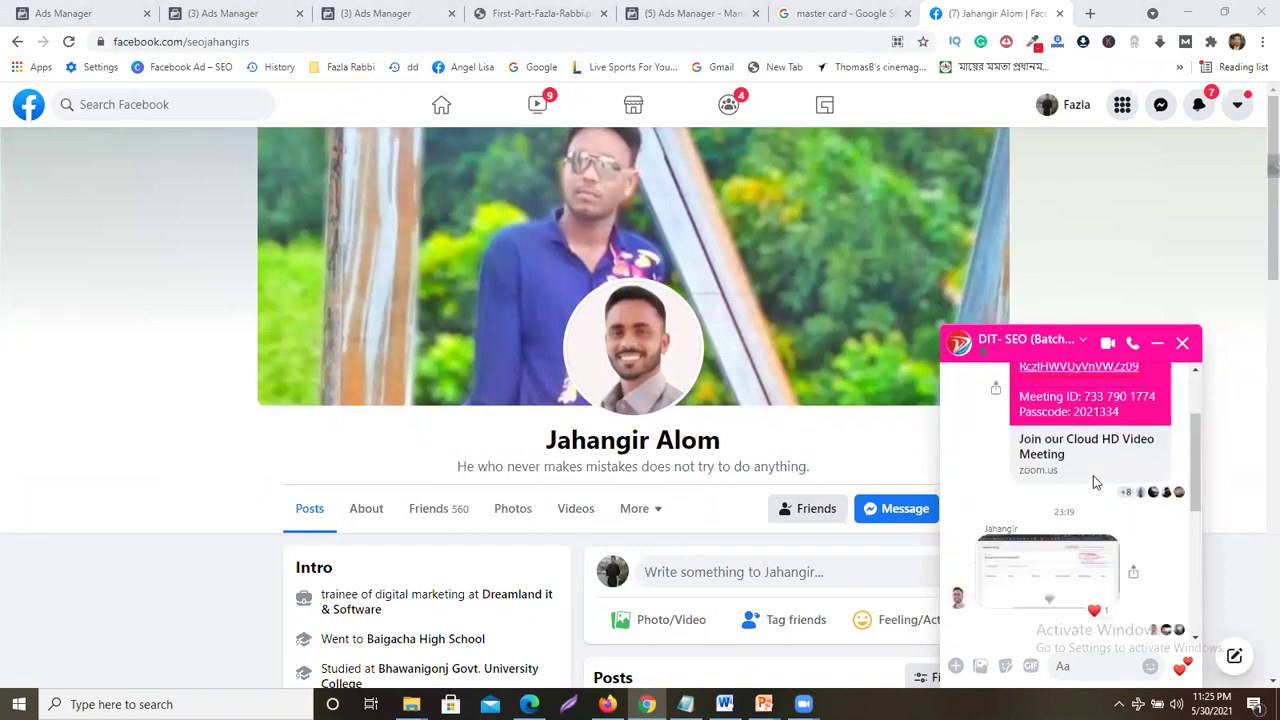
pyautogui.scroll(1, 1095, 483)
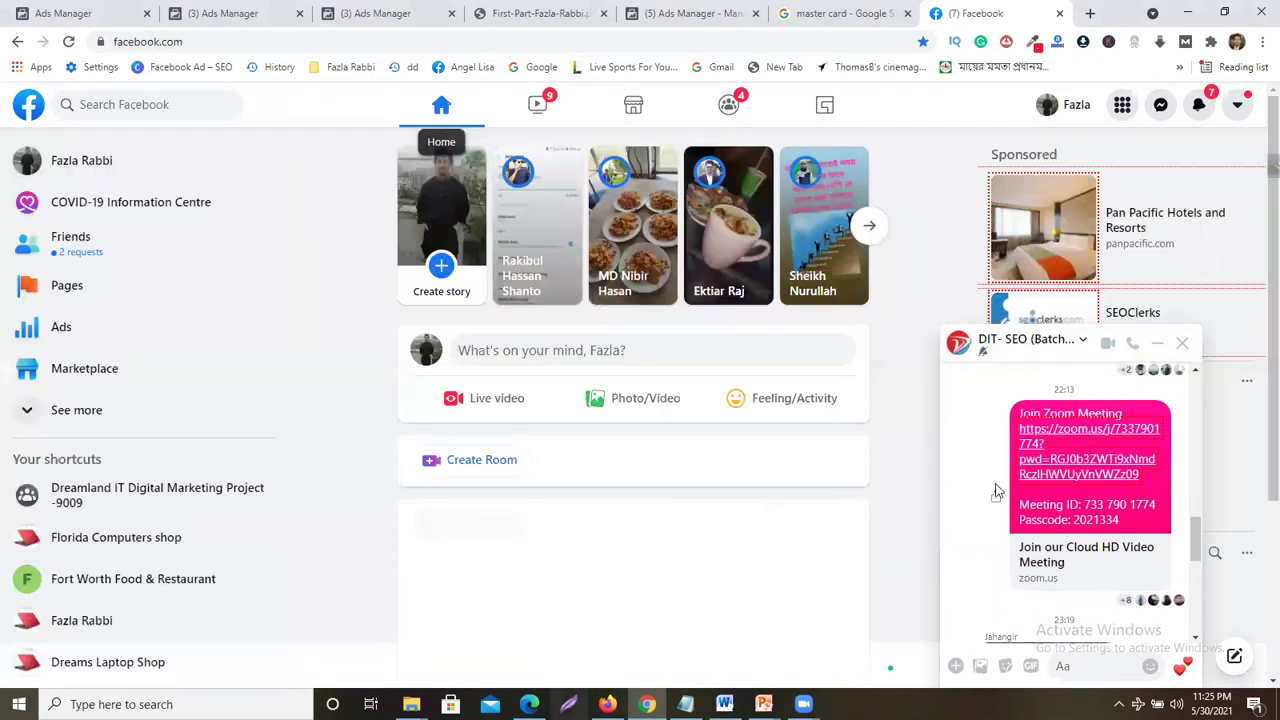
pyautogui.scroll(-3, 1131, 511)
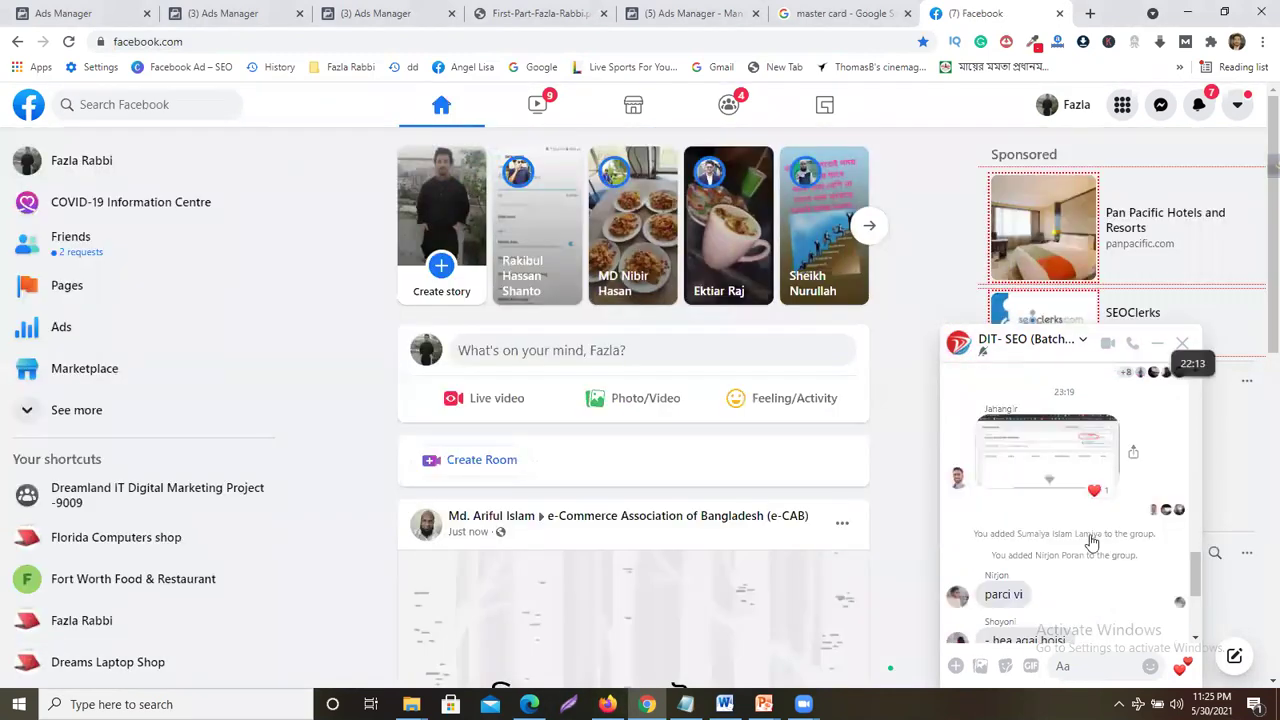
pyautogui.scroll(2, 1092, 541)
pyautogui.scroll(5, 1092, 432)
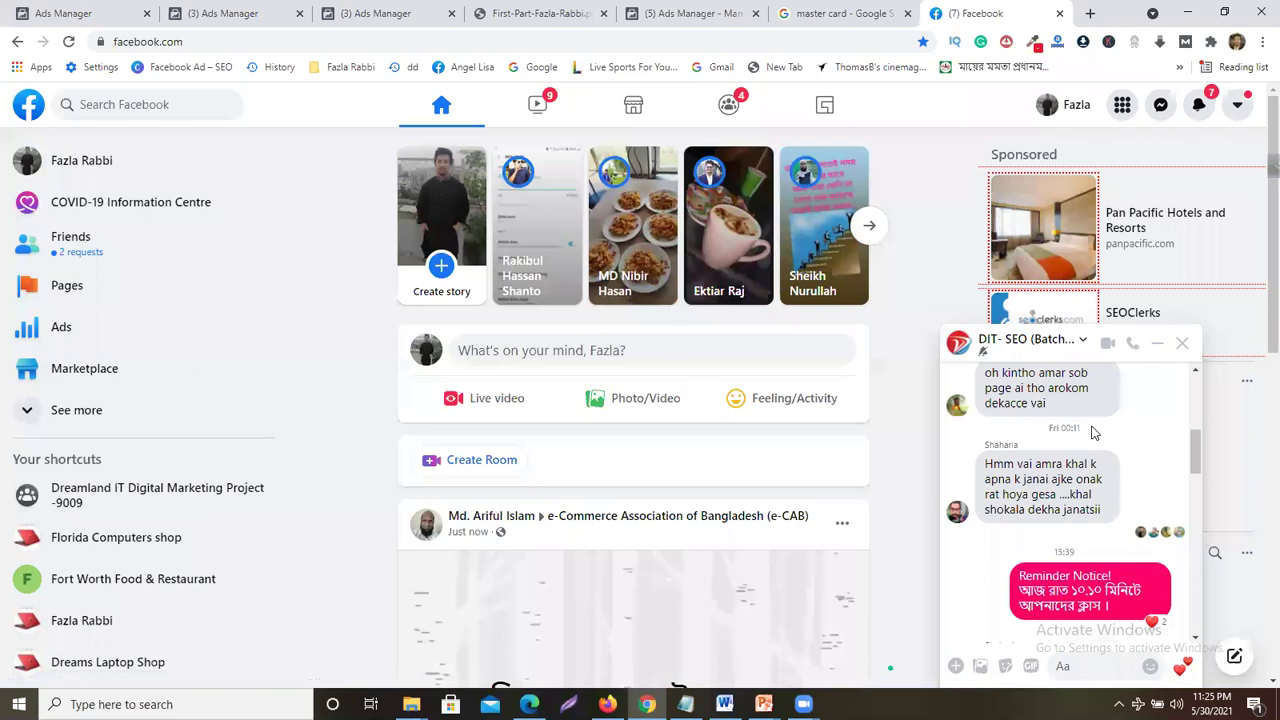
pyautogui.scroll(10, 1092, 432)
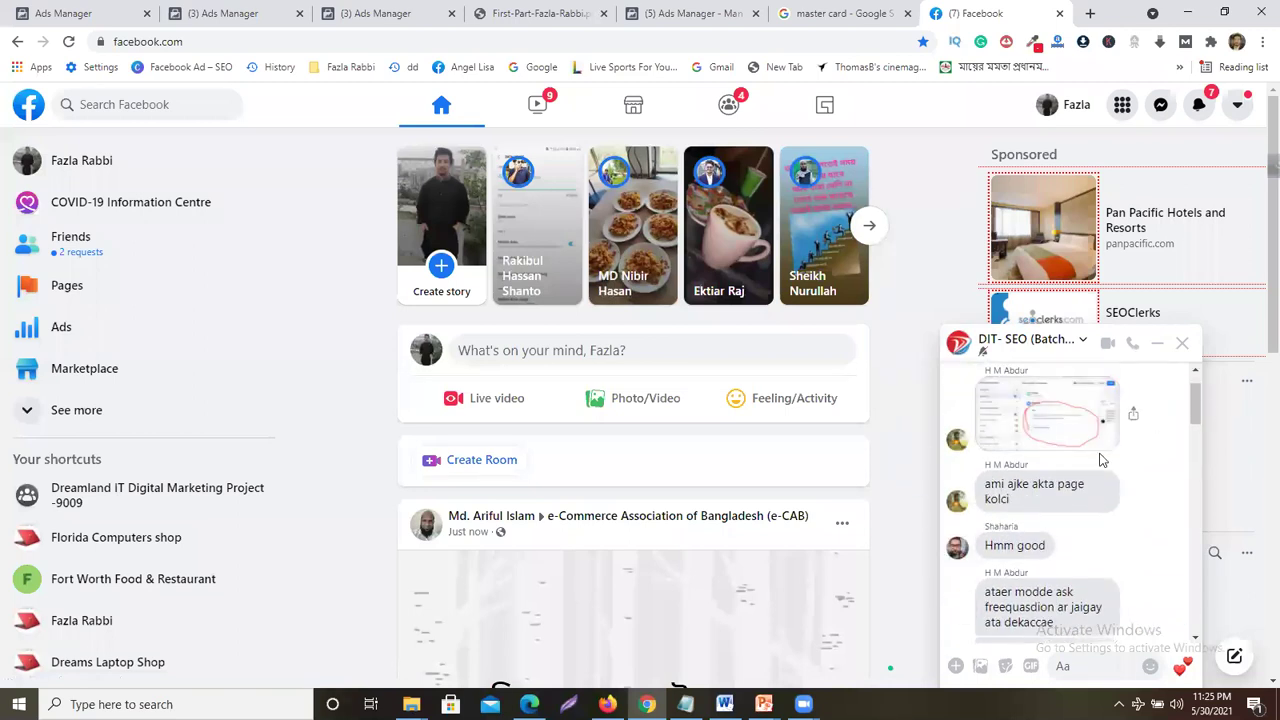
pyautogui.scroll(-15, 1101, 459)
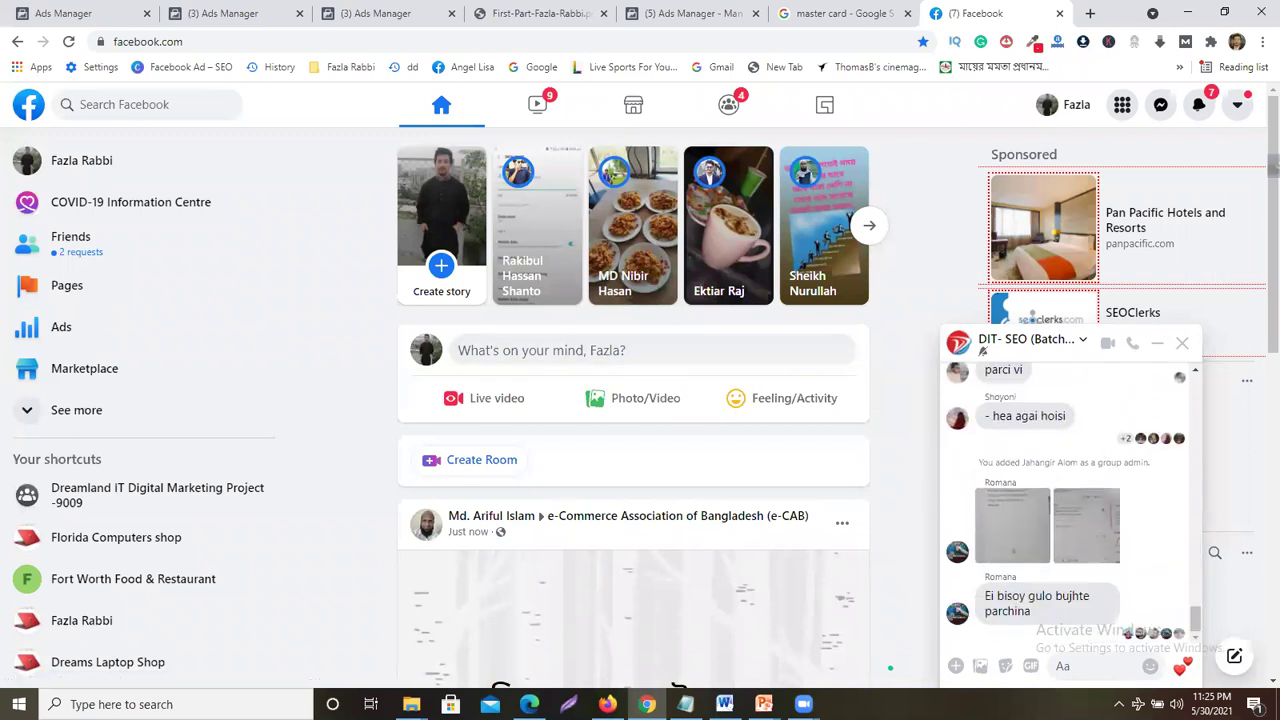
pyautogui.click(1078, 665)
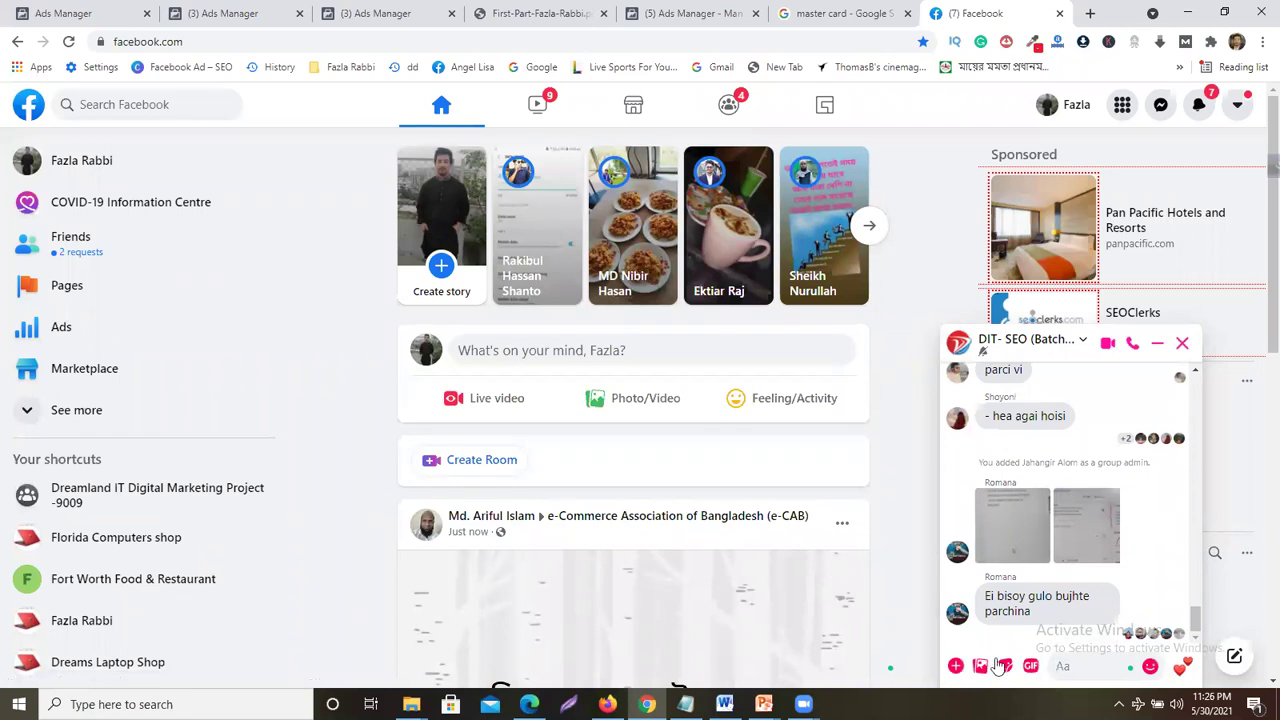
pyautogui.scroll(-4, 590, 480)
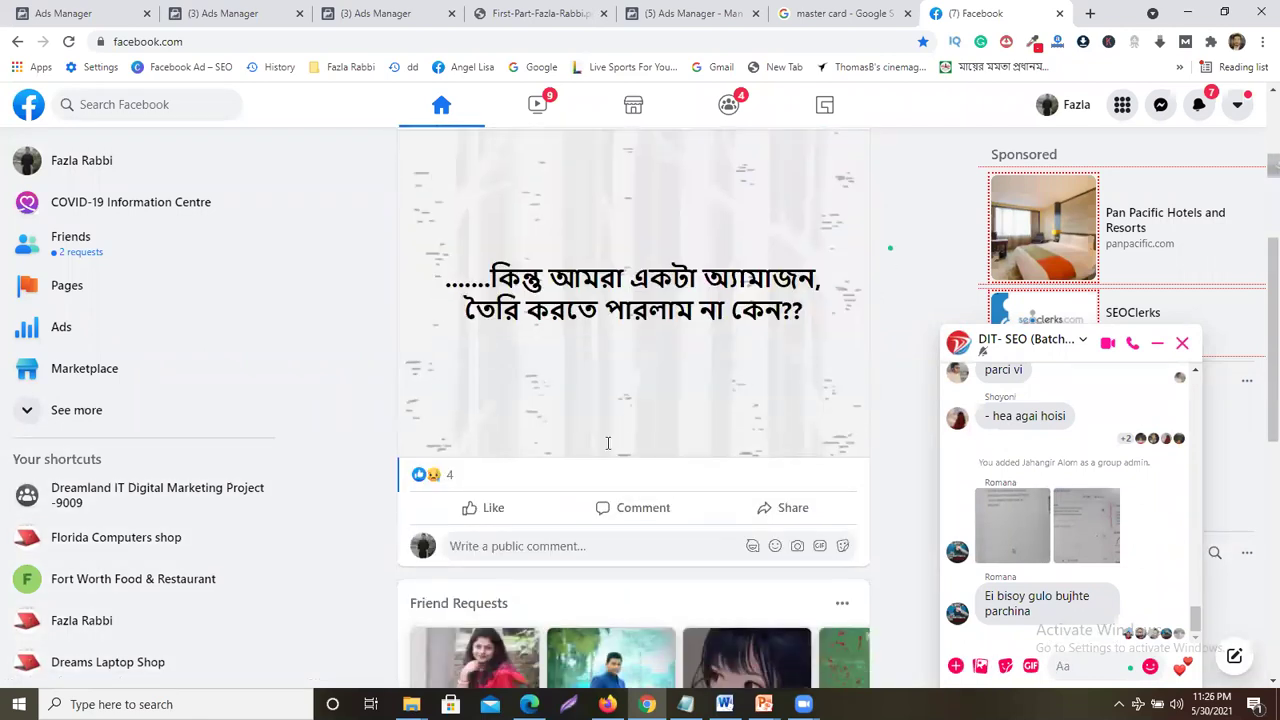
pyautogui.scroll(-1, 607, 443)
pyautogui.scroll(-3, 606, 449)
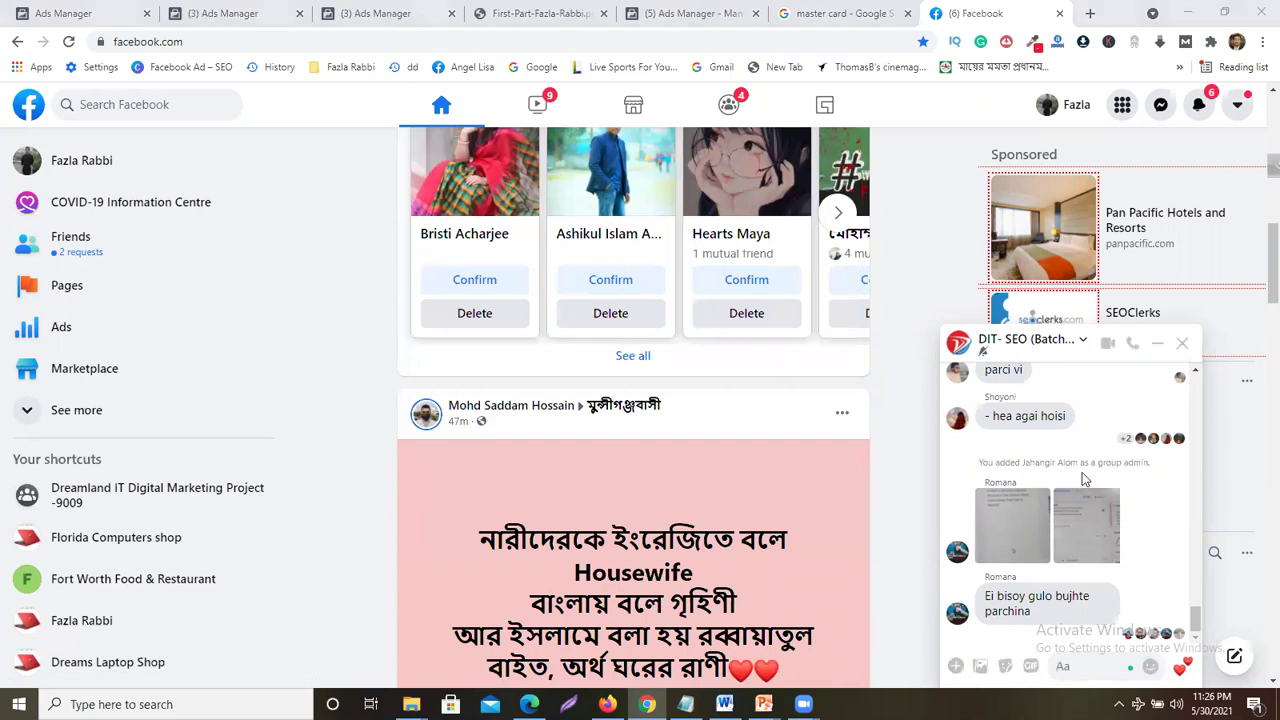
pyautogui.moveTo(1083, 426)
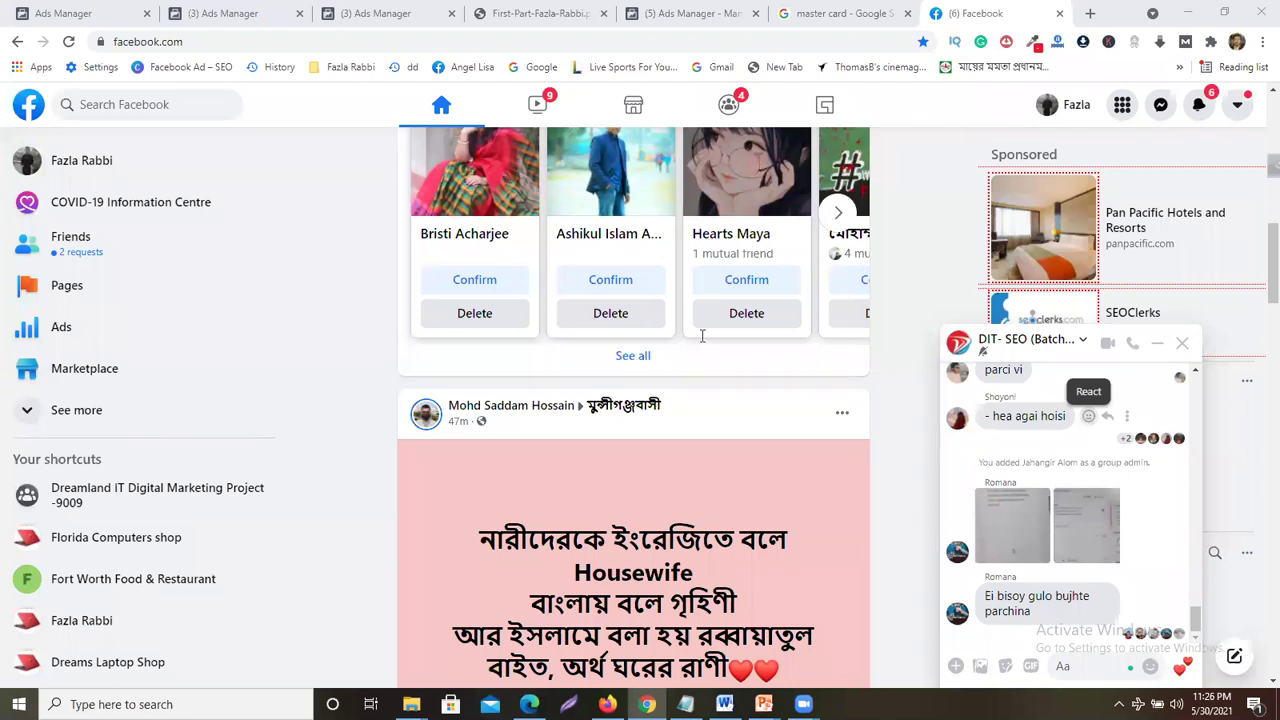
pyautogui.scroll(-2, 808, 498)
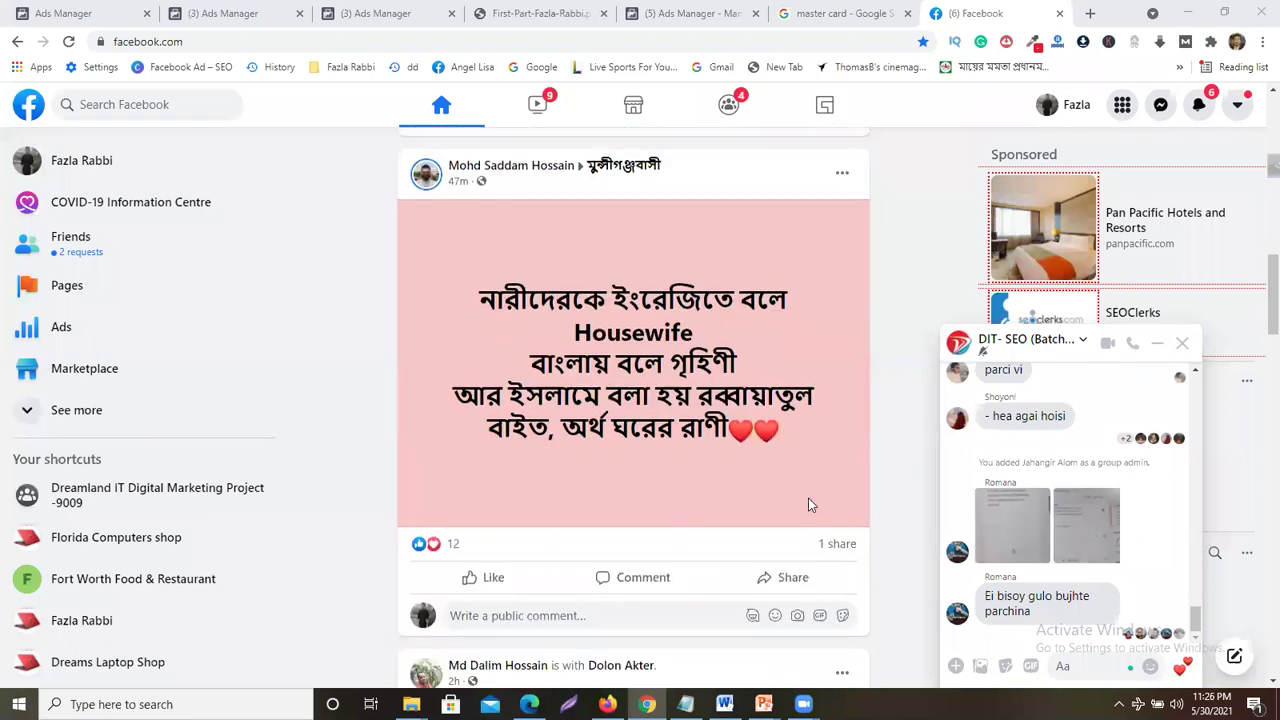
# - Minimize the browser, the Word document and the Downloads window to bring the Zoom recording folder on the desktop into view
pyautogui.click(1184, 14)
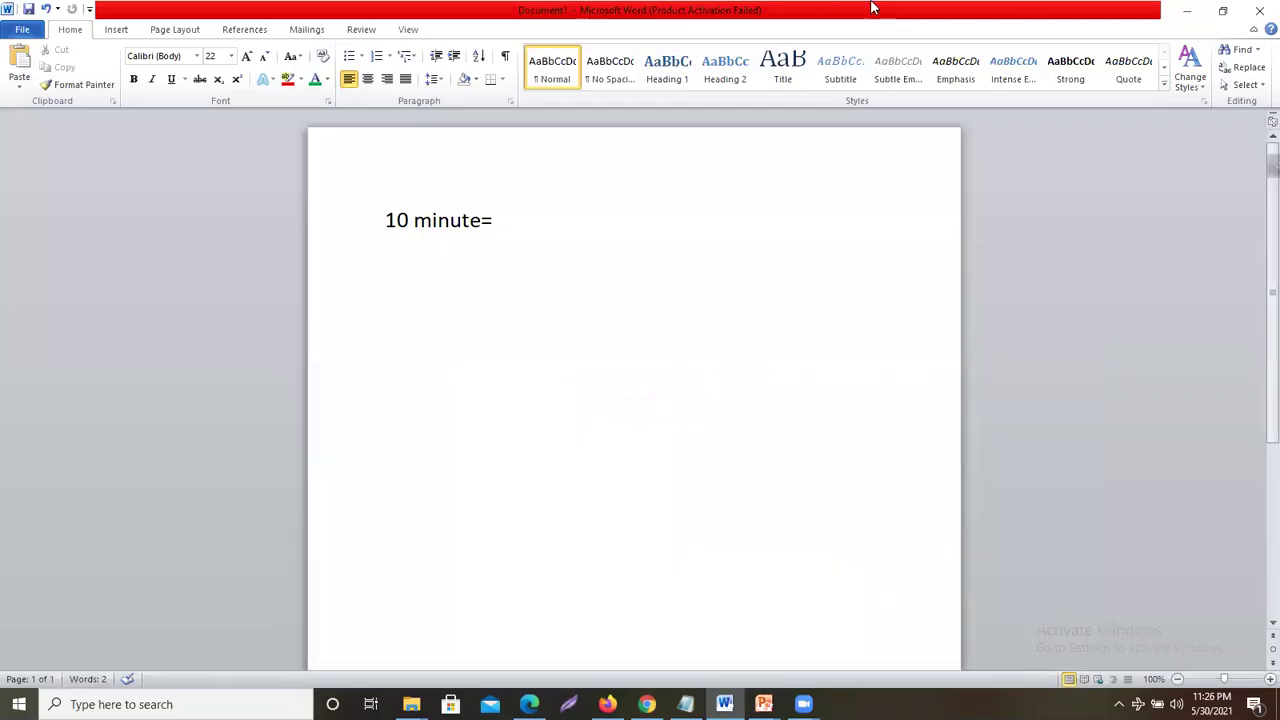
pyautogui.click(1187, 12)
pyautogui.click(1162, 16)
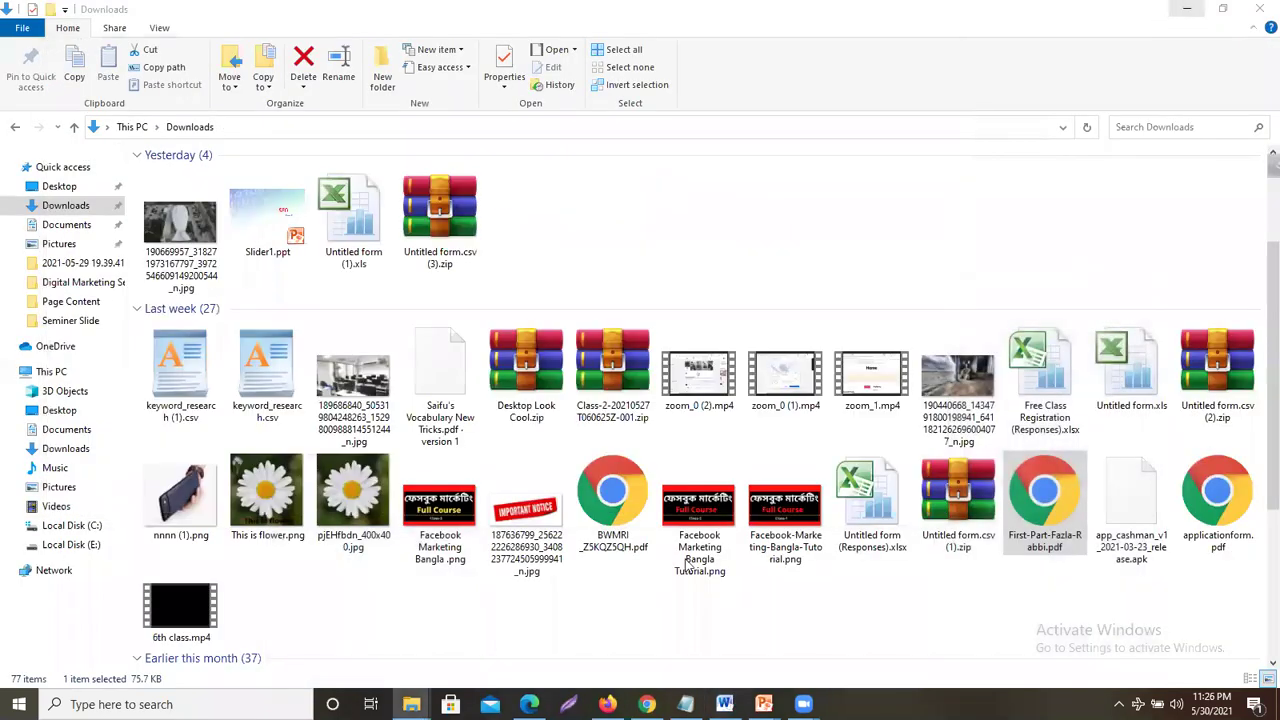
pyautogui.click(1187, 9)
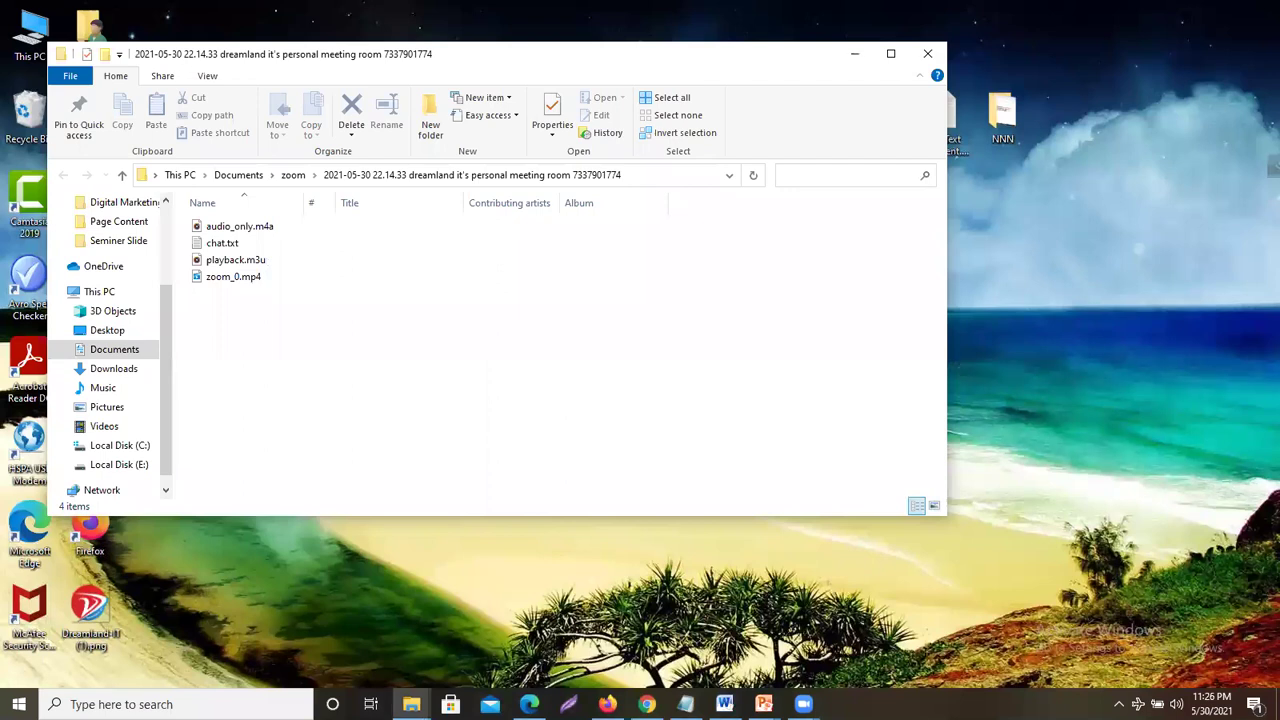